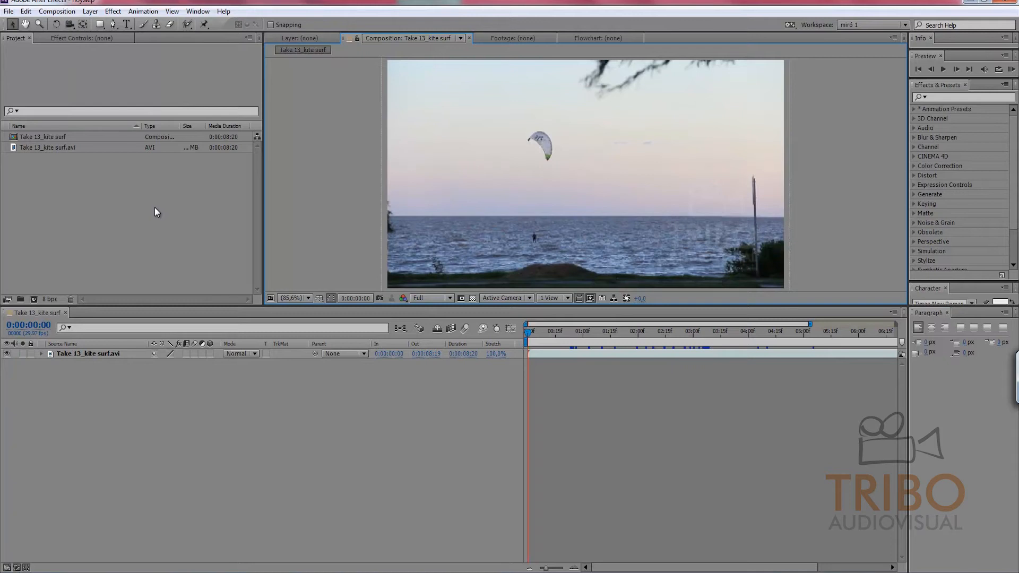
Step: Add vertical text reading EXEMPLO in the sky area beside the kite
click(126, 23)
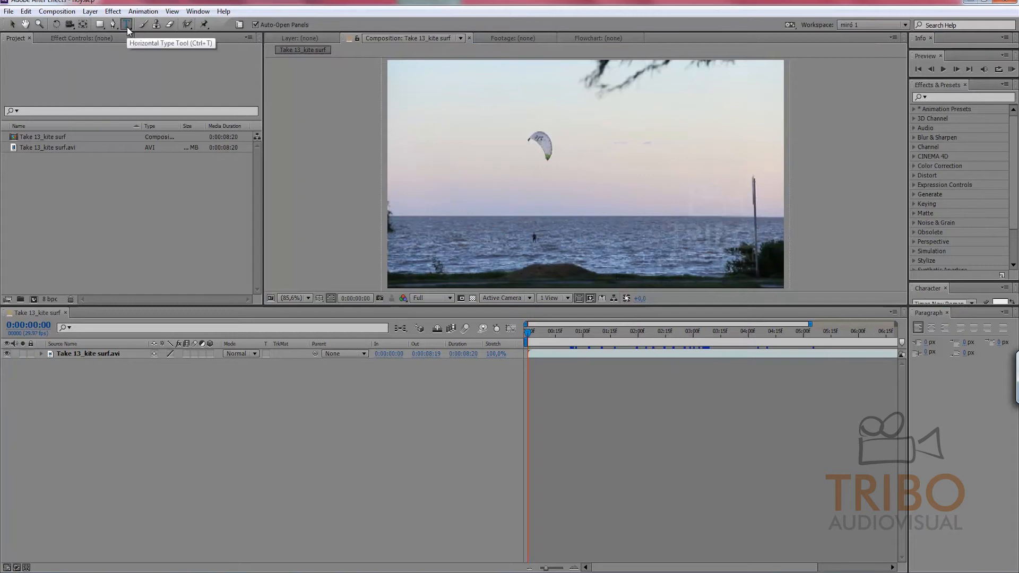
click(129, 27)
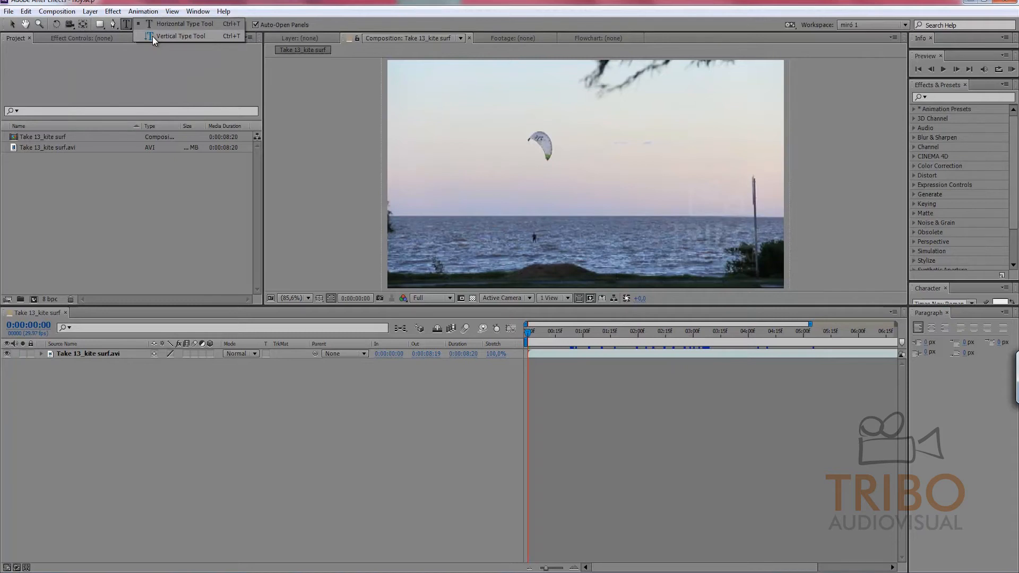
click(478, 144)
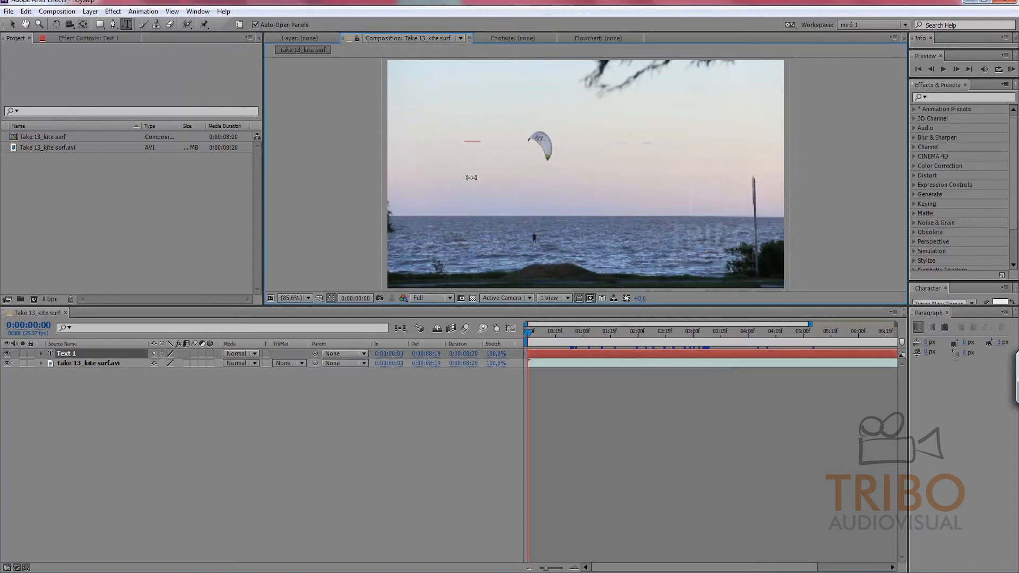
text(EXEMPLO)
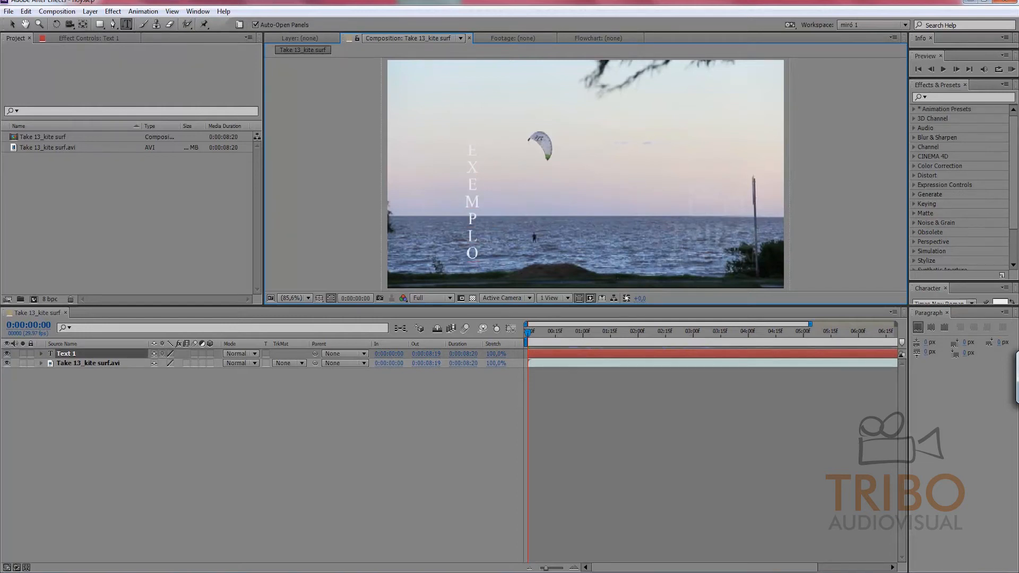
Step: Erase all the letters of the vertical EXEMPLO text
key(BackSpace)
key(BackSpace)
key(BackSpace)
key(BackSpace)
key(BackSpace)
key(BackSpace)
Step: Create a horizontal text layer reading EXEMPLO in the sky near the kite
click(126, 23)
click(151, 24)
key(Caps_Lock)
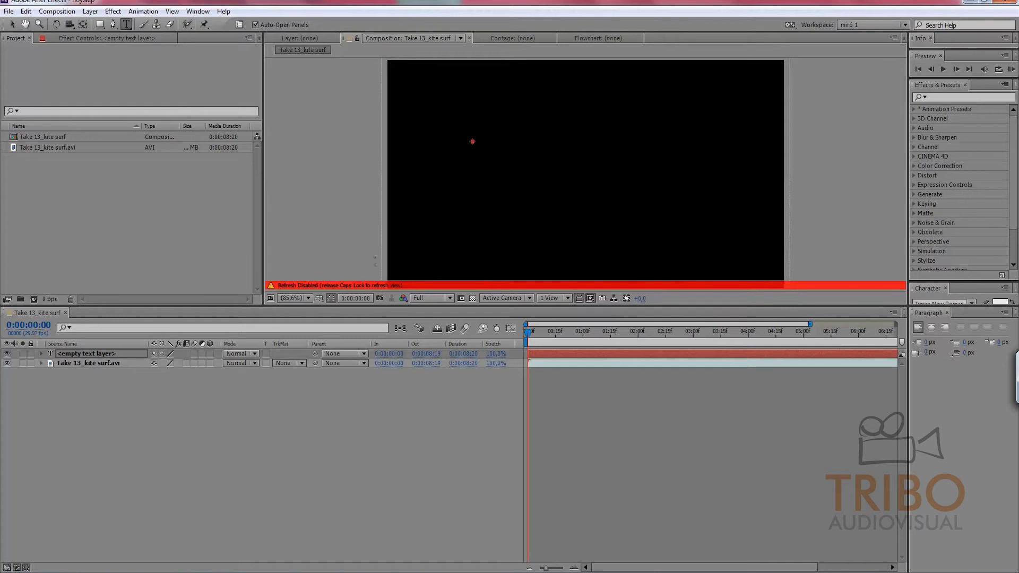
key(Caps_Lock)
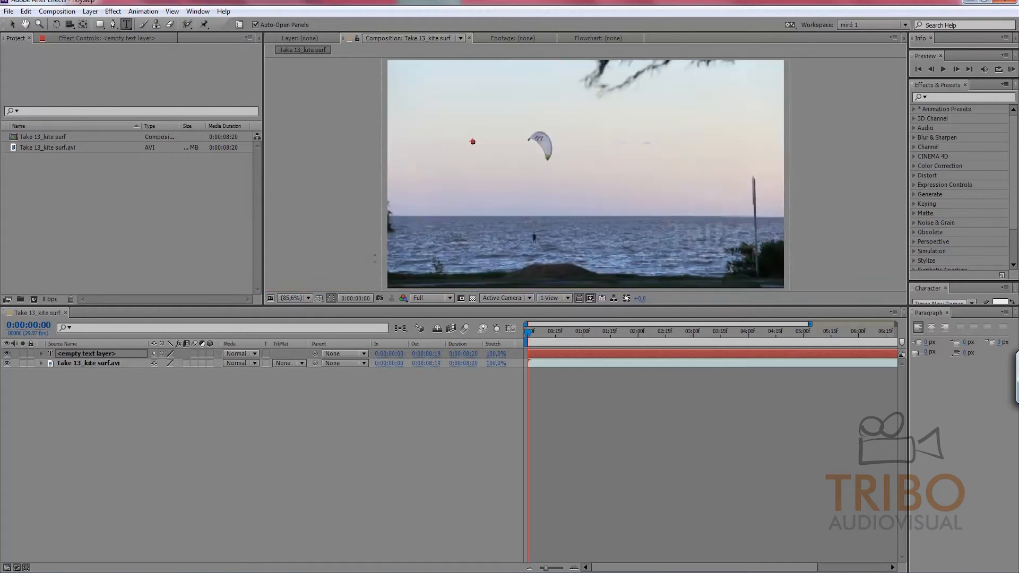
click(444, 173)
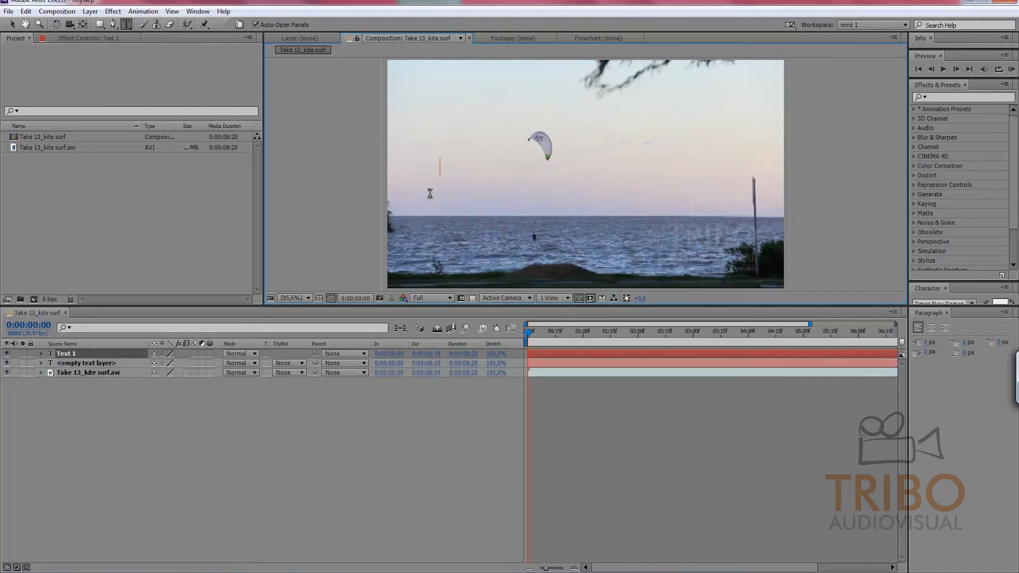
text(EXEMPLO)
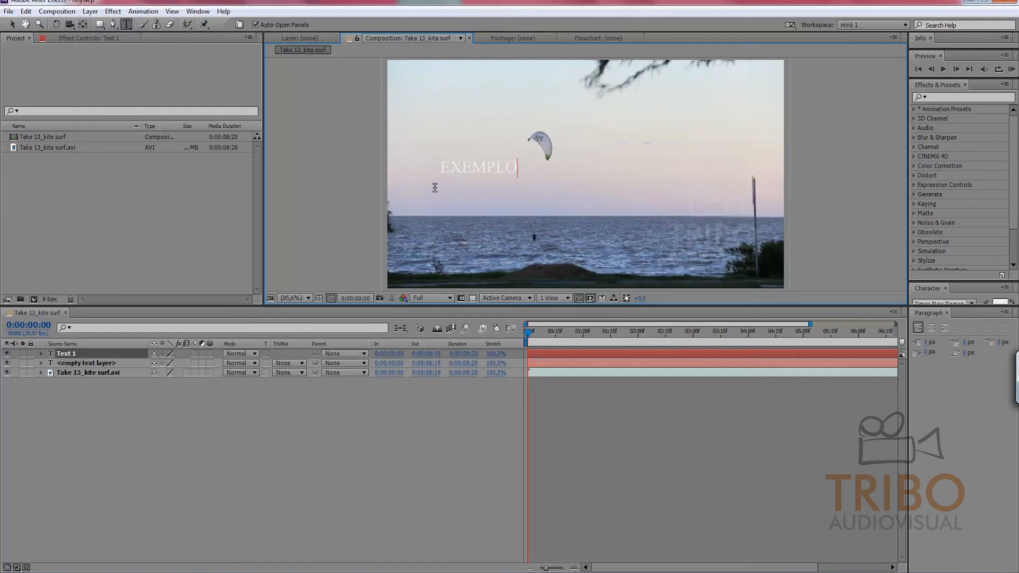
Step: Stack the letters of the horizontal EXEMPLO text by breaking the lines one letter at a time
key(Left)
key(Left)
key(Left)
key(Left)
key(Left)
key(Left)
key(Return)
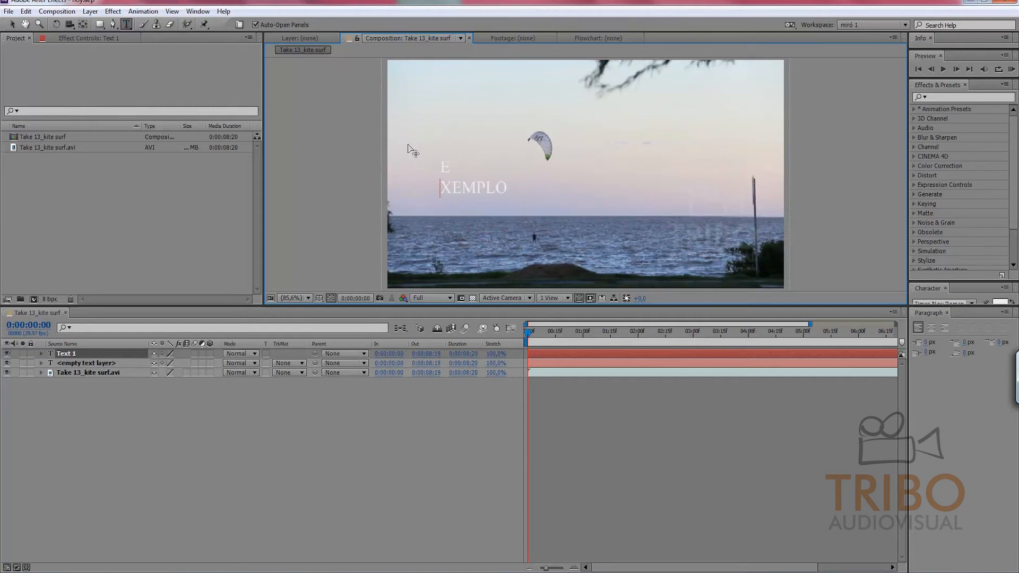
key(Right)
key(Return)
key(Right)
key(Return)
key(Right)
key(Return)
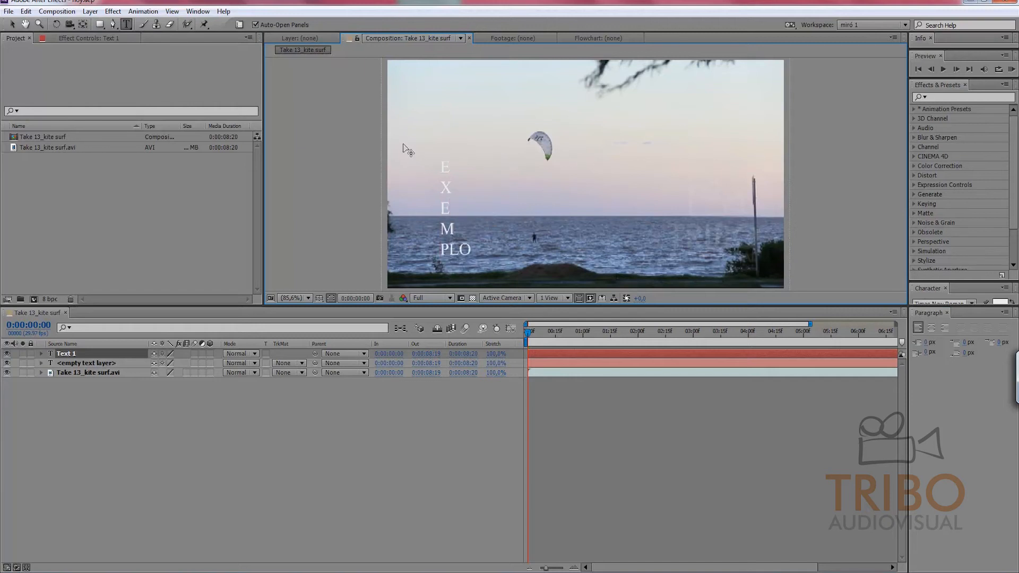
key(Right)
key(Return)
key(Right)
key(Return)
Step: Remove the stacked letters and retype the word as EXEMPLO on a single line
key(BackSpace)
key(BackSpace)
key(BackSpace)
key(BackSpace)
key(BackSpace)
key(BackSpace)
key(BackSpace)
key(BackSpace)
key(BackSpace)
key(BackSpace)
text(X )
text(MPLO)
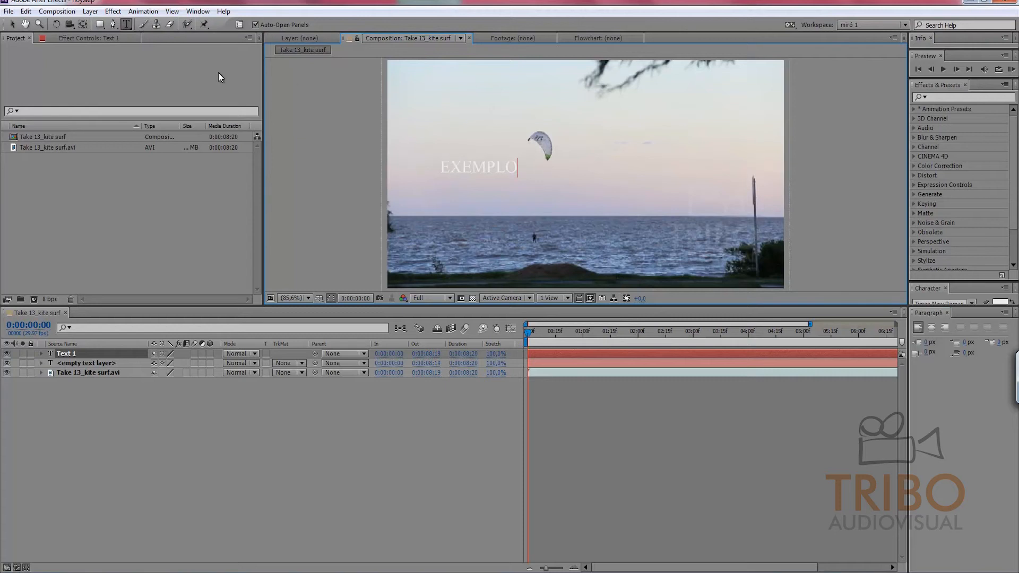
Step: Finish editing the text, delete the empty text layer and select the EXEMPLO layer
click(12, 25)
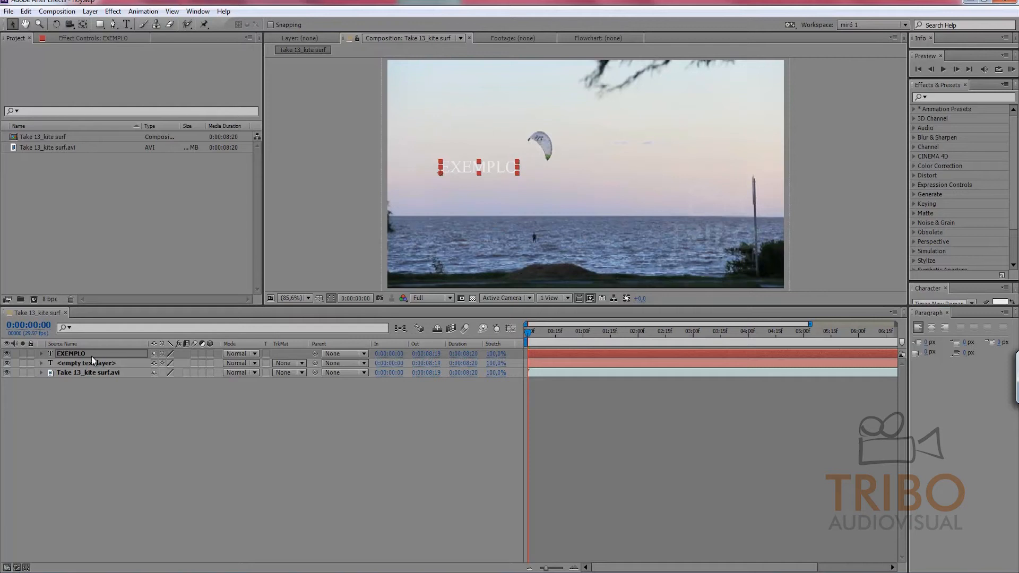
click(75, 364)
key(Delete)
click(78, 354)
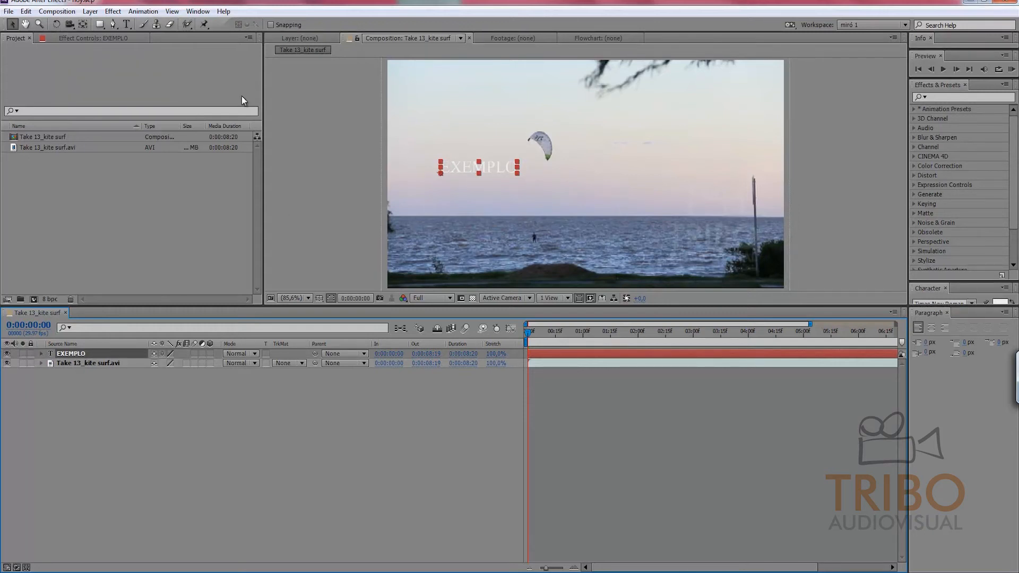
Step: Replace the word EXEMPLO in the text layer with a person's first name in lowercase
click(126, 24)
double_click(468, 167)
text(rod)
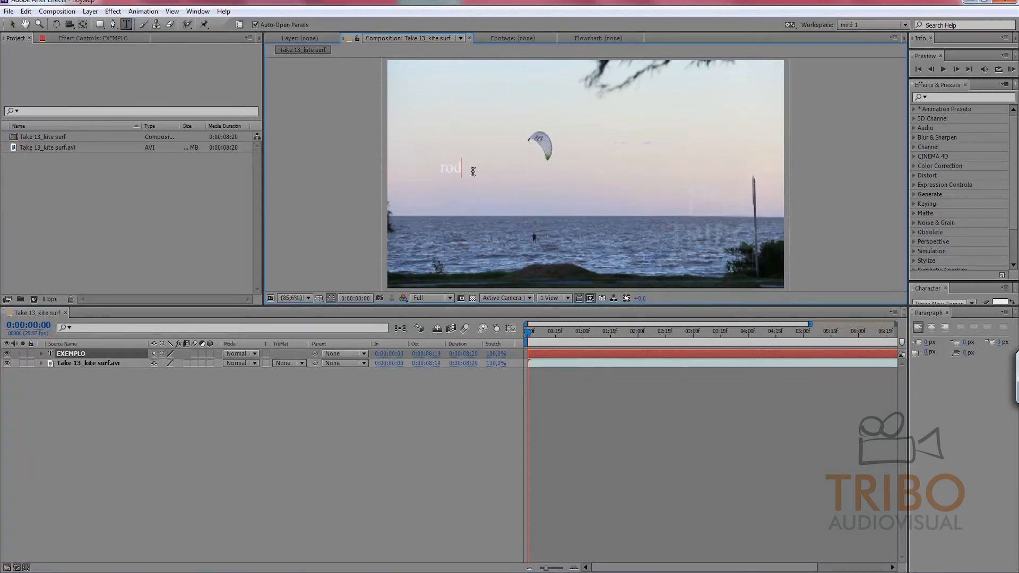
text(olfo)
click(12, 25)
click(74, 354)
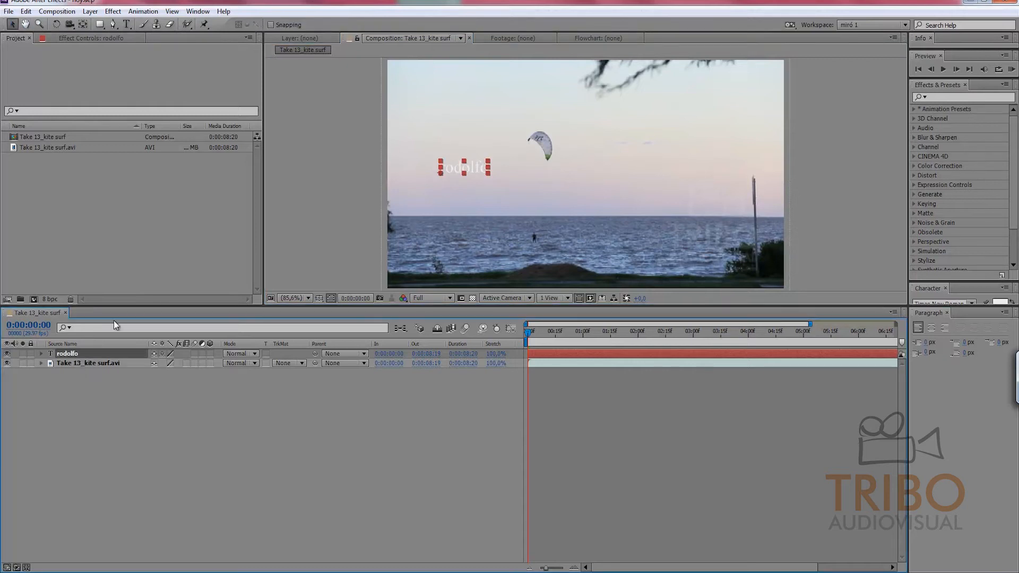
Step: Reveal the text layer's Text and Transform properties and scale the text to 390%
click(41, 354)
click(51, 363)
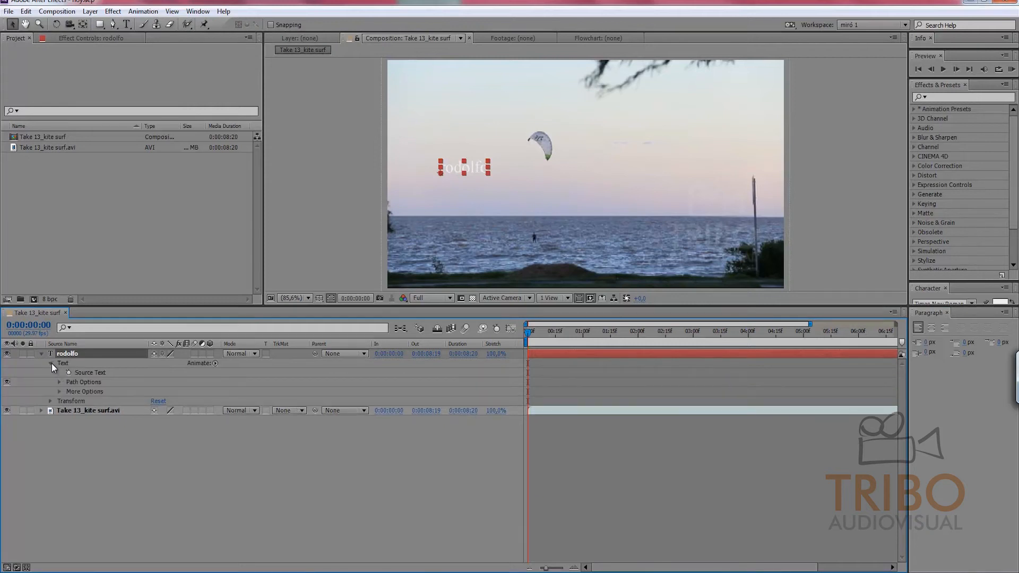
click(55, 401)
click(51, 402)
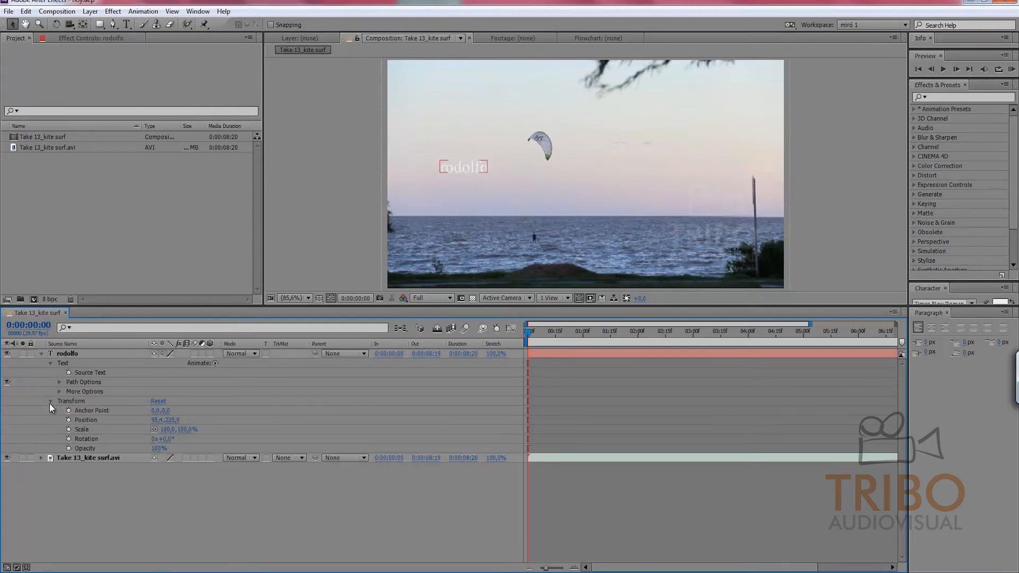
drag(168, 429, 329, 429)
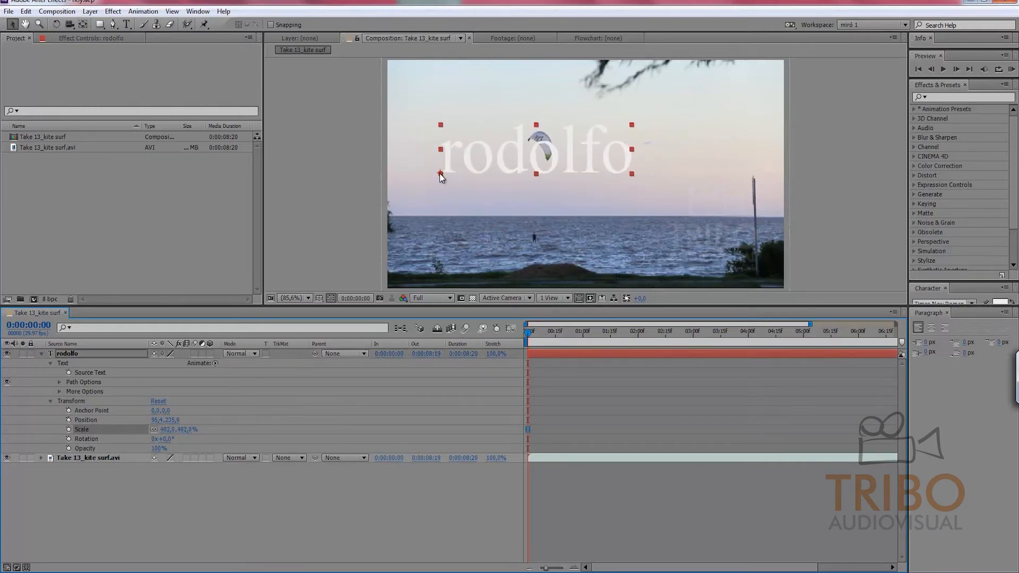
drag(190, 430, 165, 440)
key(ctrl+z)
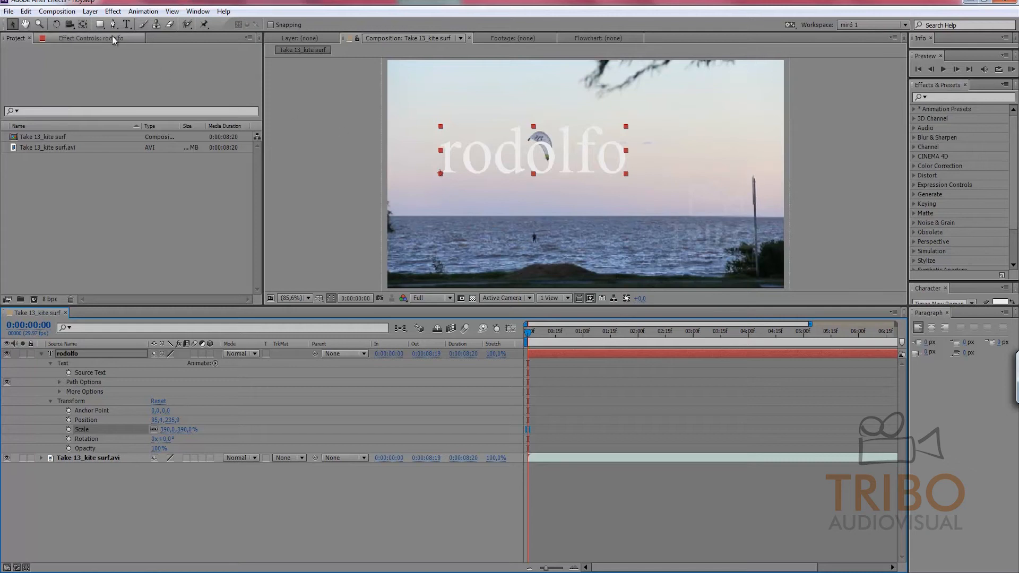
Step: Move the text's anchor point to the centre of the word and try rotating the text around it
click(83, 24)
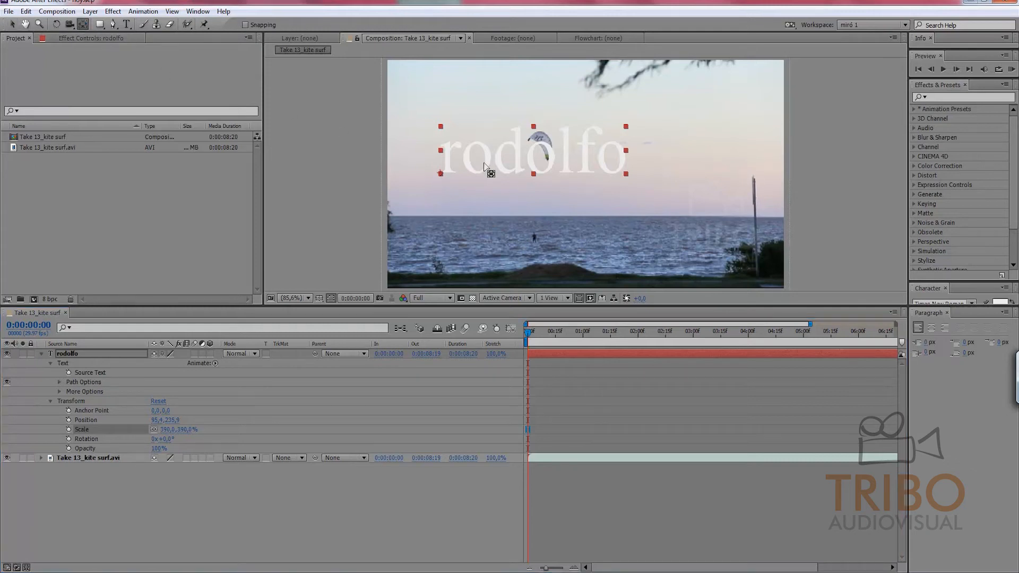
drag(441, 174, 533, 156)
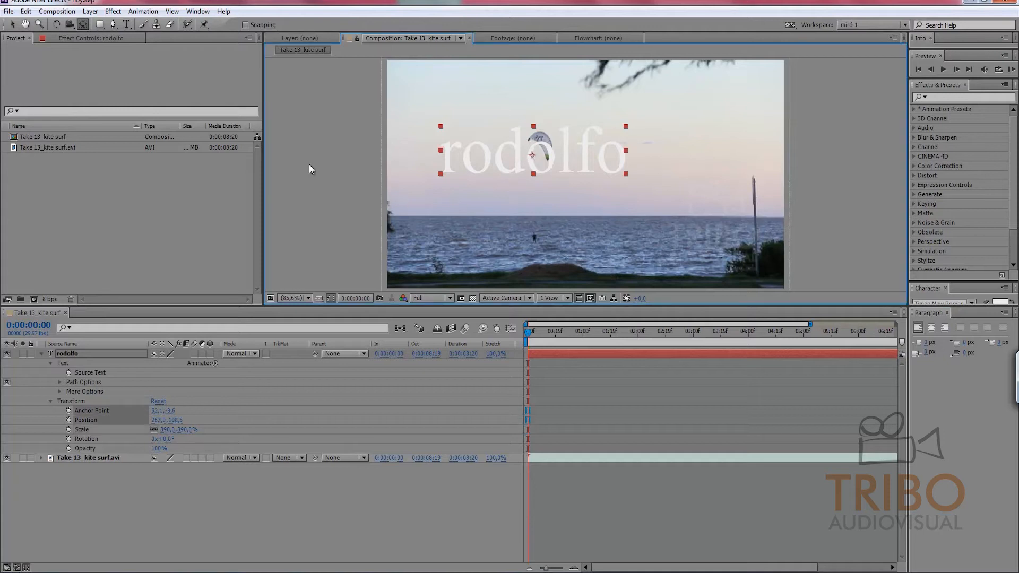
click(13, 24)
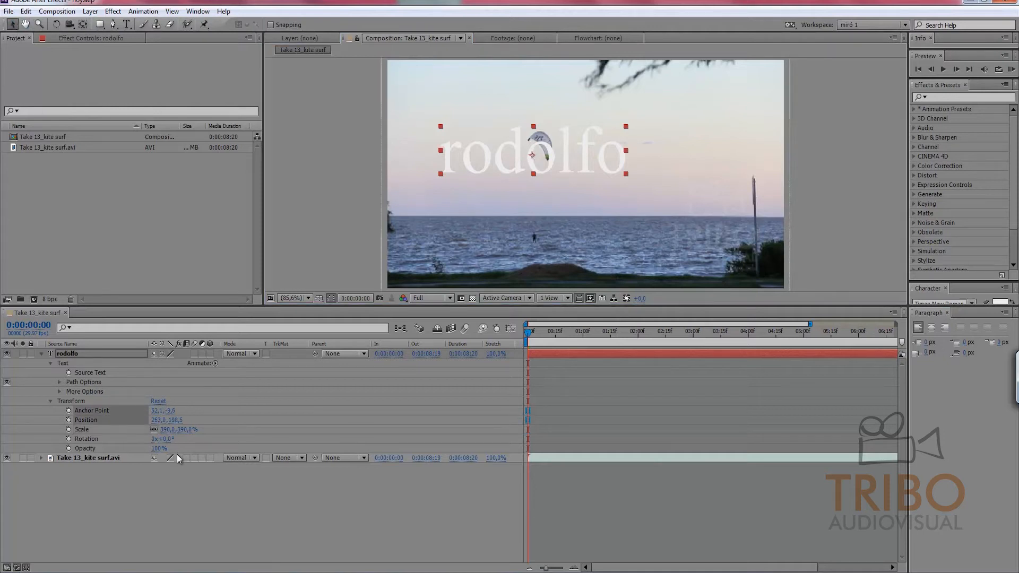
mouse_move(165, 440)
mouse_down()
mouse_move(199, 440)
mouse_move(165, 441)
mouse_up()
key(ctrl+z)
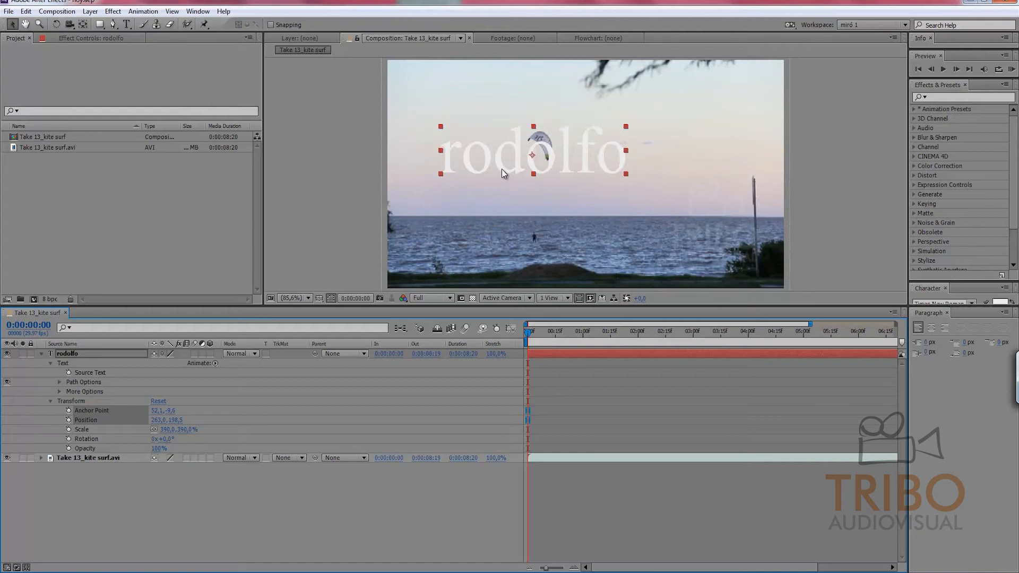
Step: Try repositioning the text over the frame, with test adjustments to its opacity and scale
drag(530, 163, 577, 183)
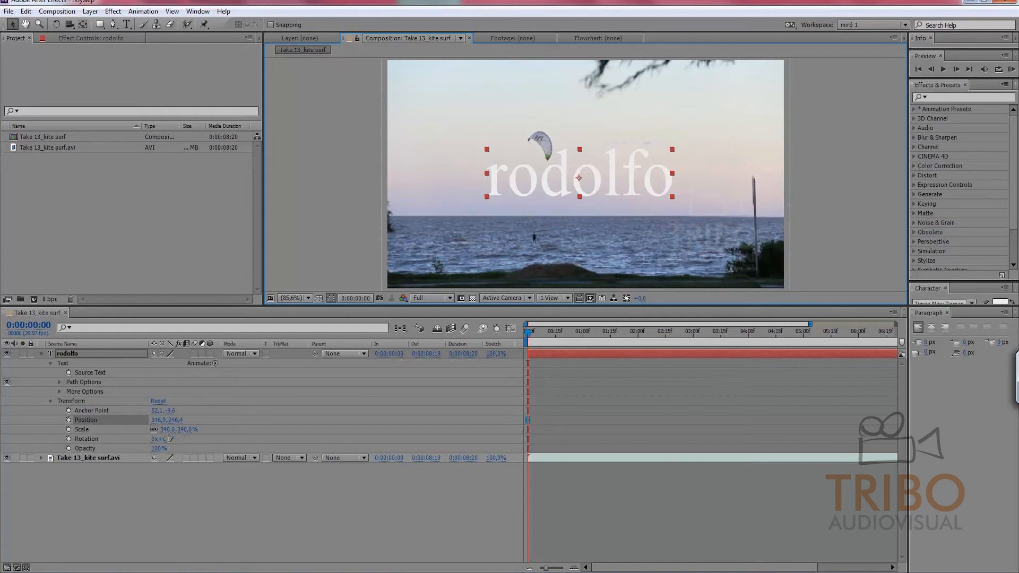
mouse_move(159, 449)
mouse_down()
mouse_move(124, 450)
mouse_move(174, 449)
mouse_up()
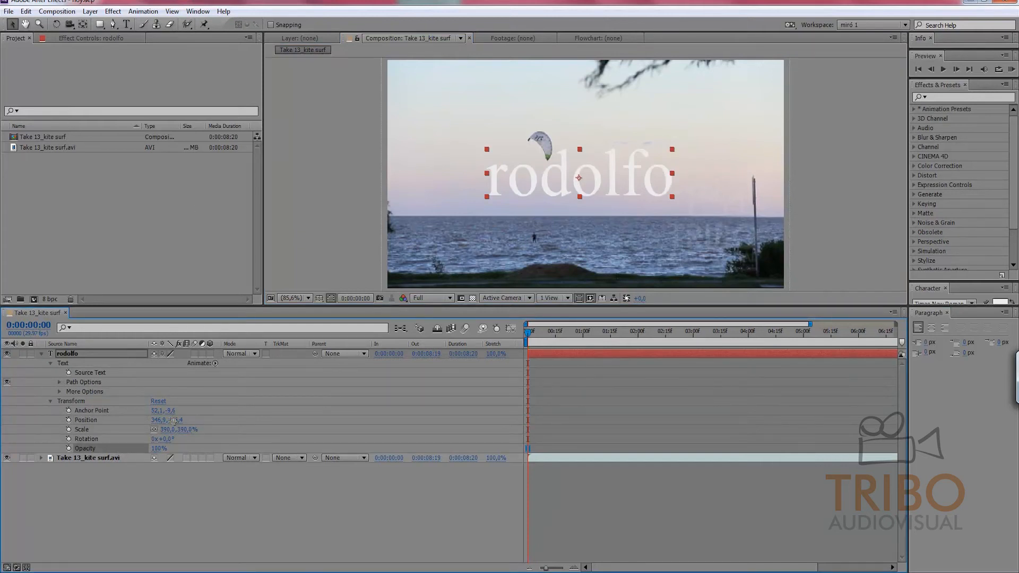
drag(156, 420, 147, 422)
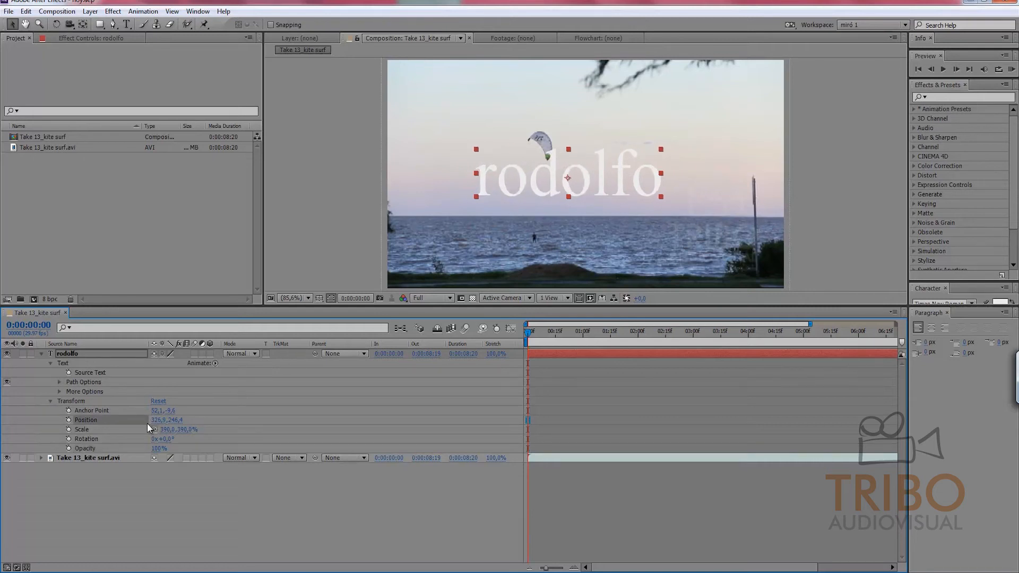
drag(522, 178, 540, 141)
mouse_move(679, 161)
mouse_down()
mouse_move(667, 148)
mouse_move(606, 167)
mouse_move(682, 145)
mouse_move(594, 153)
mouse_move(722, 164)
mouse_move(654, 159)
mouse_move(683, 160)
mouse_up()
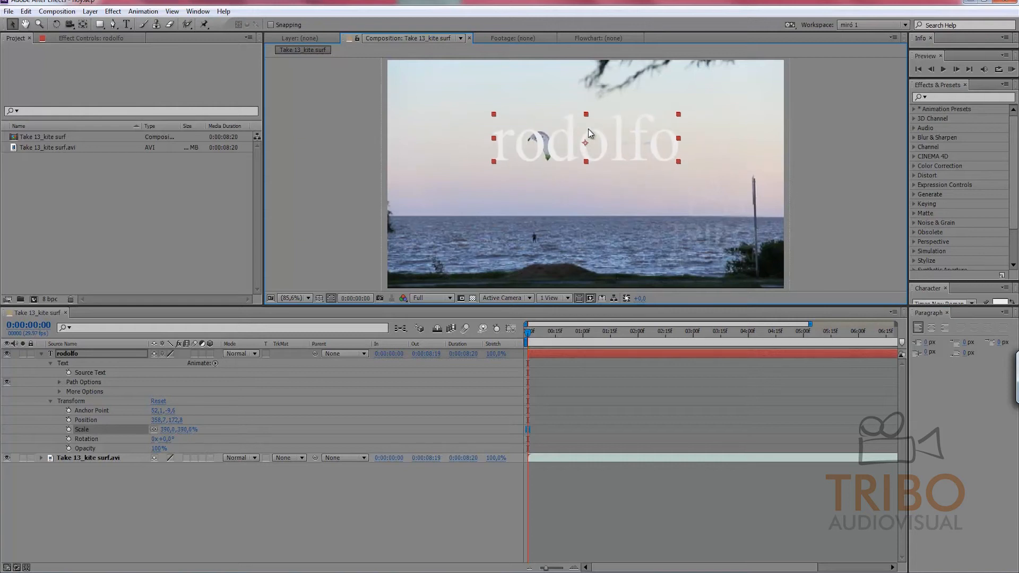
Step: Collapse the layer's Transform and Text groups and move the text to about 349, 246, just above the horizon
click(51, 401)
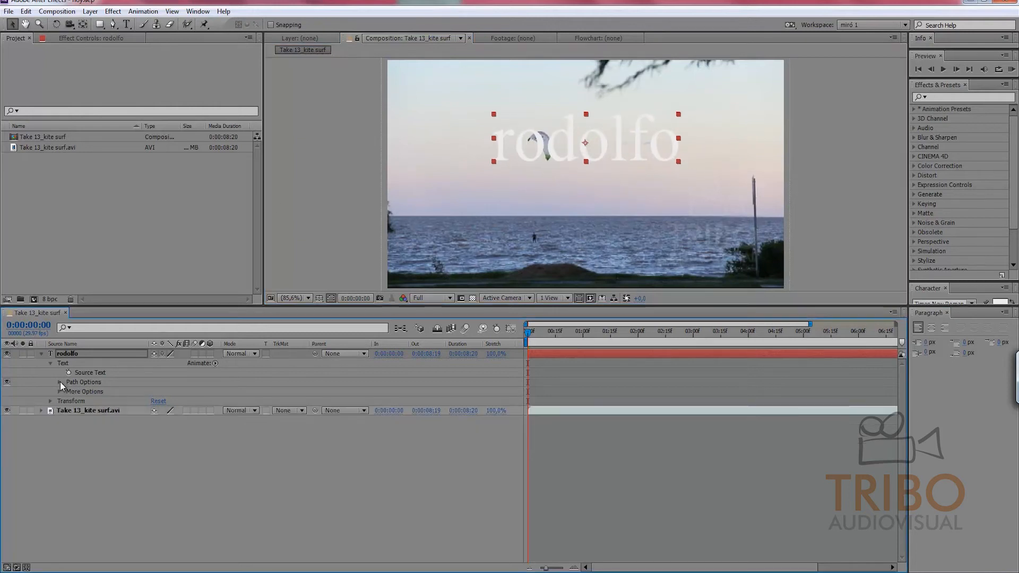
click(49, 363)
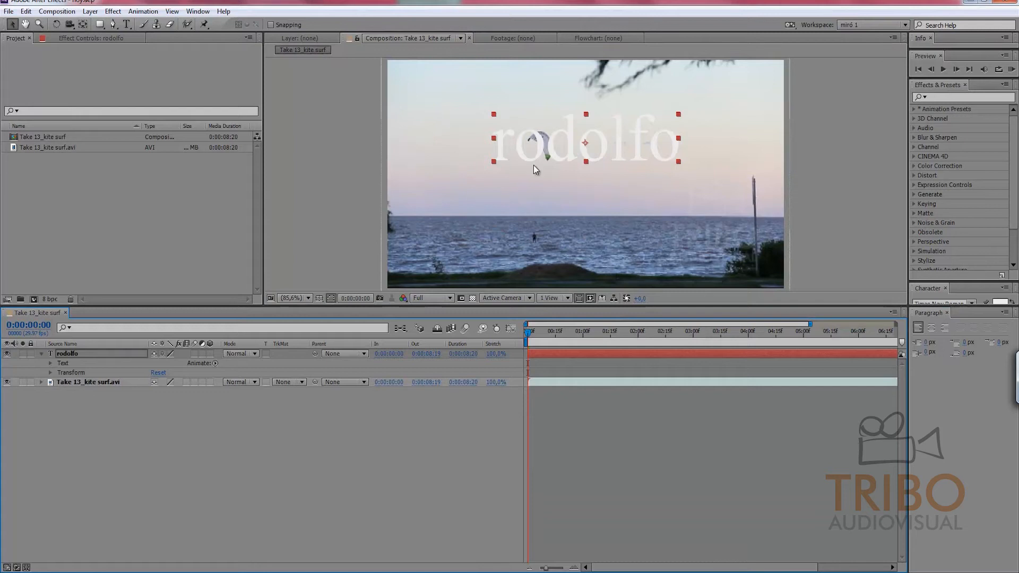
drag(569, 153, 560, 191)
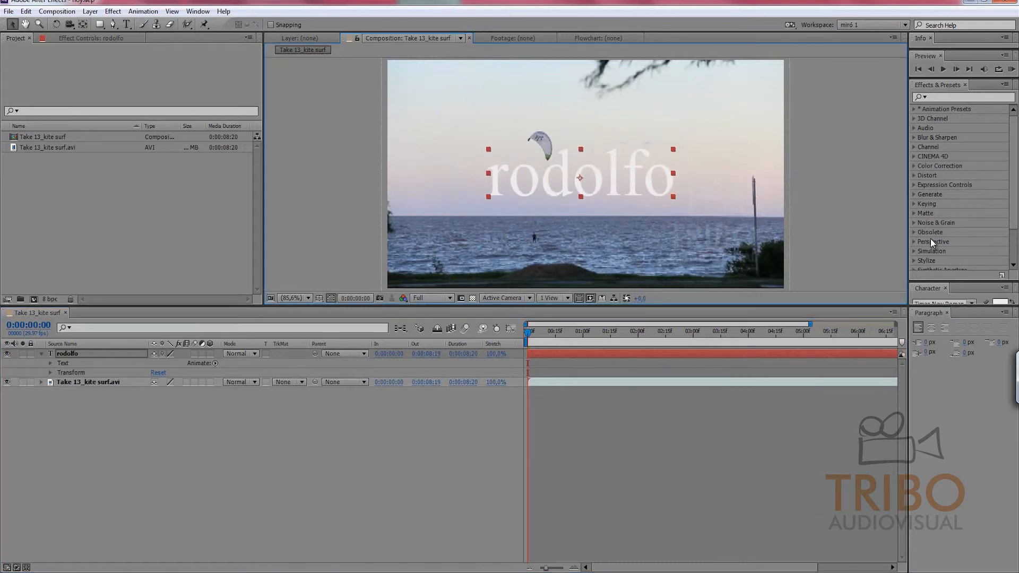
Step: Enlarge the Character panel so that its font, size and colour settings are accessible
drag(937, 306, 927, 361)
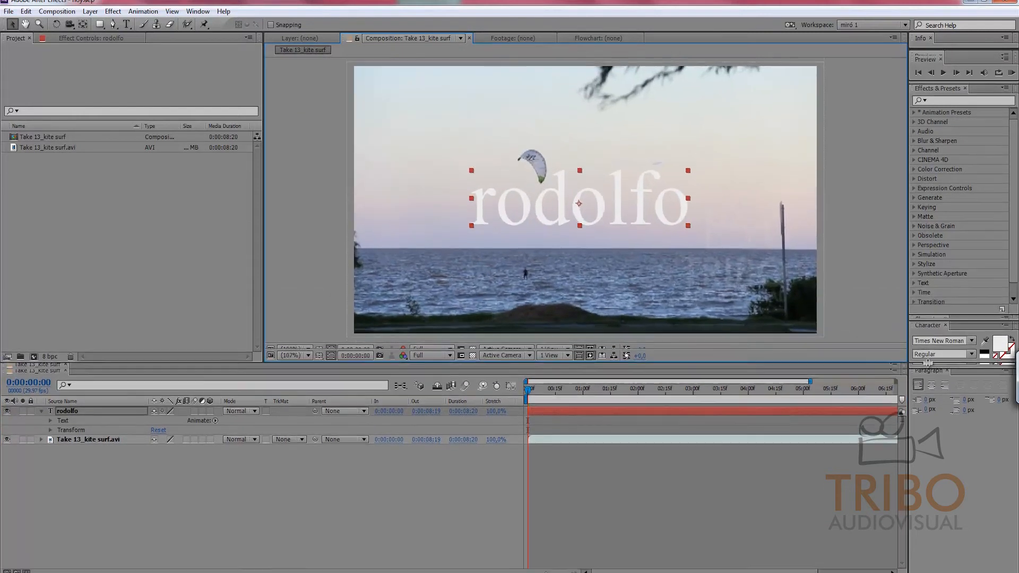
drag(939, 314, 938, 240)
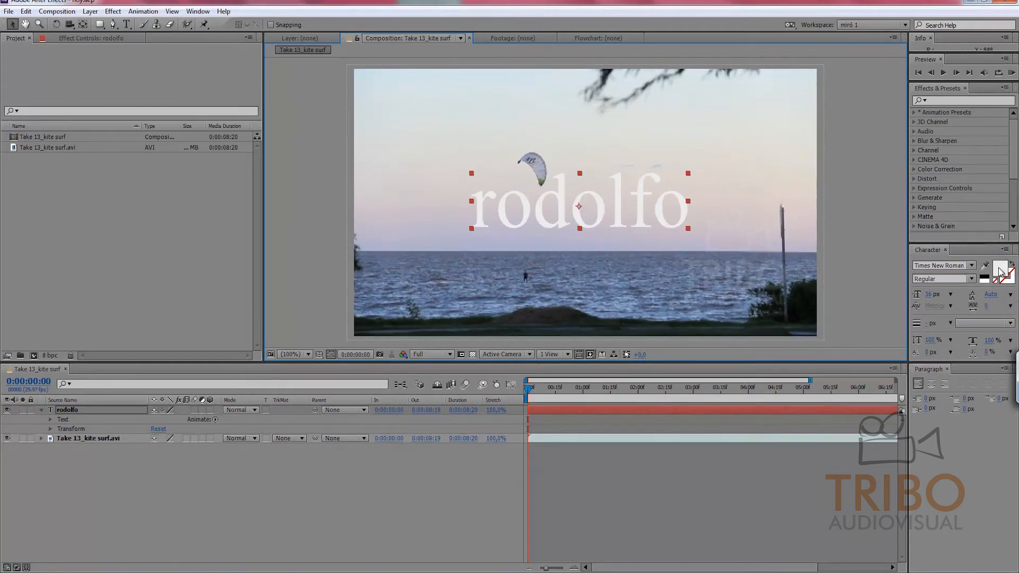
click(930, 250)
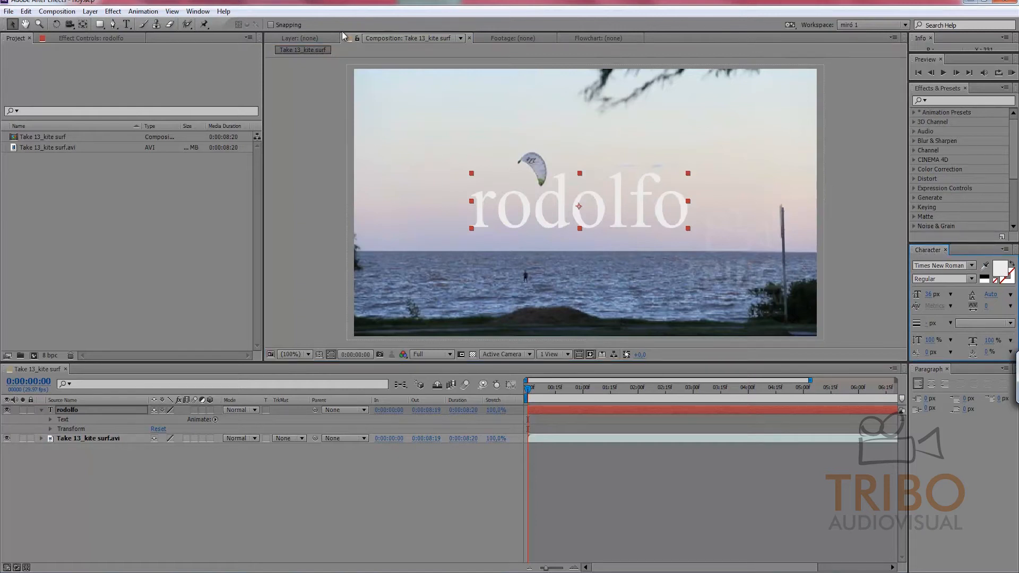
Step: Hide and redisplay the Character panel, and enlarge it so that its font, size and spacing settings are accessible
click(197, 11)
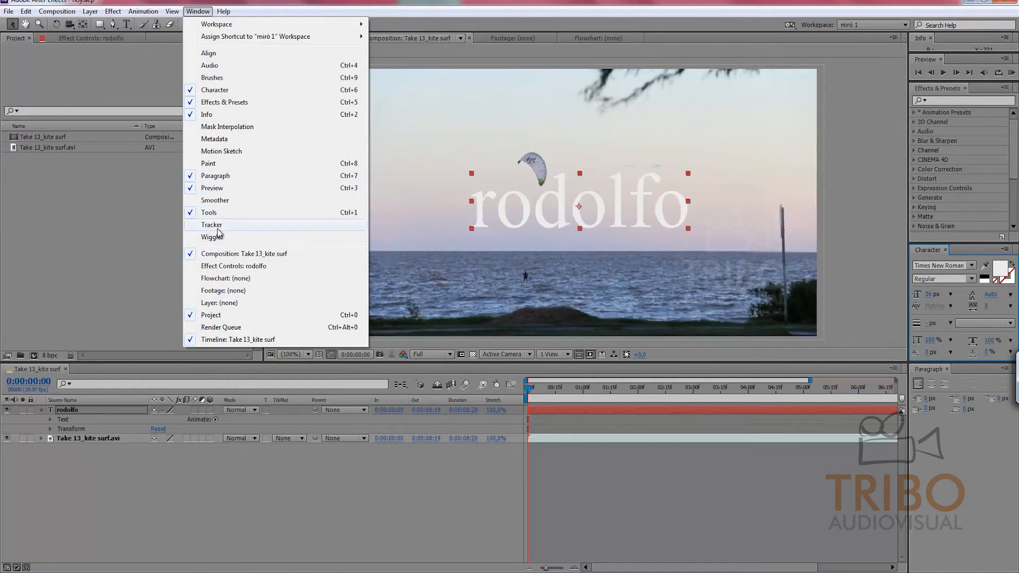
click(215, 91)
click(203, 12)
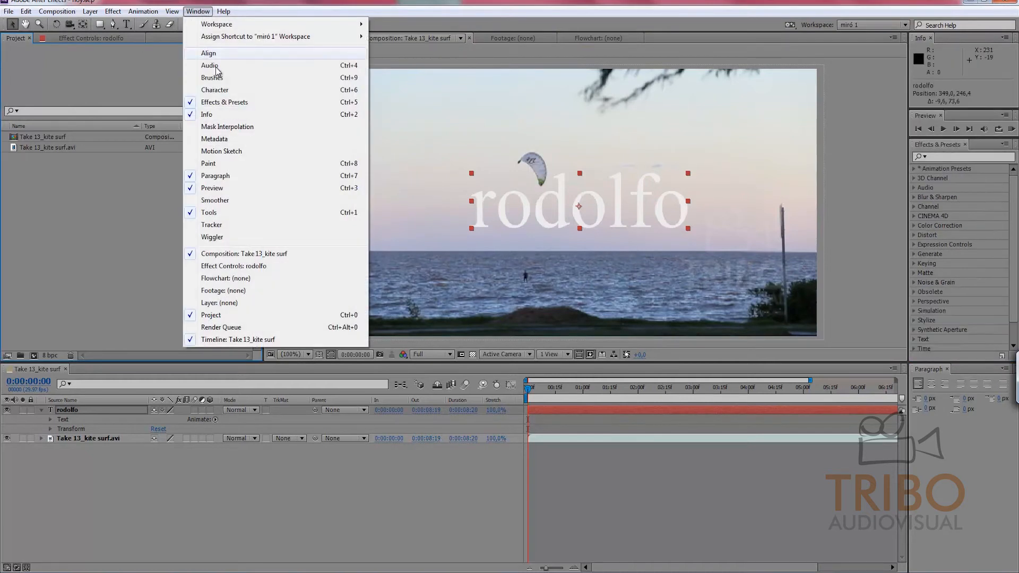
click(218, 93)
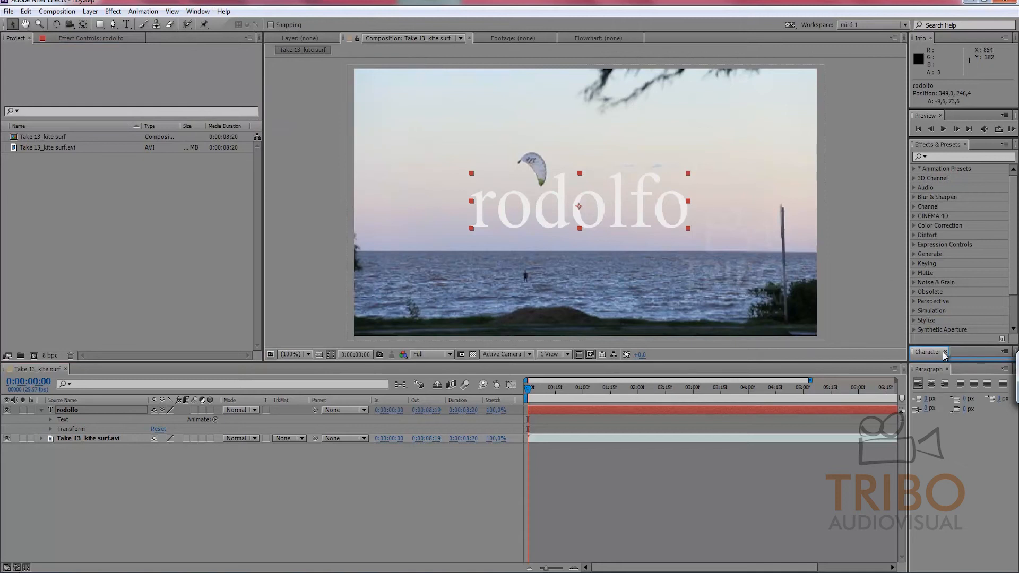
drag(936, 344, 936, 330)
drag(953, 237, 950, 219)
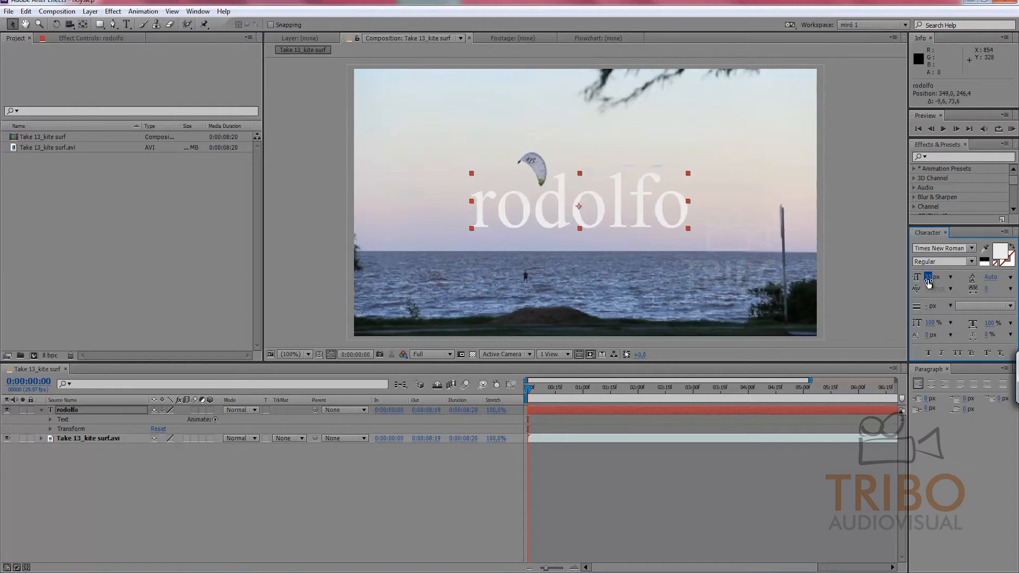
Step: Set the text's font size to 39 px and try out a wider letter tracking, undoing the tracking change
mouse_move(927, 277)
mouse_down()
mouse_move(911, 282)
mouse_move(929, 279)
mouse_up()
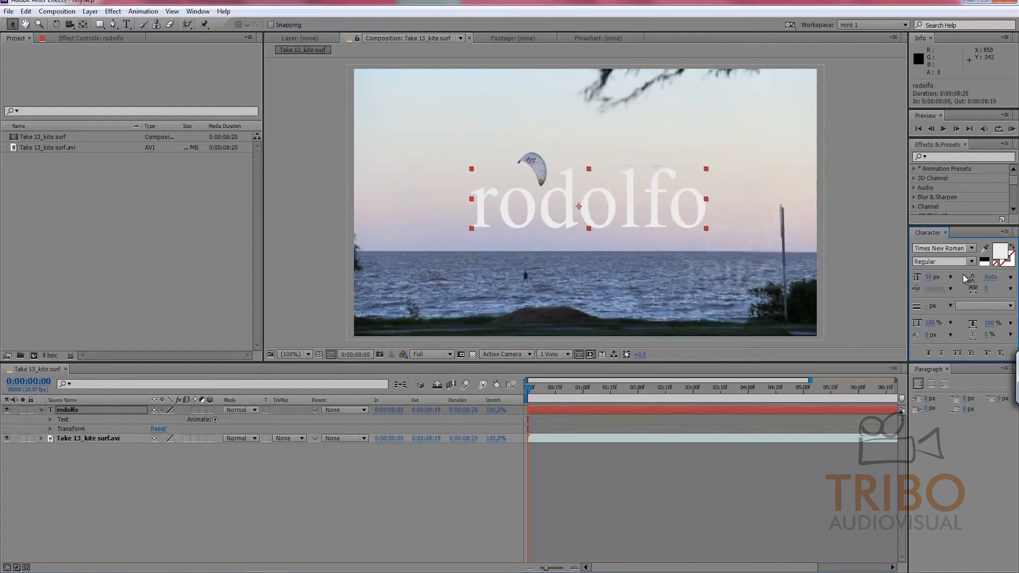
drag(987, 291, 1014, 291)
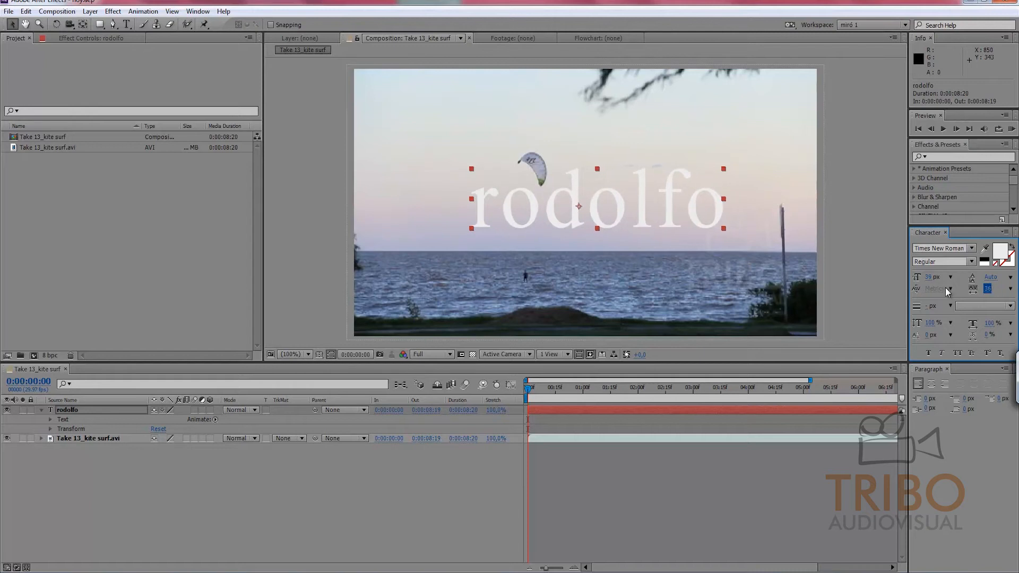
key(ctrl+z)
Step: Shrink and move the text to about 148, 105 in the sky, and set its fill colour to red (FF0000)
drag(711, 230, 465, 127)
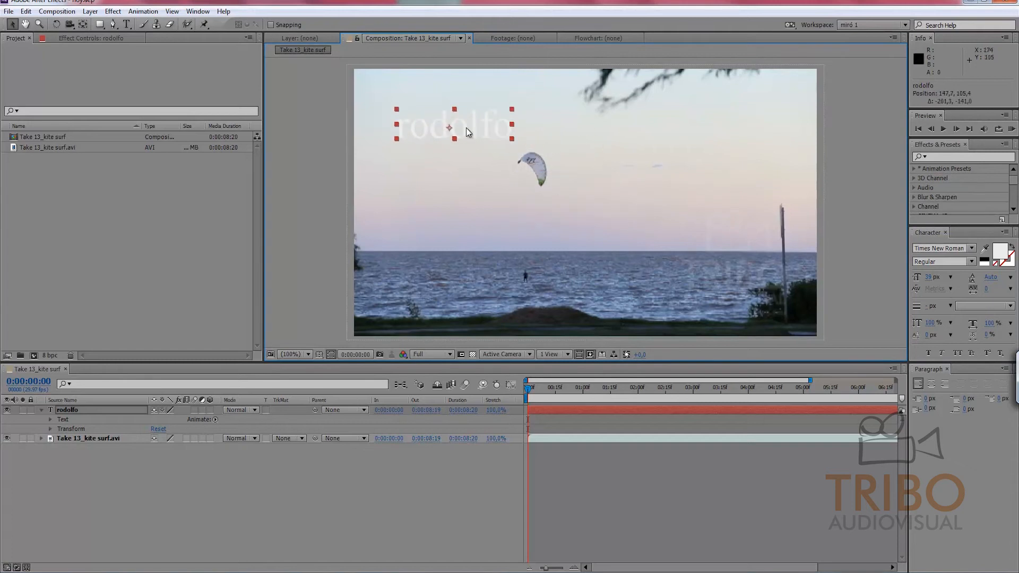
click(1000, 252)
click(680, 278)
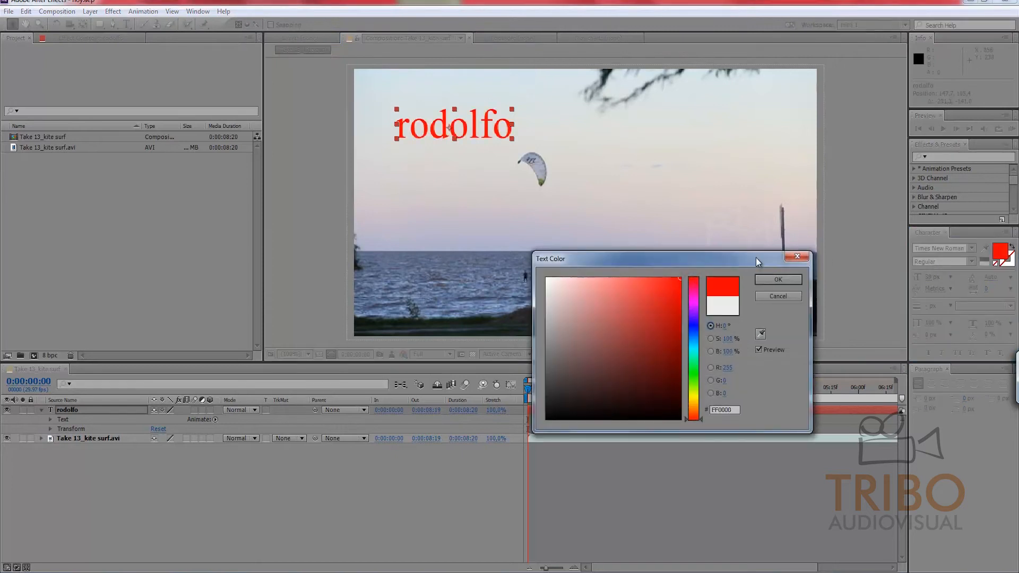
click(776, 280)
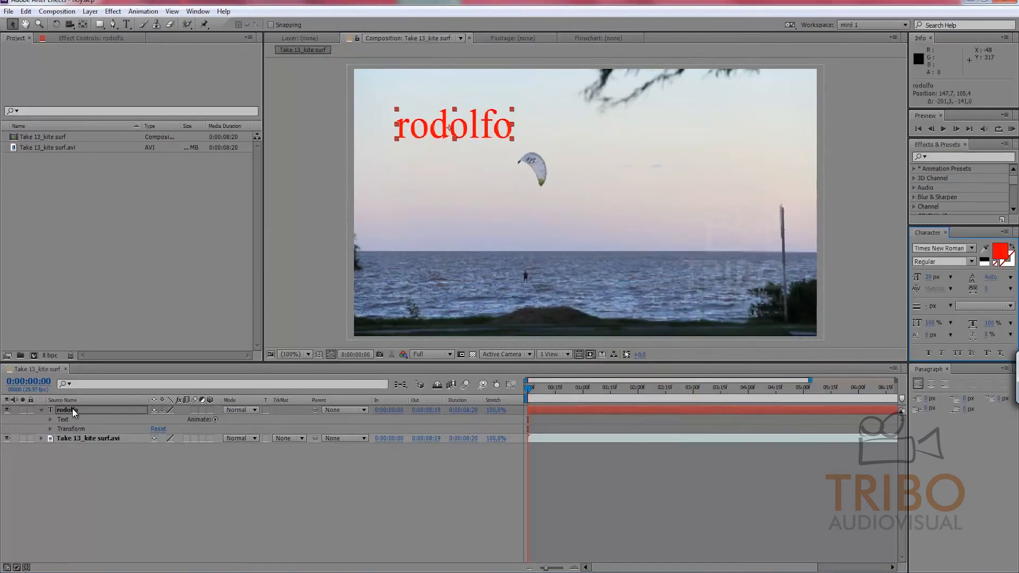
Step: Duplicate the text layer, place the copy just below the original at about 148, 187, and widen the copy's tracking strongly
key(ctrl+d)
drag(419, 134, 415, 184)
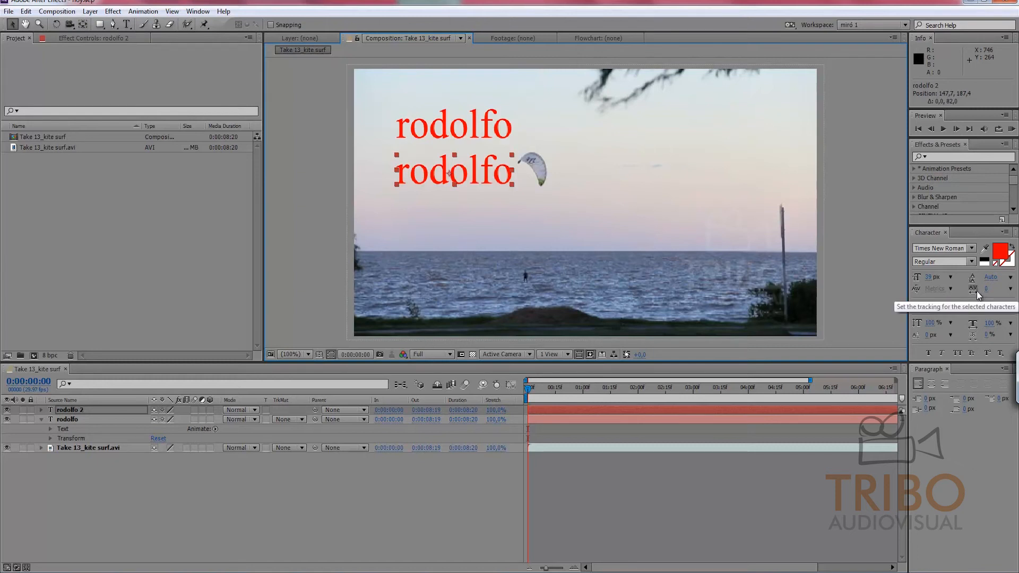
drag(987, 290, 1016, 289)
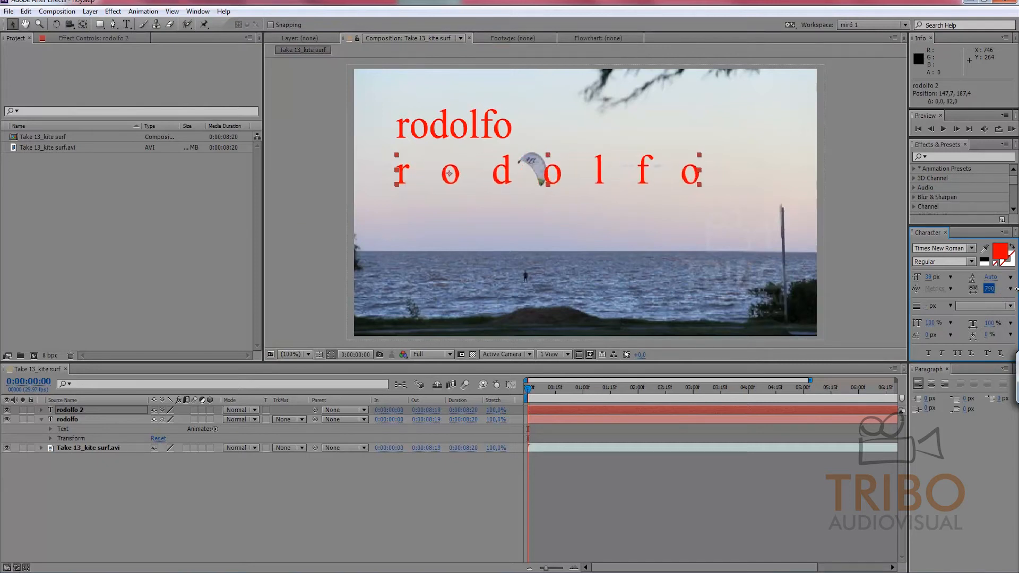
Step: Try stretching the original word horizontally for comparison, undo each stretch, and delete the widely tracked copy
click(480, 130)
drag(511, 124, 761, 138)
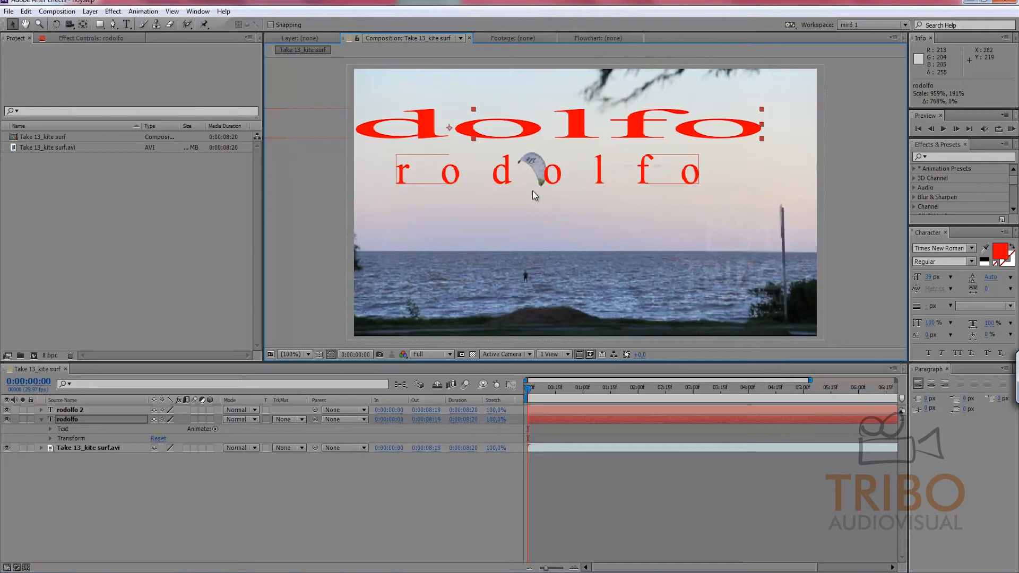
key(ctrl+z)
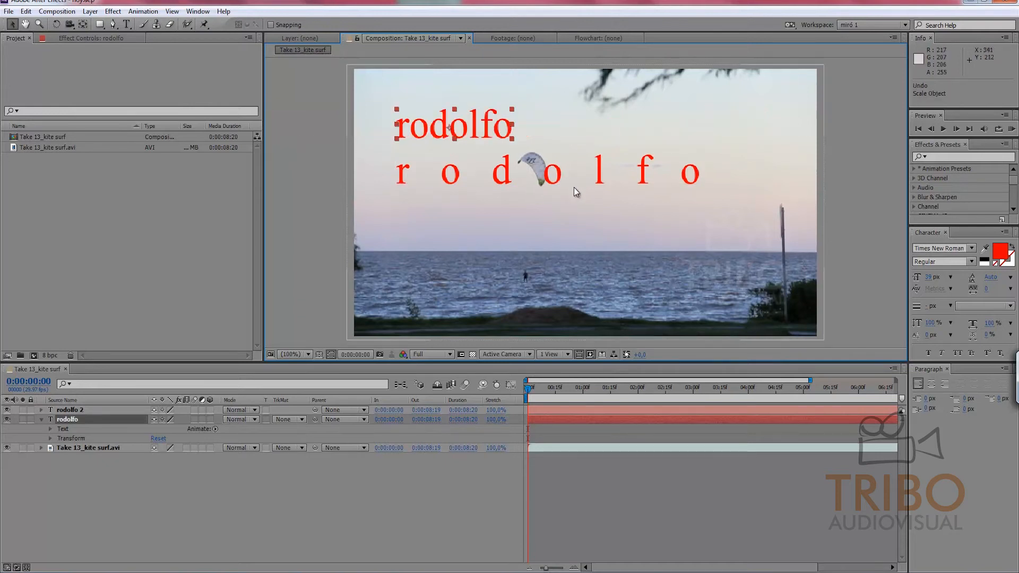
drag(512, 126, 817, 136)
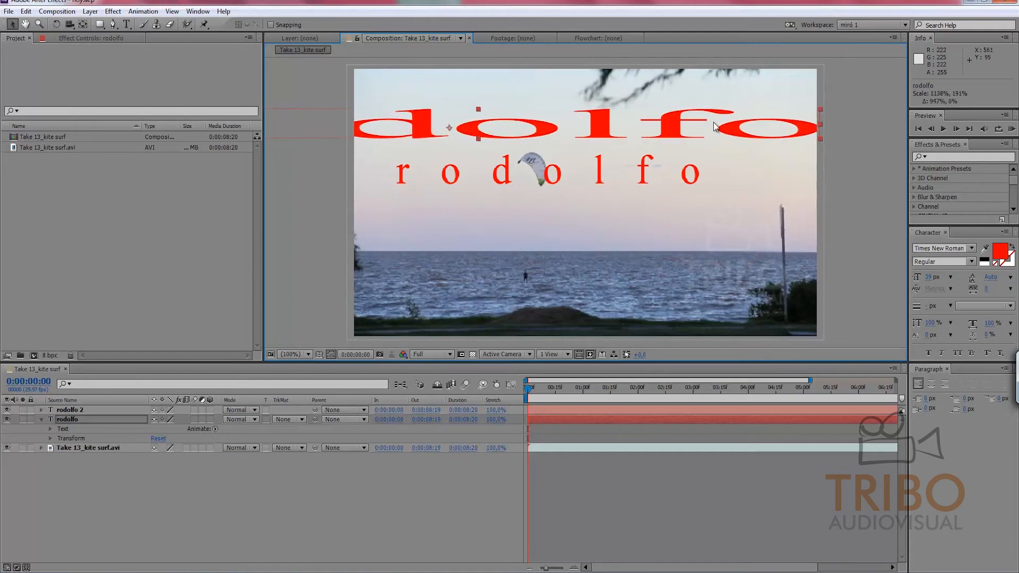
key(ctrl+z)
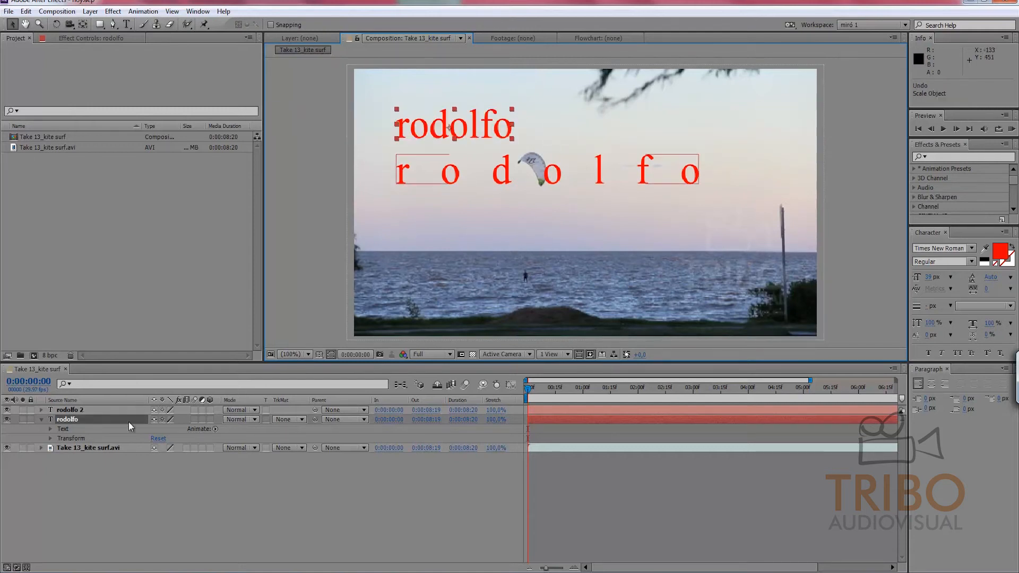
click(85, 410)
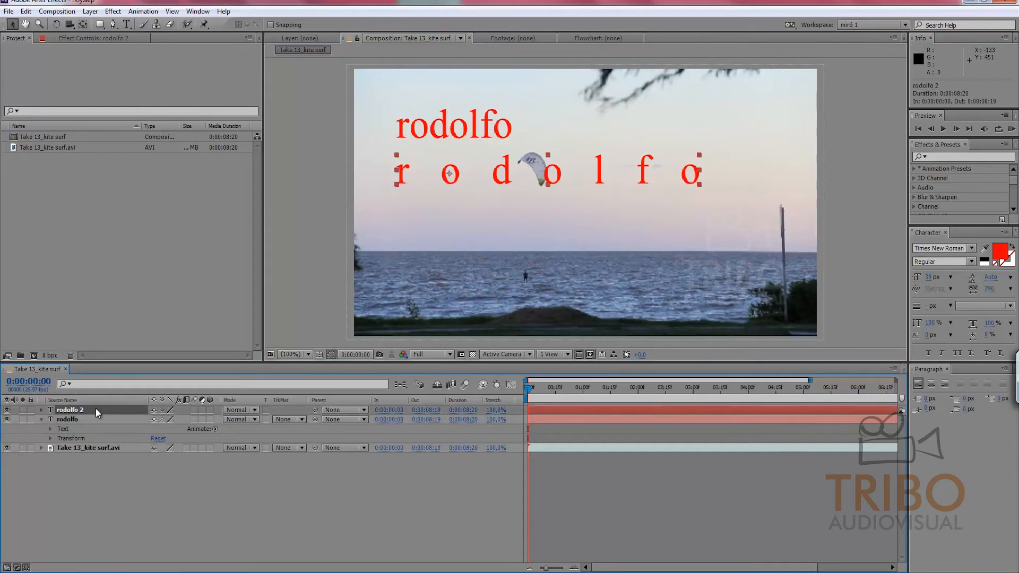
key(Delete)
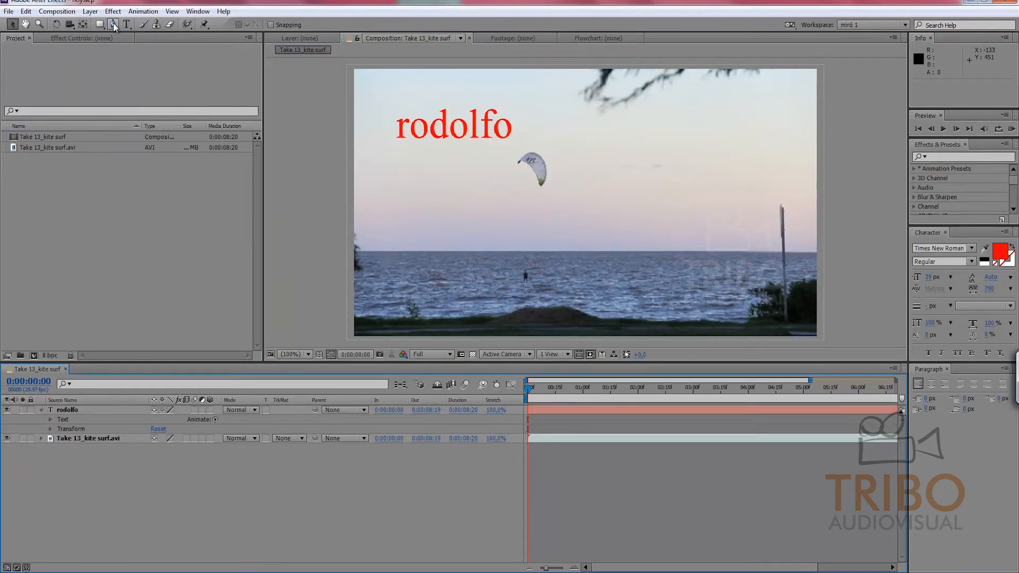
Step: Add two lines reading "sdgsdgdsg" and "fhdfhdhdf" below the word, and increase the text's leading to about 83 px
click(126, 24)
double_click(456, 129)
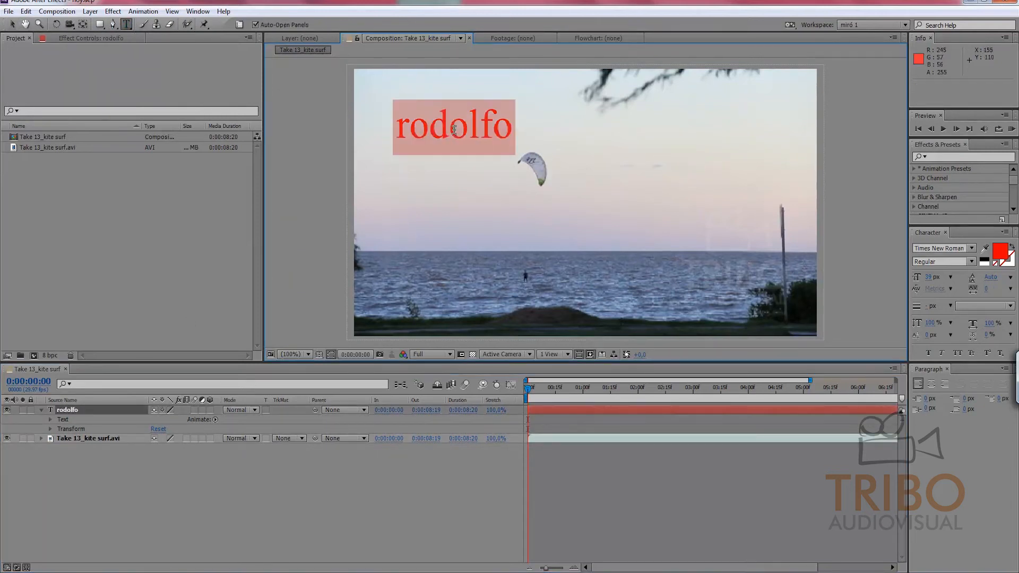
click(458, 131)
key(Right)
key(Right)
key(Right)
key(Right)
key(Return)
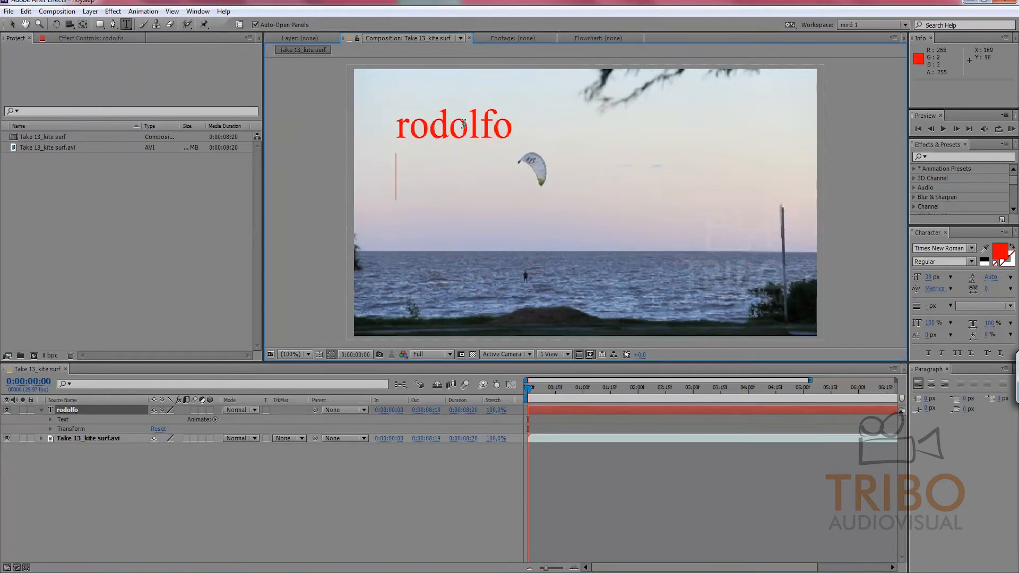
text(sdgsdgdsg )
text(fhdfhdhdf)
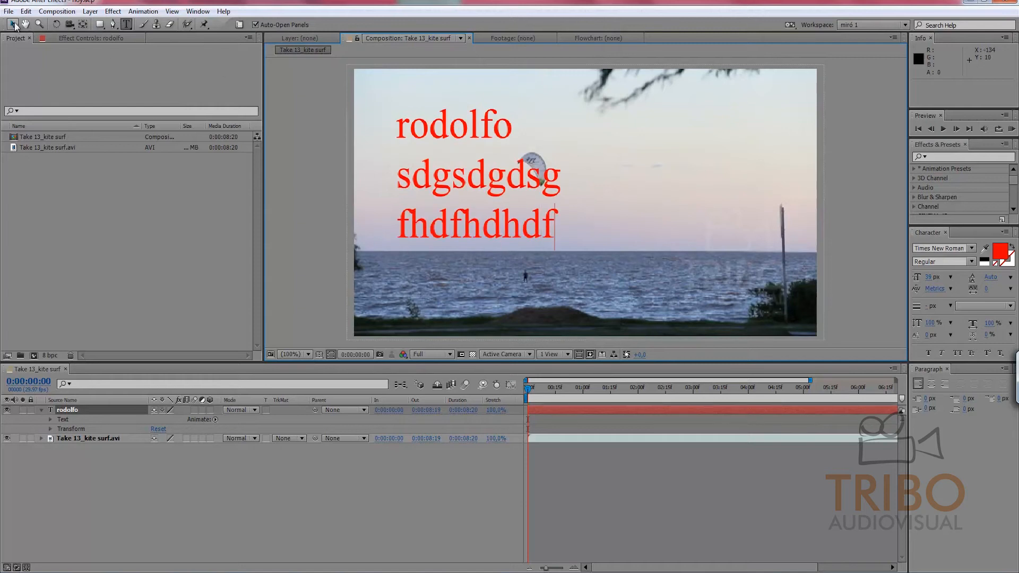
click(12, 24)
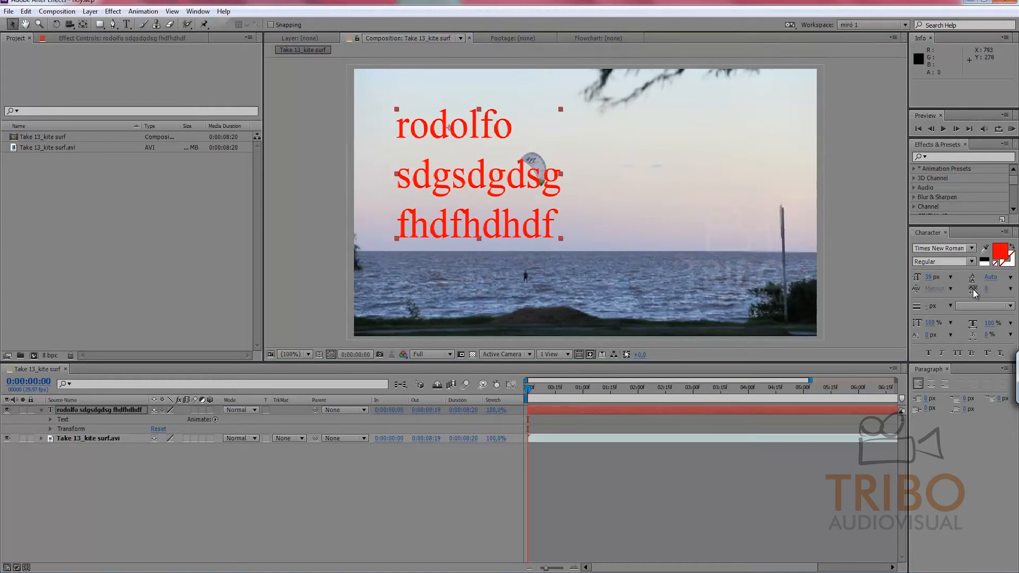
drag(980, 281, 1013, 281)
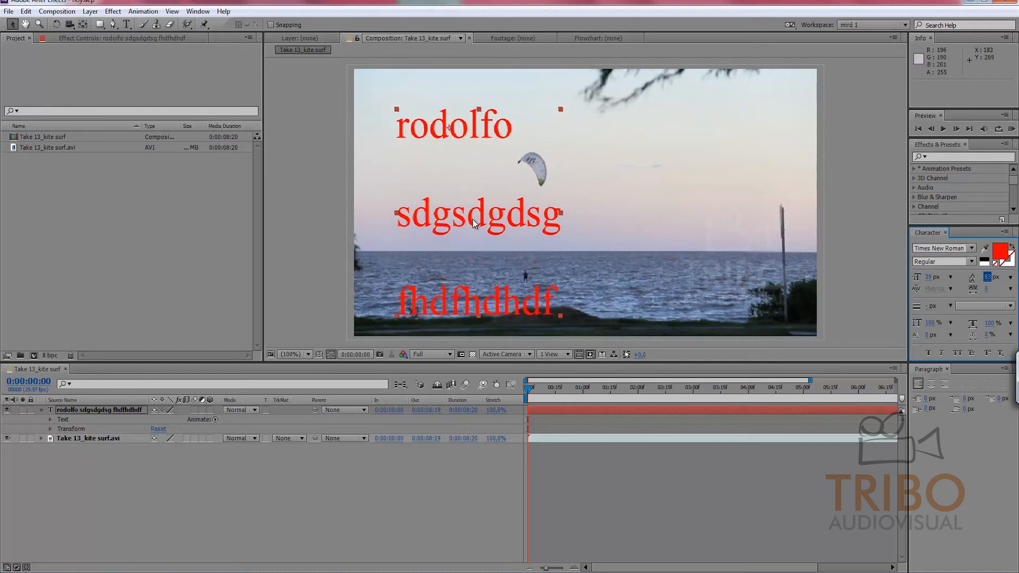
Step: Duplicate the three-line text layer, place the copy beside the original at about 474, 105, and set its leading to 0 px
click(93, 414)
key(ctrl+d)
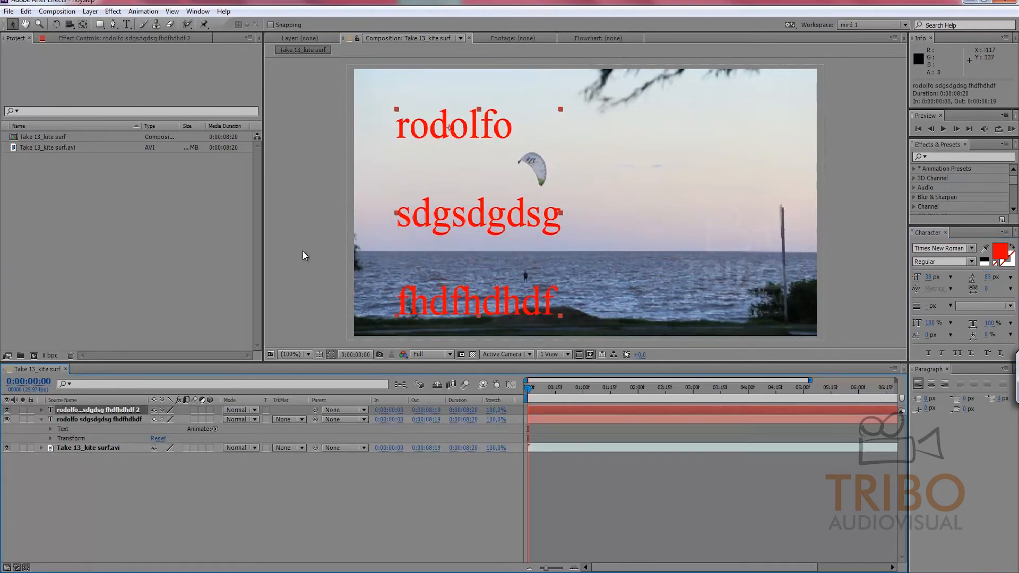
drag(481, 217, 690, 218)
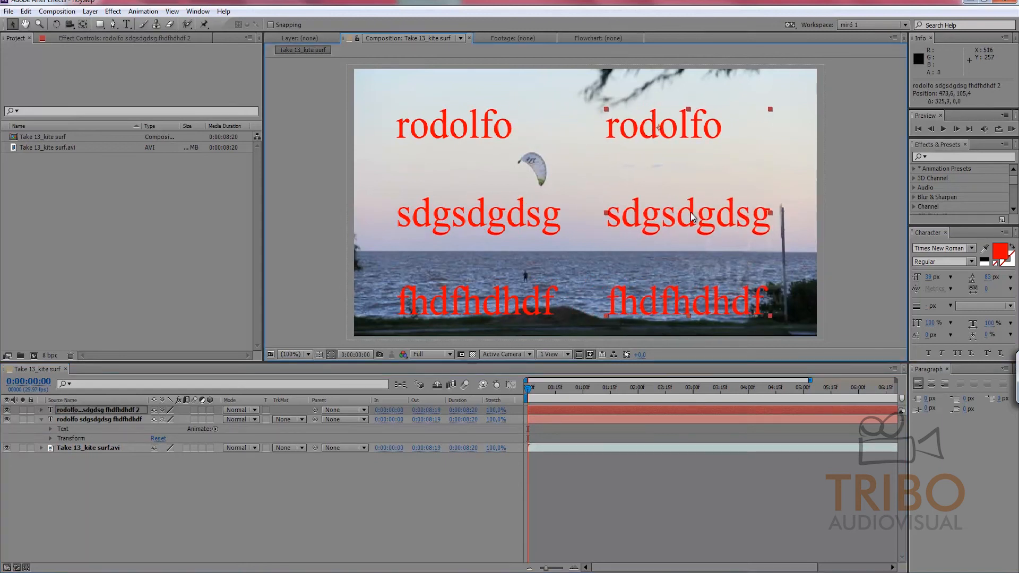
text(0)
key(Return)
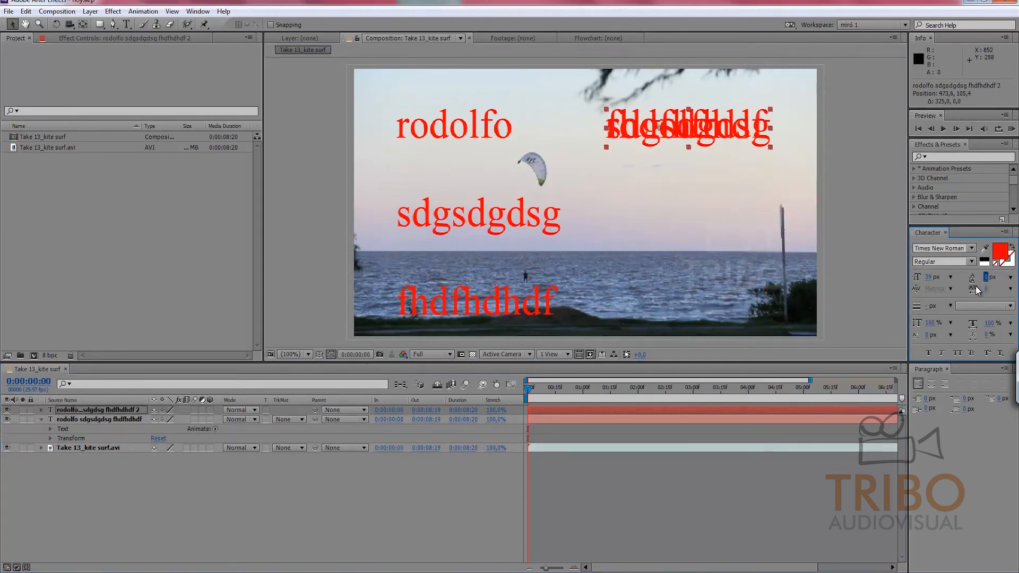
Step: Try stretching the copied text vertically, first at 0 px and again at about 39 px leading, and delete the copy
drag(689, 152, 686, 364)
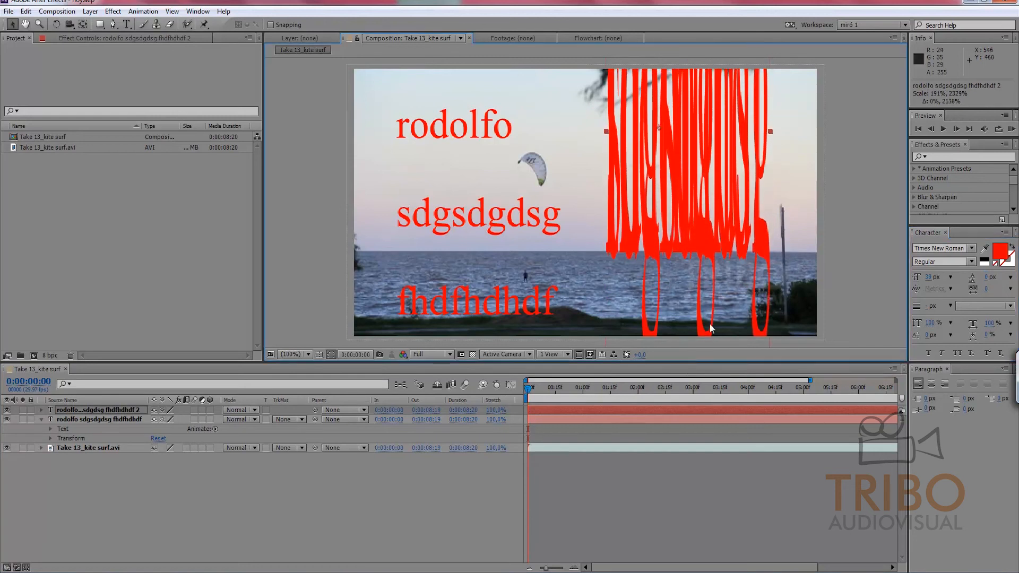
key(ctrl+z)
drag(988, 277, 1012, 283)
drag(689, 222, 671, 483)
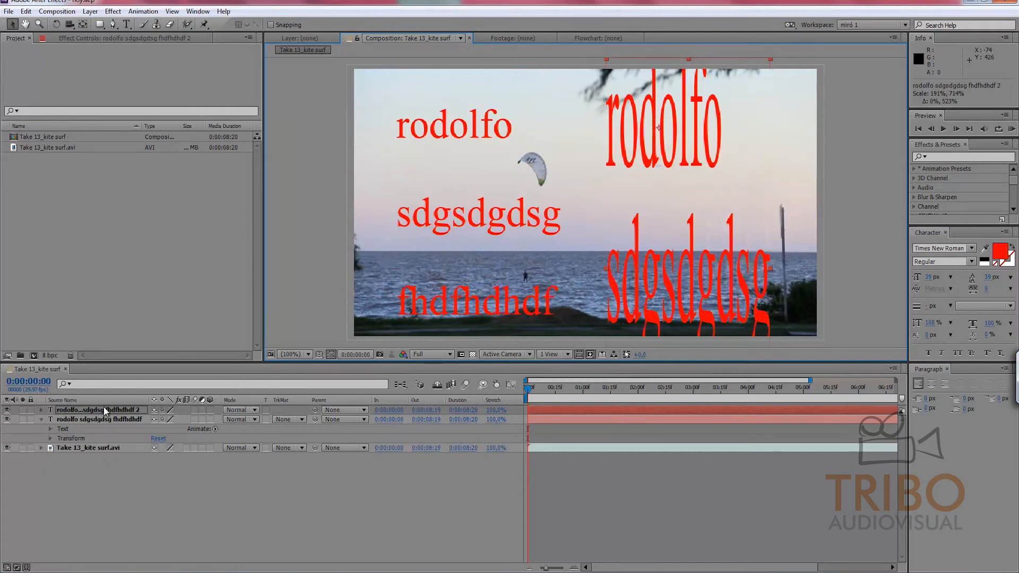
key(Delete)
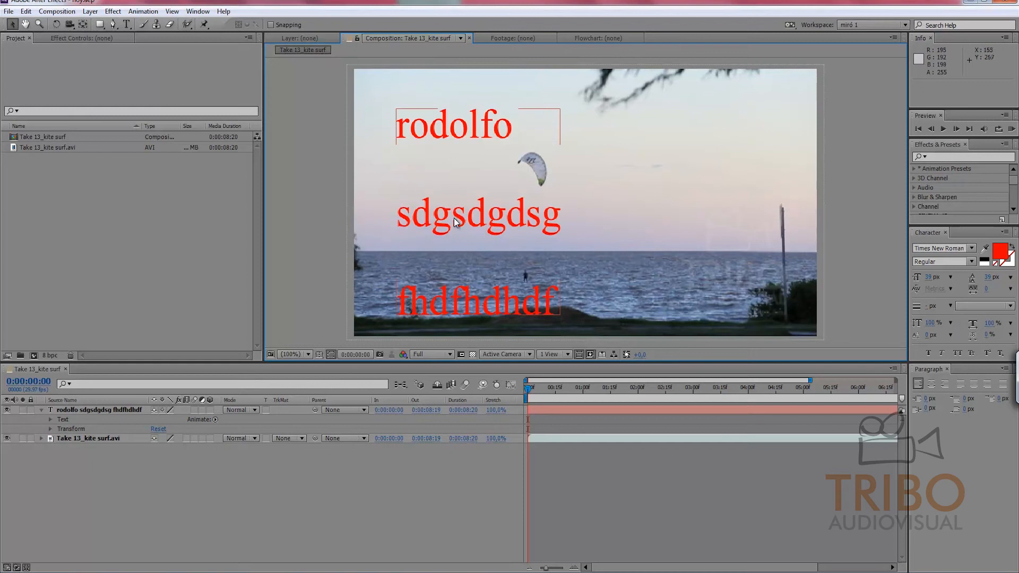
Step: Remove the two lower lines of text so that only the first word remains, and move it to about 125, 252
click(464, 129)
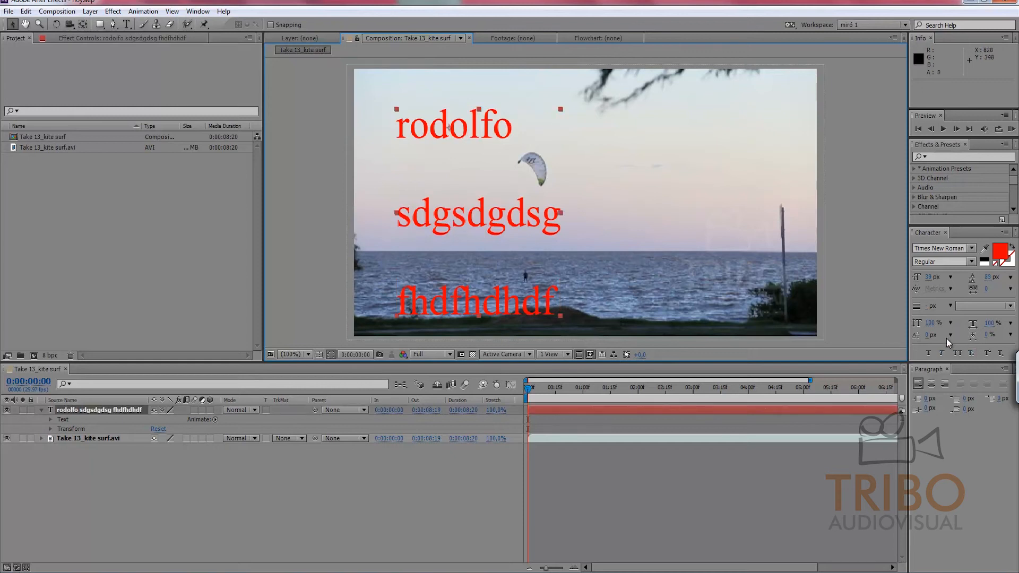
key(t)
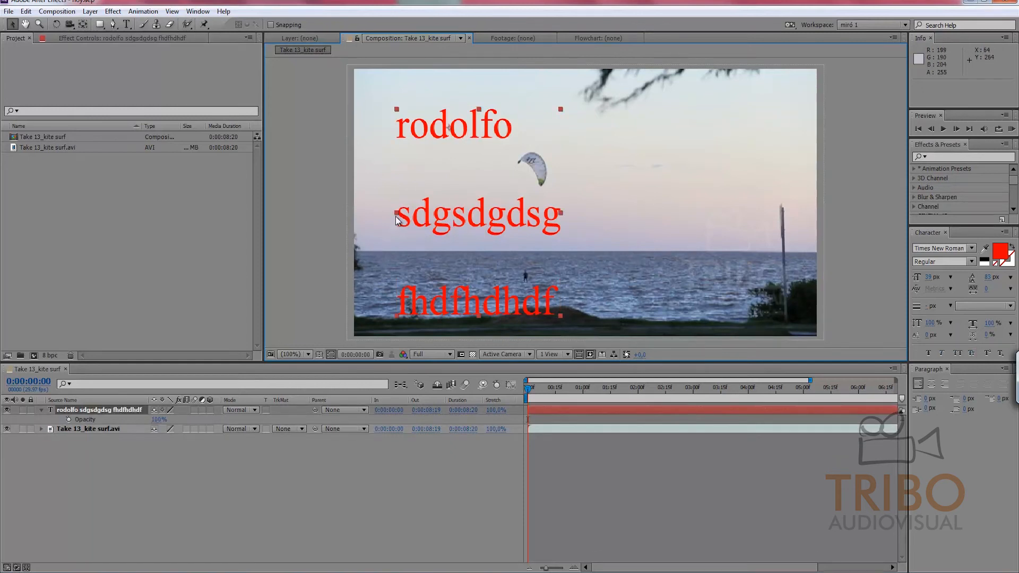
click(127, 25)
drag(395, 212, 674, 378)
key(BackSpace)
key(BackSpace)
key(BackSpace)
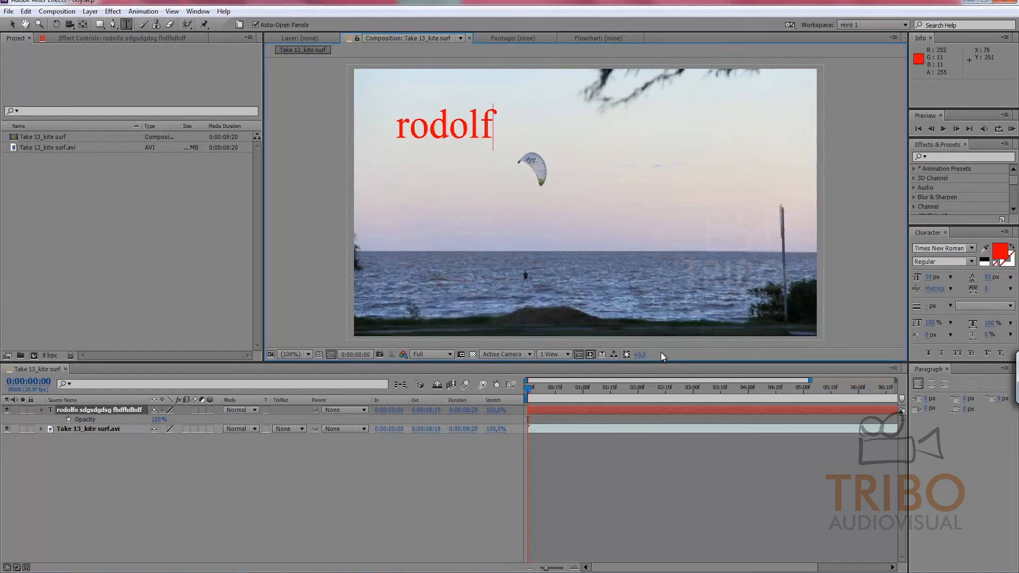
text(o)
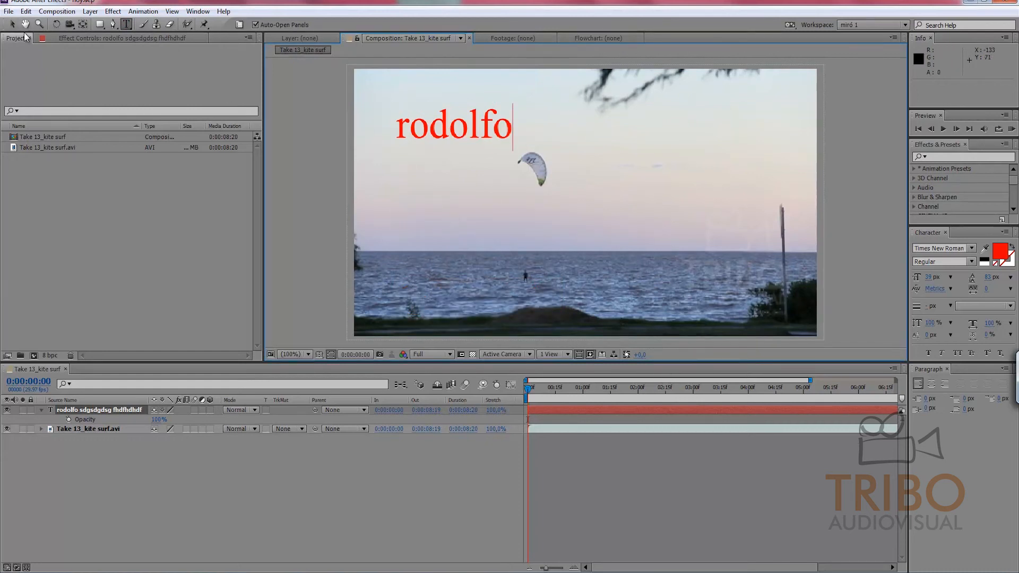
click(13, 24)
drag(470, 139, 452, 206)
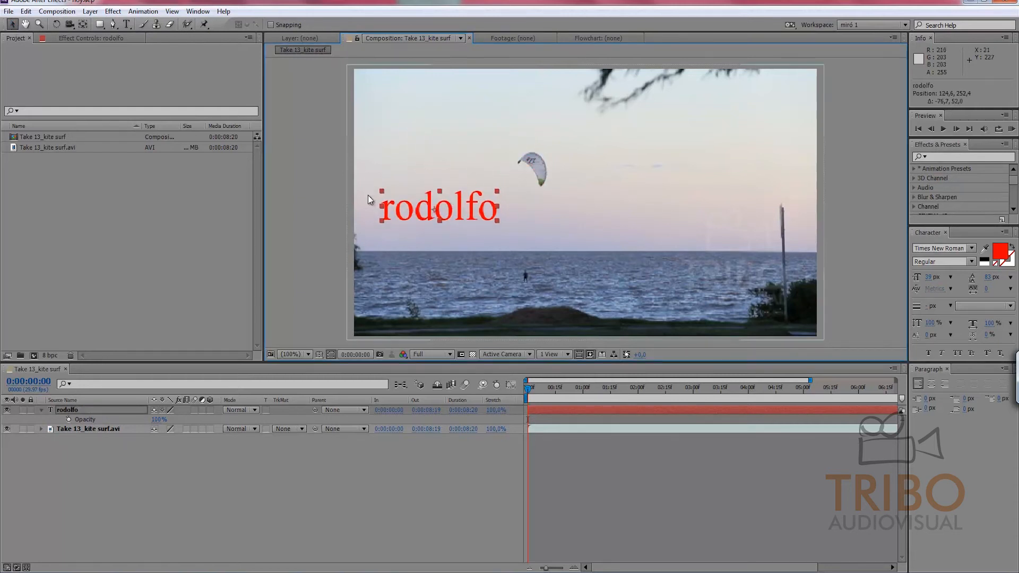
Step: Replace the letter "f" in the text with "ph" and move the layer to about 152, 264
click(126, 24)
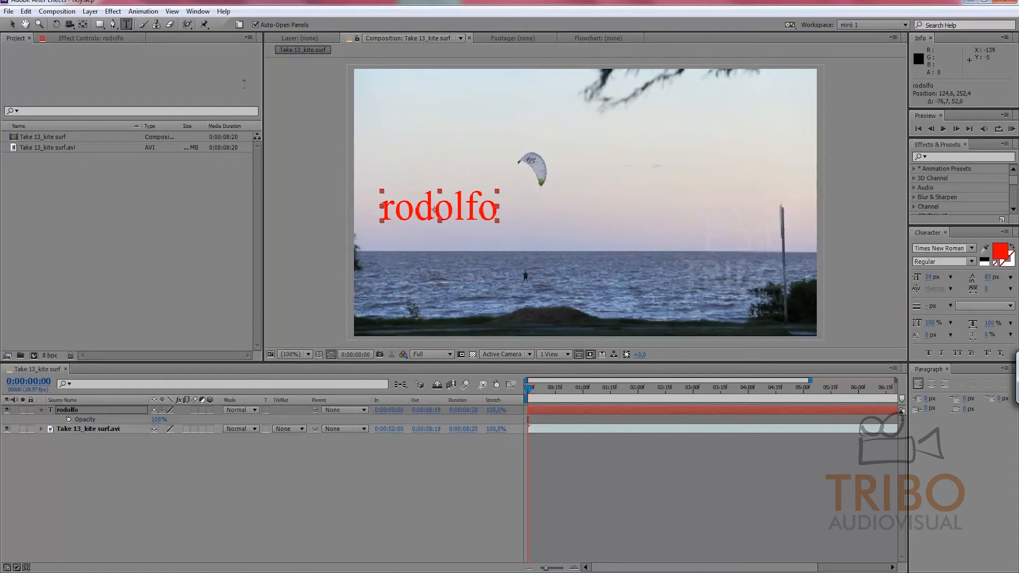
click(469, 206)
text(ph)
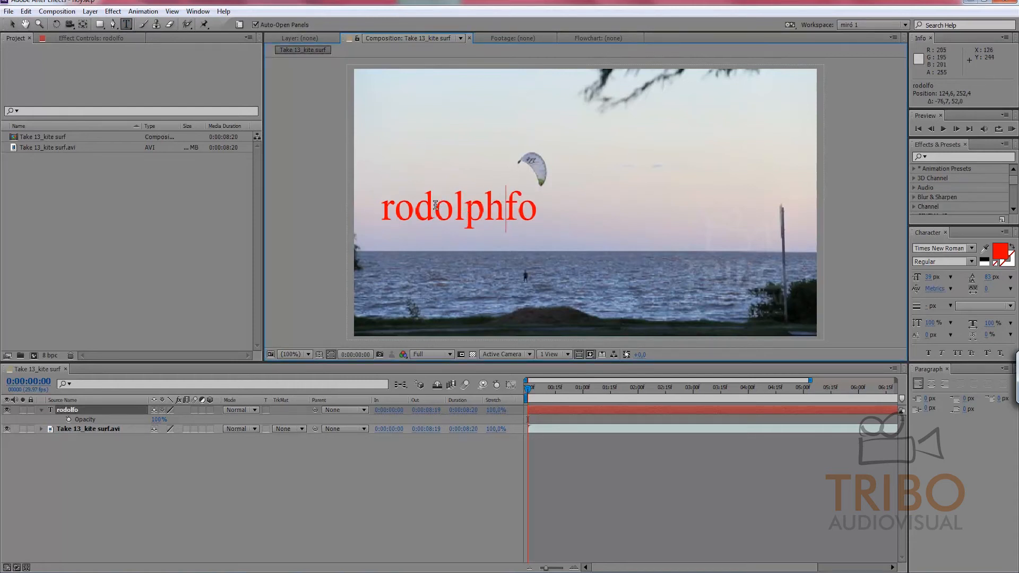
key(Delete)
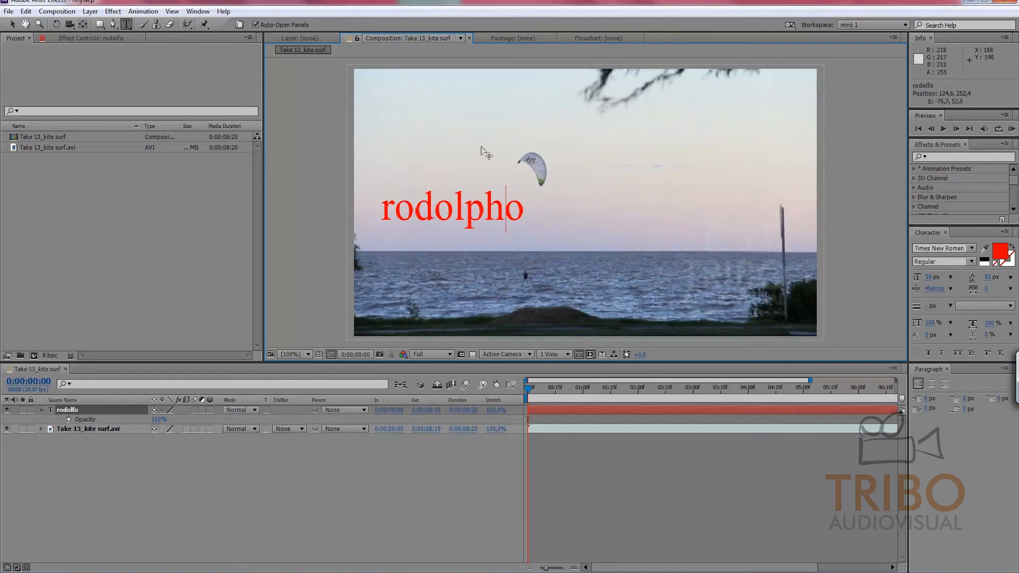
click(12, 24)
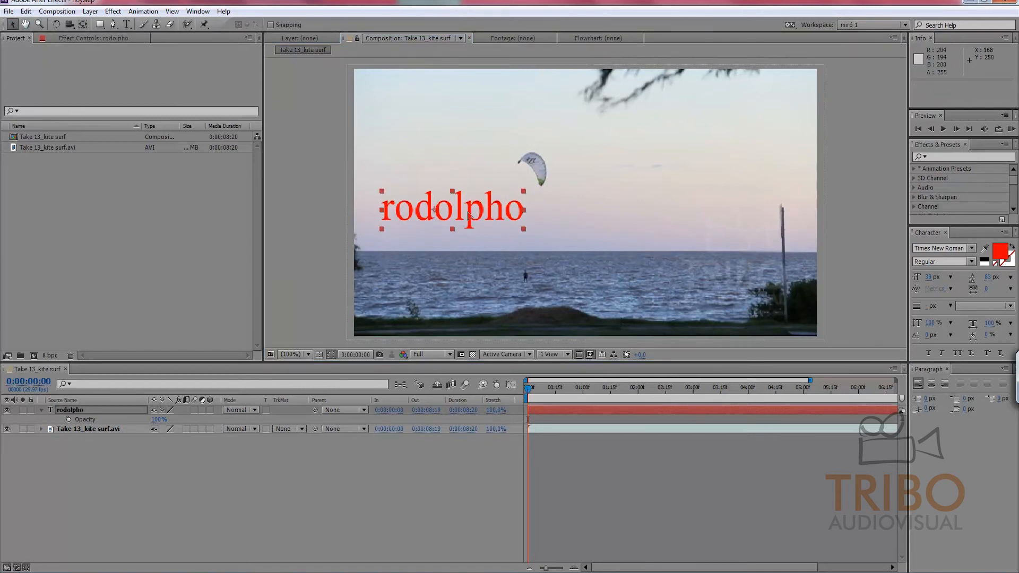
drag(462, 212, 480, 218)
Step: Change the text's fill colour from the colour picker to dark green 0E6A12
click(999, 250)
drag(693, 329, 697, 375)
drag(654, 336, 663, 361)
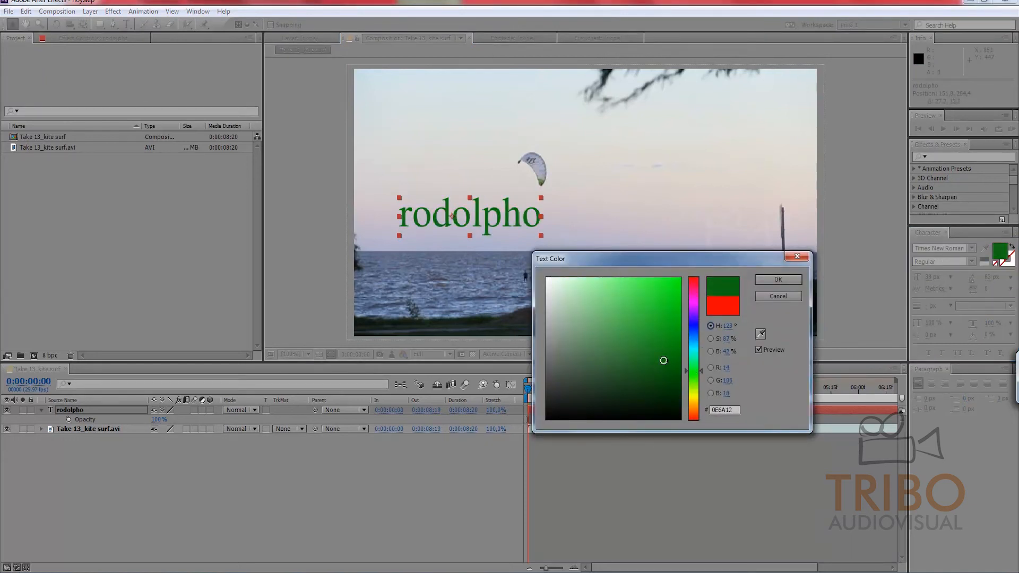
click(778, 279)
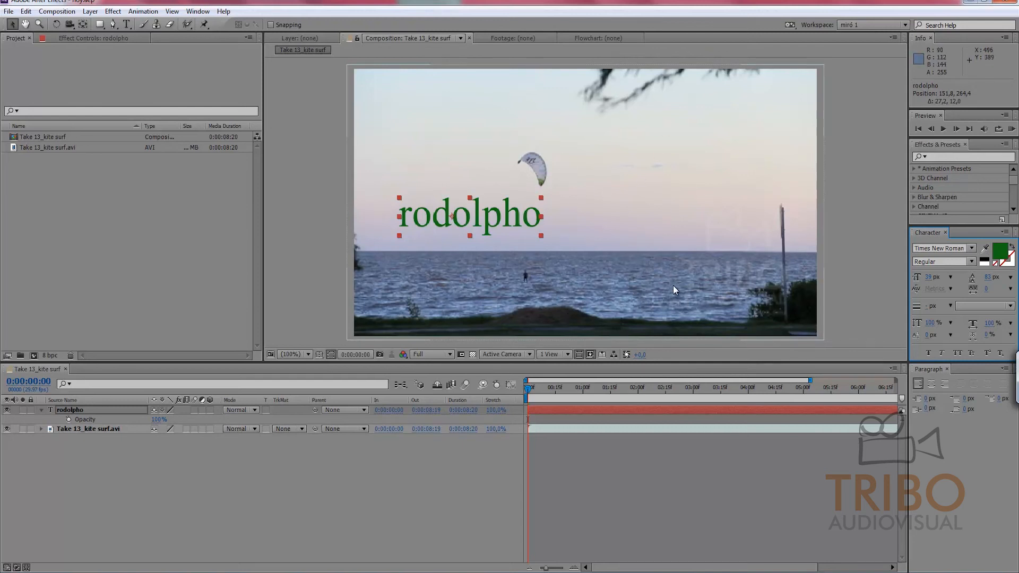
Step: Sample a blue from the sea as the text's fill colour and move the layer to about 168, 241
click(985, 248)
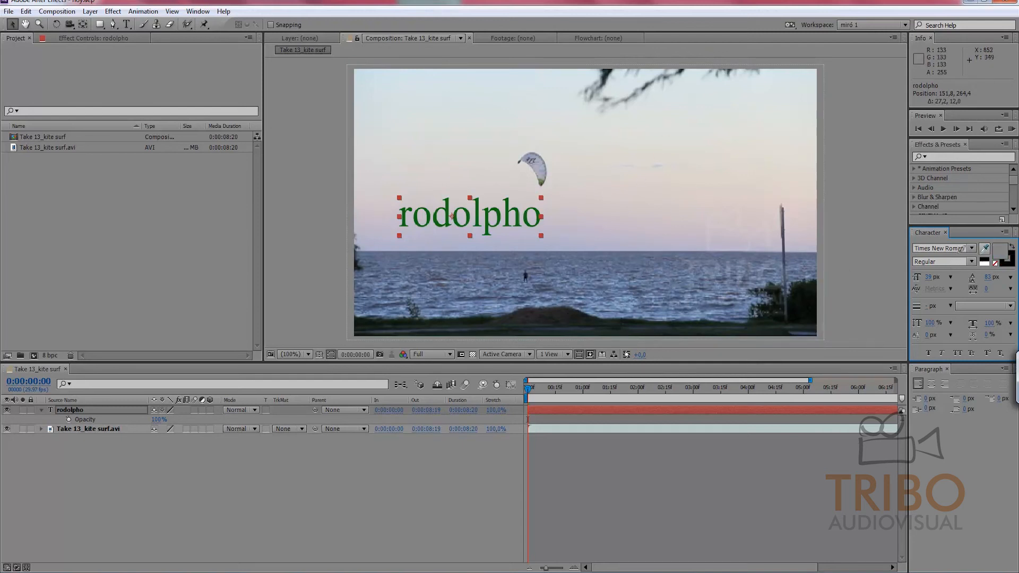
click(649, 279)
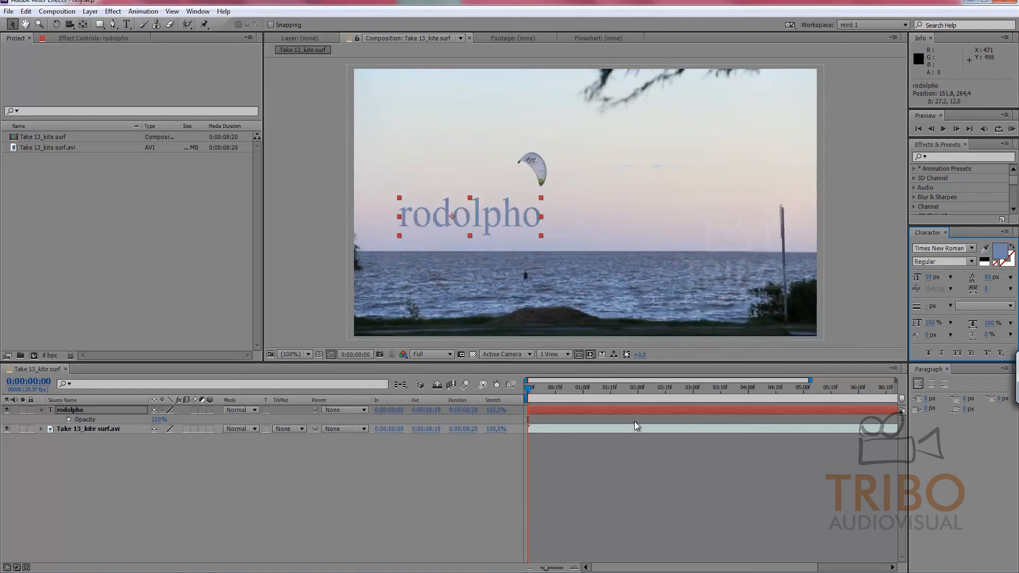
click(622, 466)
mouse_move(515, 223)
mouse_down()
mouse_move(590, 271)
mouse_move(676, 284)
mouse_move(495, 205)
mouse_move(503, 208)
mouse_up()
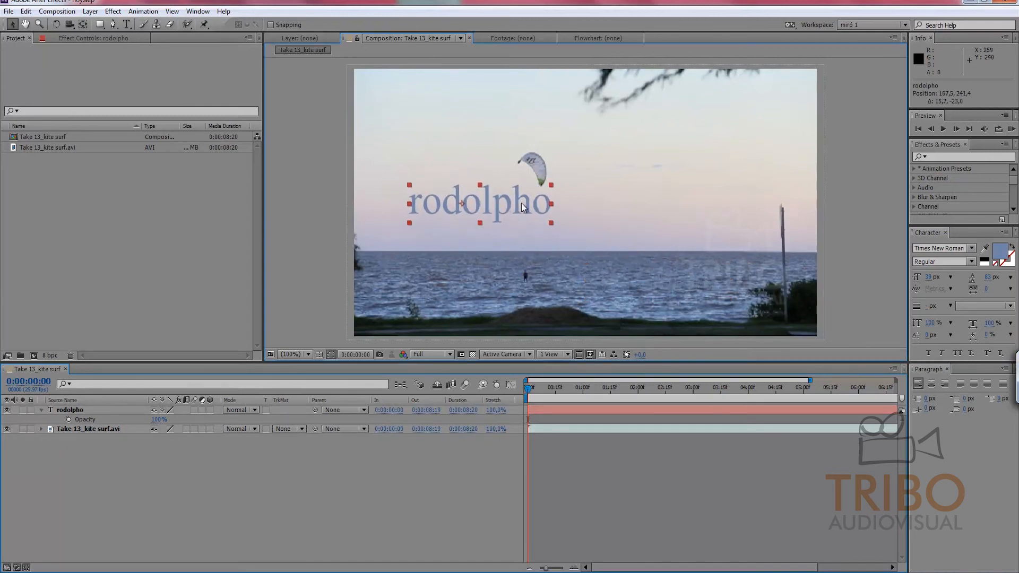
Step: Sample the green at the kite's lower tip as the text's fill colour and move the layer to about 145, 256
click(984, 247)
click(546, 177)
click(984, 247)
click(542, 182)
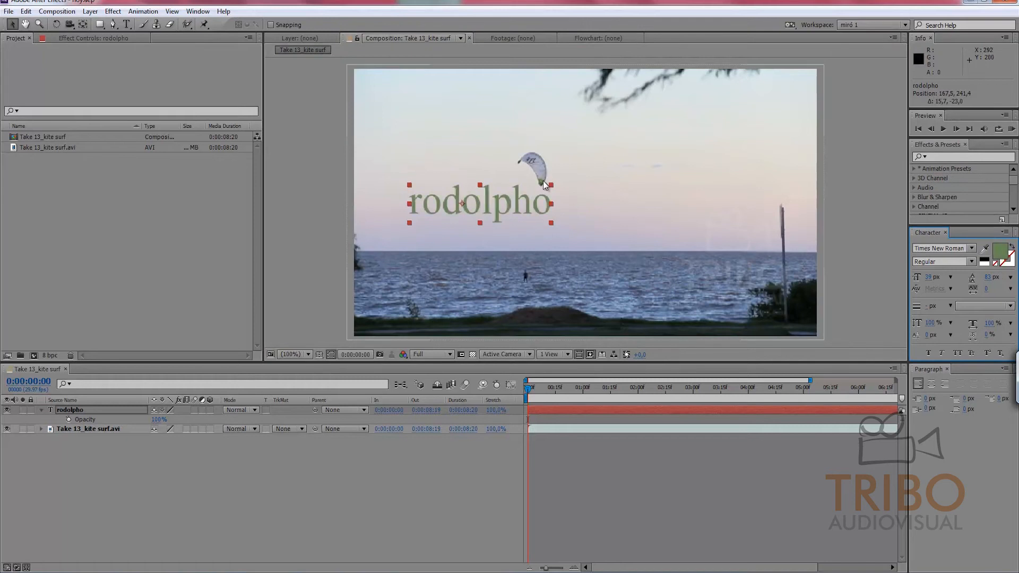
click(584, 445)
drag(532, 209, 513, 218)
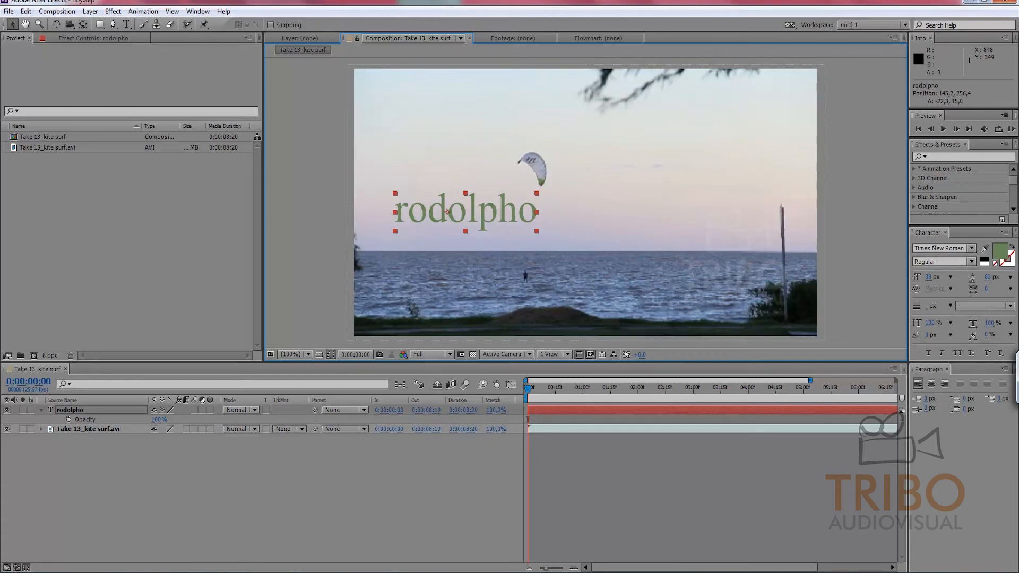
Step: Try the fonts Utsaah, Verdana, Candara and Century on the text layer, one after another
click(971, 249)
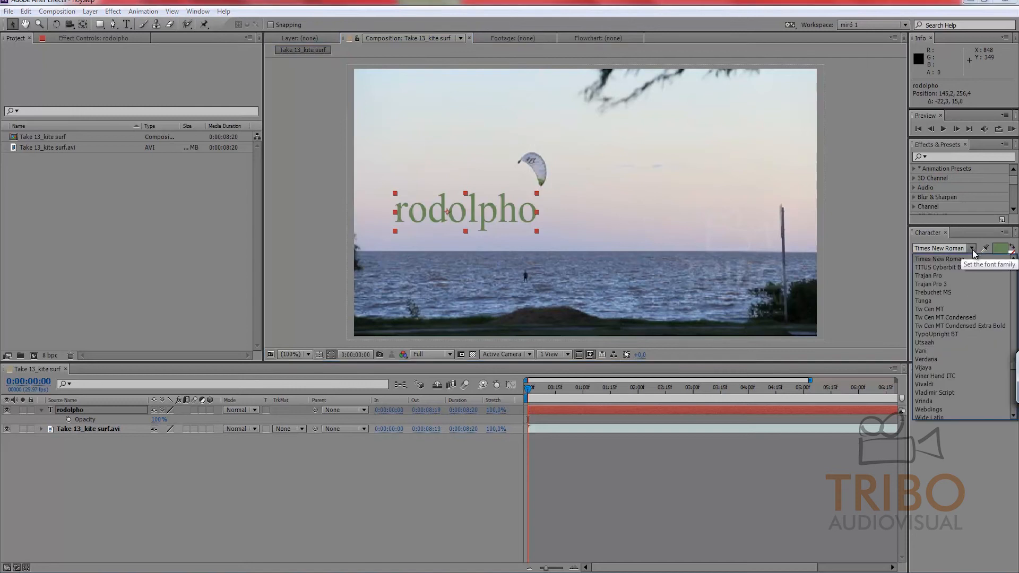
click(926, 343)
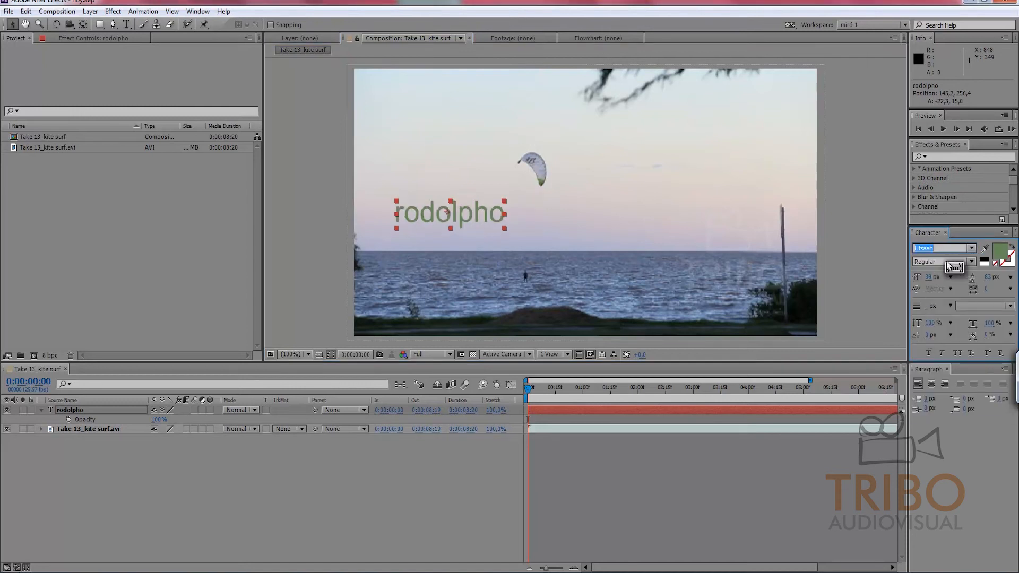
click(971, 249)
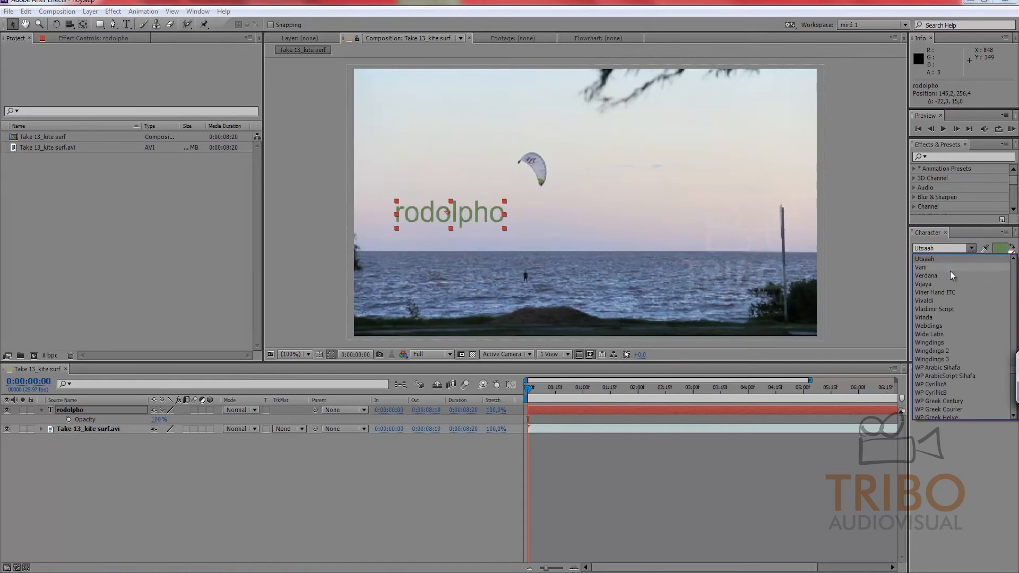
click(958, 267)
click(970, 248)
key(Down)
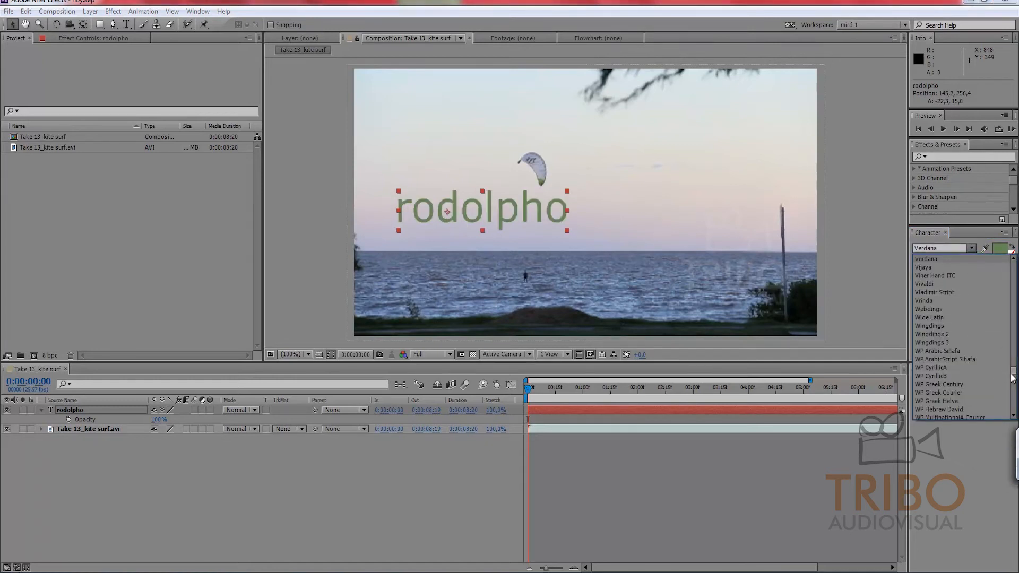
drag(1015, 376, 1014, 285)
click(945, 305)
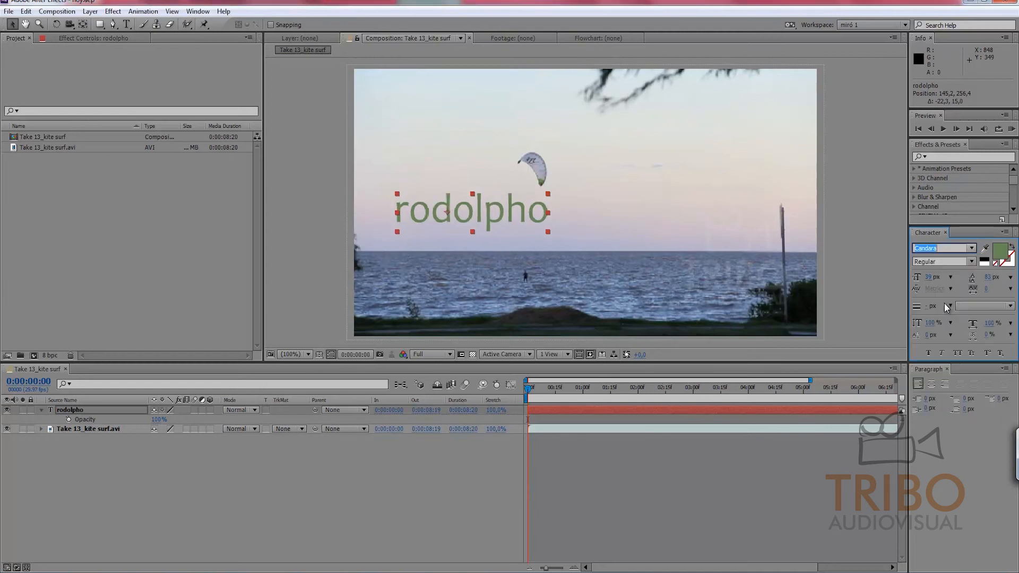
click(971, 248)
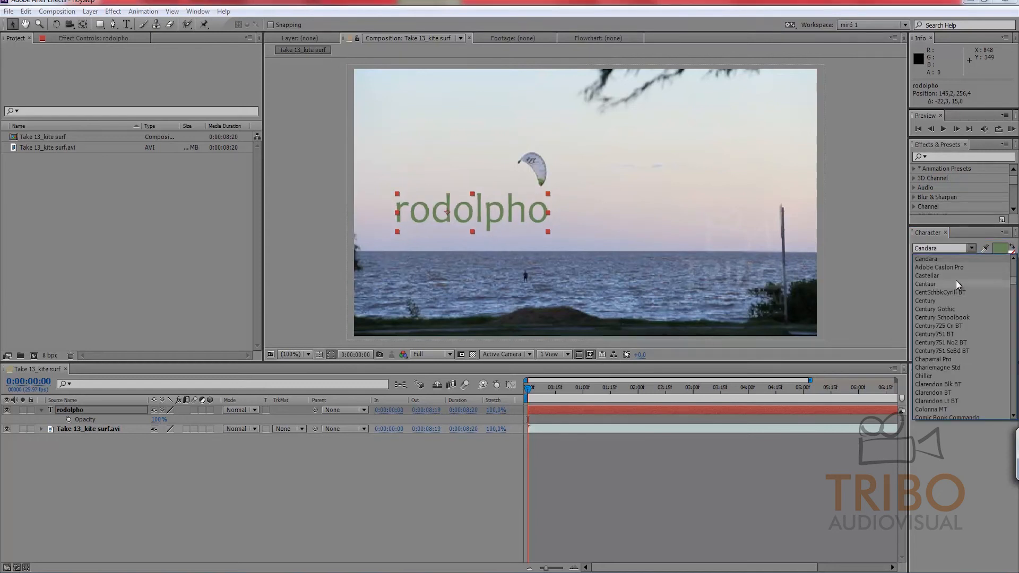
click(935, 300)
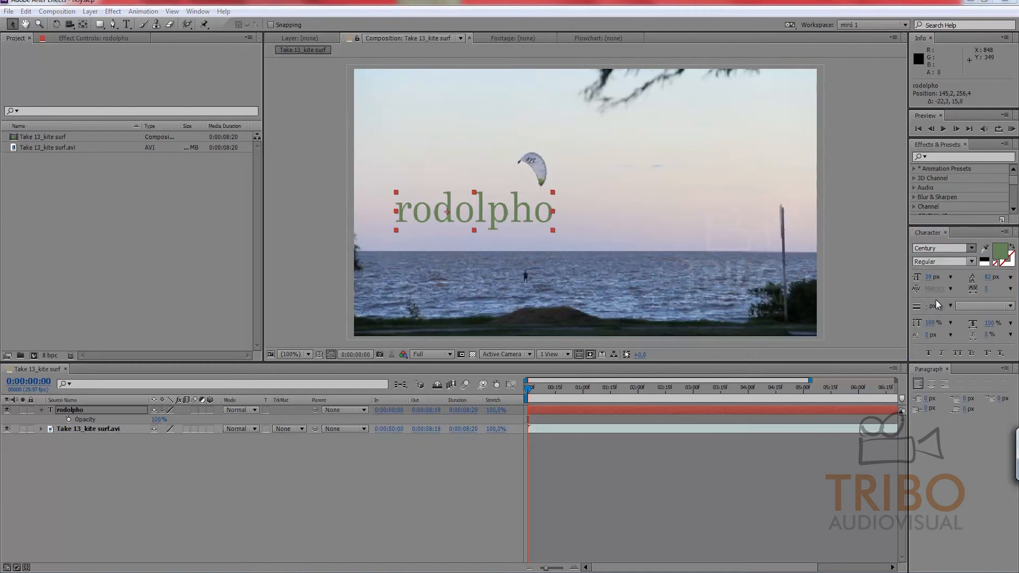
Step: Step through the fonts following Century as far as Copperplate Gothic and move the text to about 203, 279
click(946, 248)
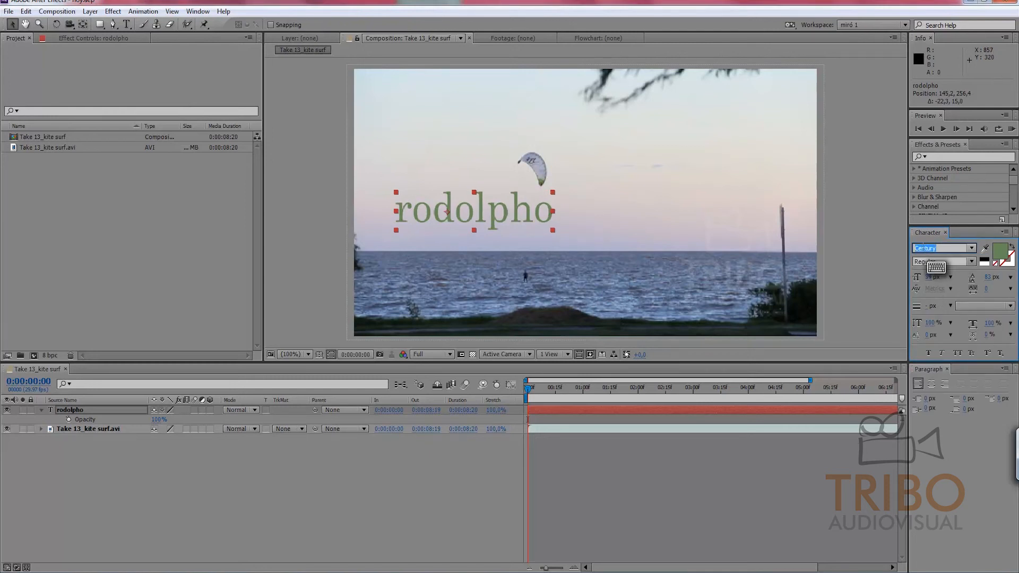
key(Down)
key(Down)
key(Down)
key(Down)
key(Down)
key(Down)
key(Down)
key(Down)
key(Down)
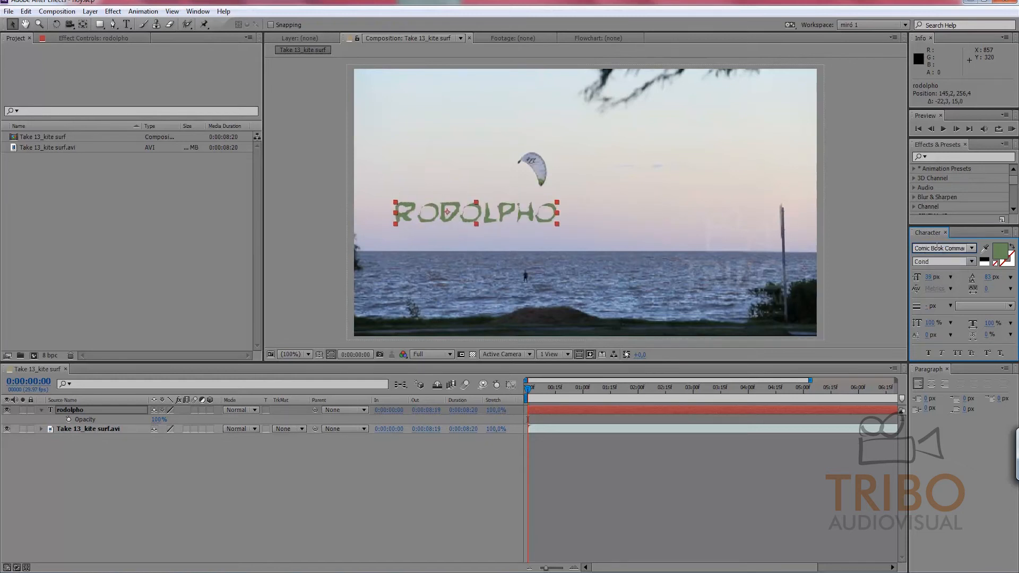
key(Down)
key(Down)
key(Down)
key(Down)
key(Down)
key(Down)
key(Down)
key(Down)
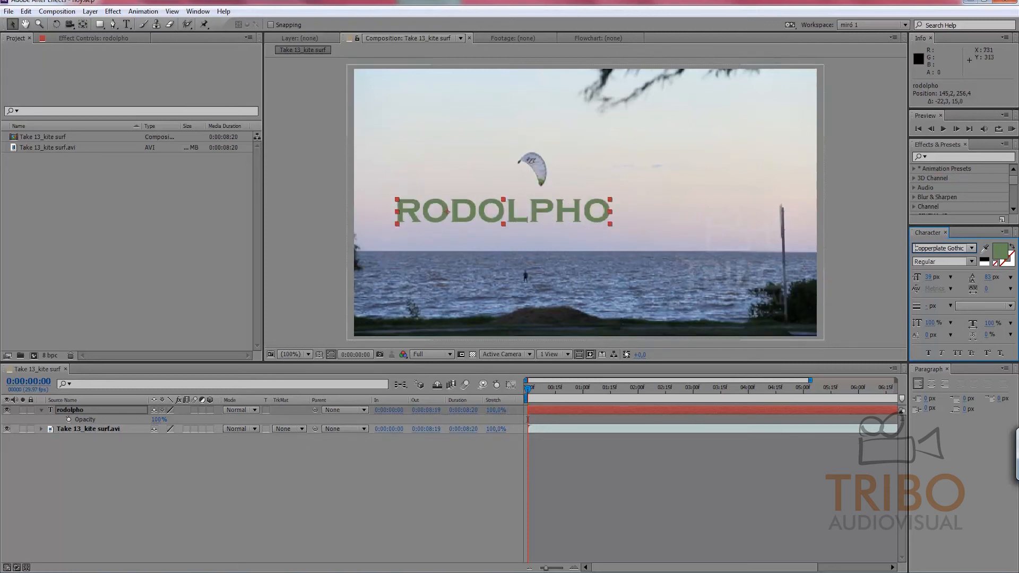
click(869, 305)
drag(528, 221, 565, 233)
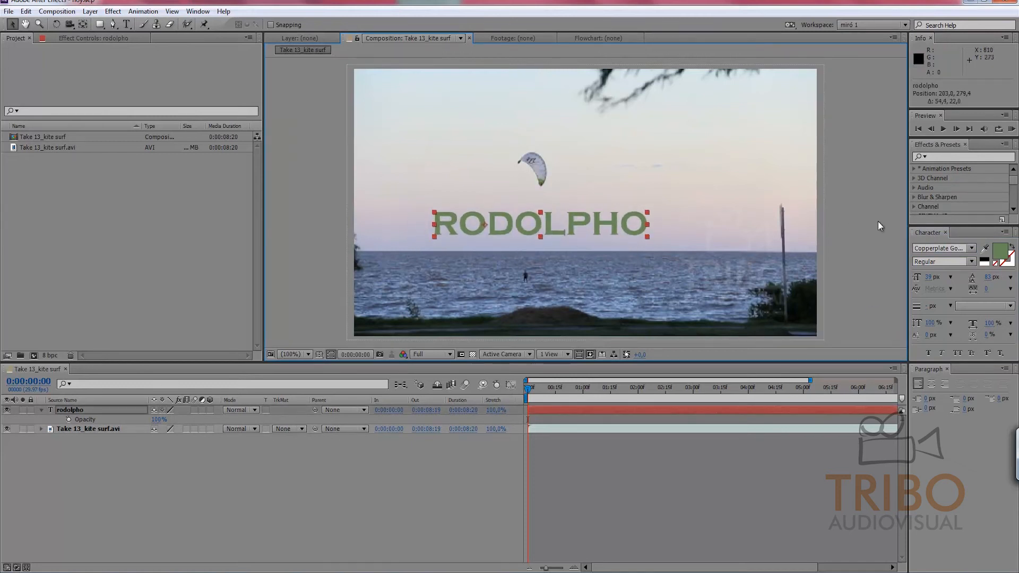
Step: Set the text's font to Arial, try the Italic style, choose Bold, and move the layer to about 396, 234
click(940, 247)
text(Arial)
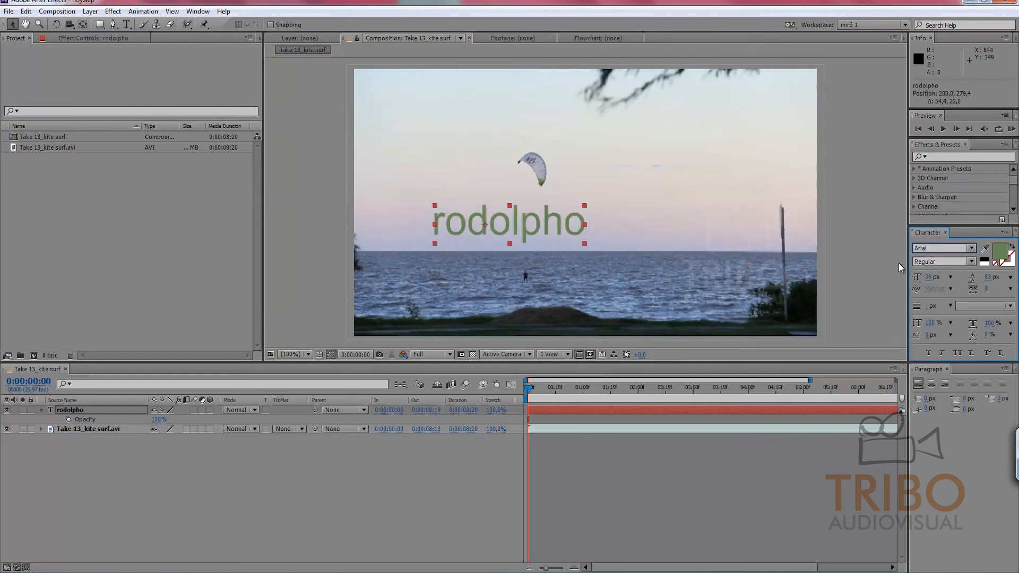
click(954, 262)
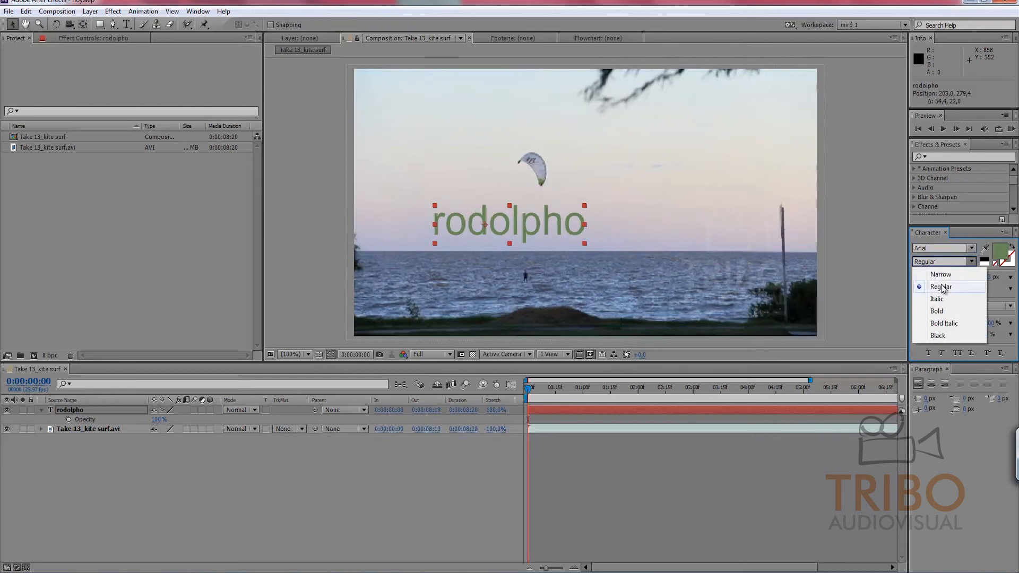
click(940, 297)
click(970, 262)
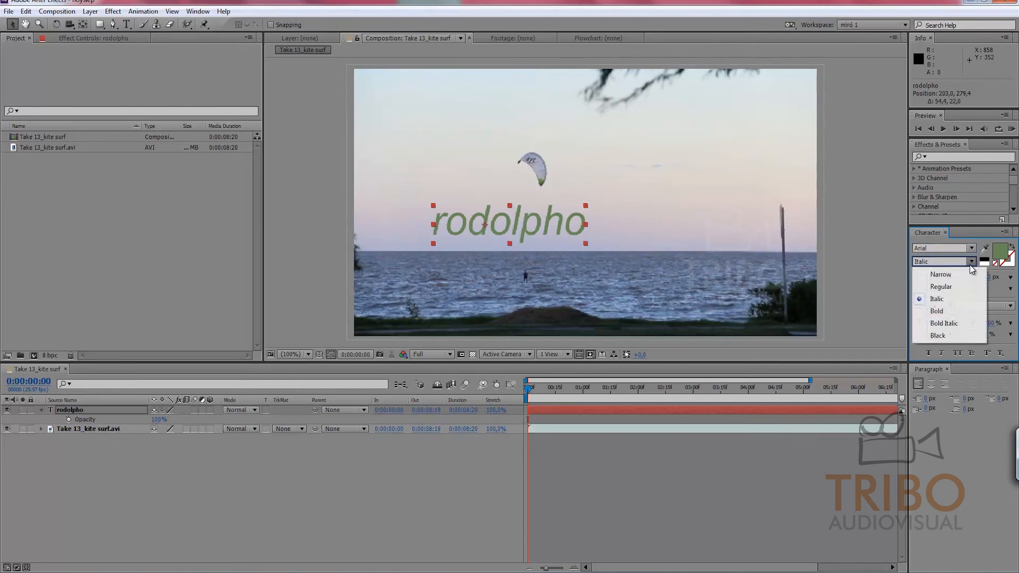
click(941, 310)
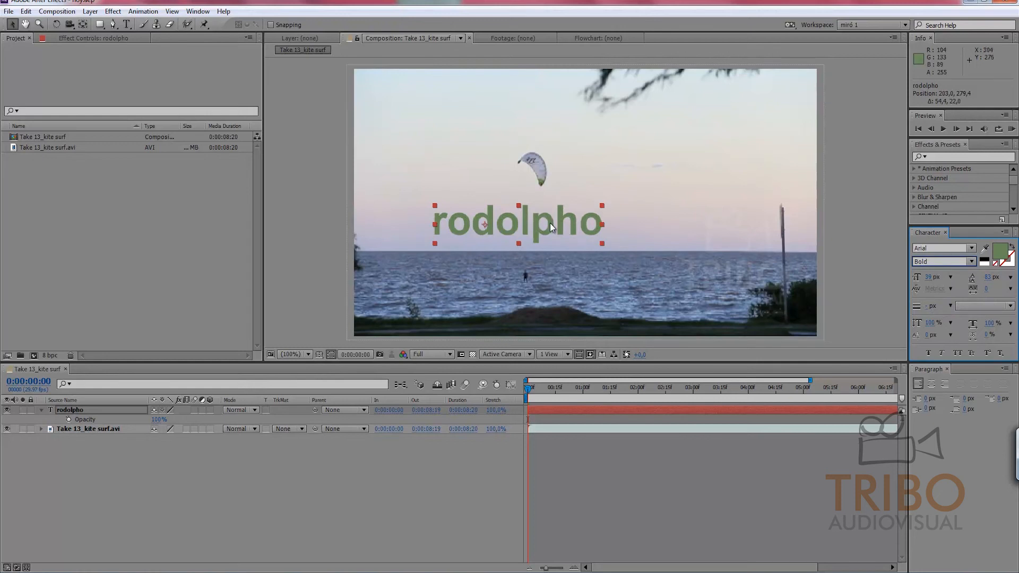
drag(540, 230, 680, 201)
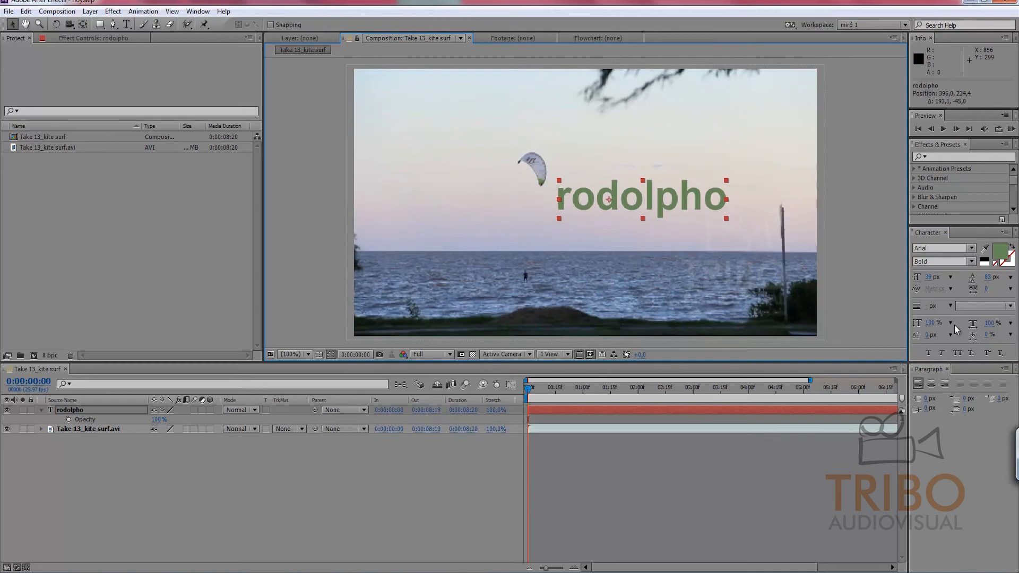
Step: Try Faux Bold and All Caps on the text layer and revert both
click(929, 354)
click(929, 355)
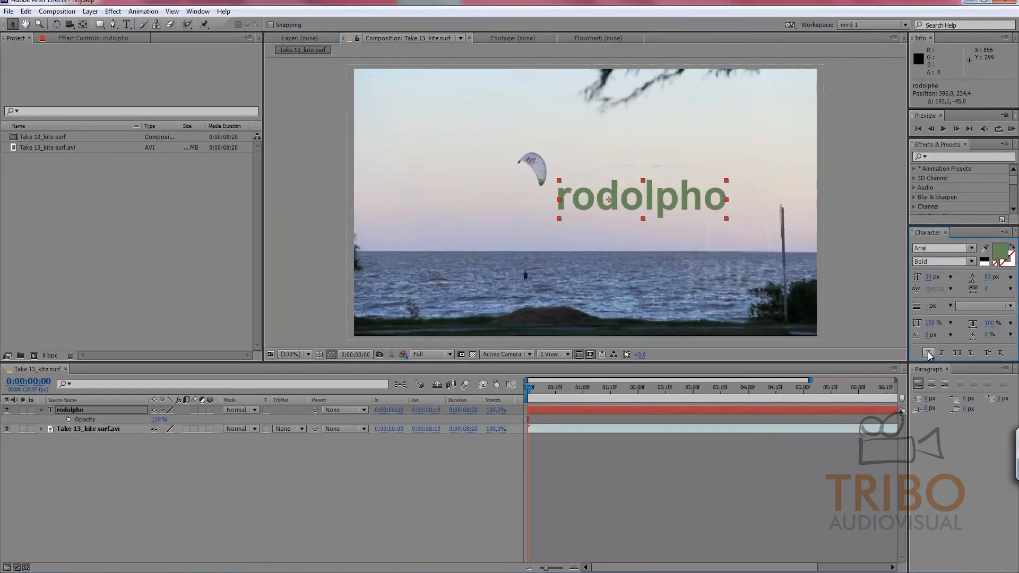
click(958, 353)
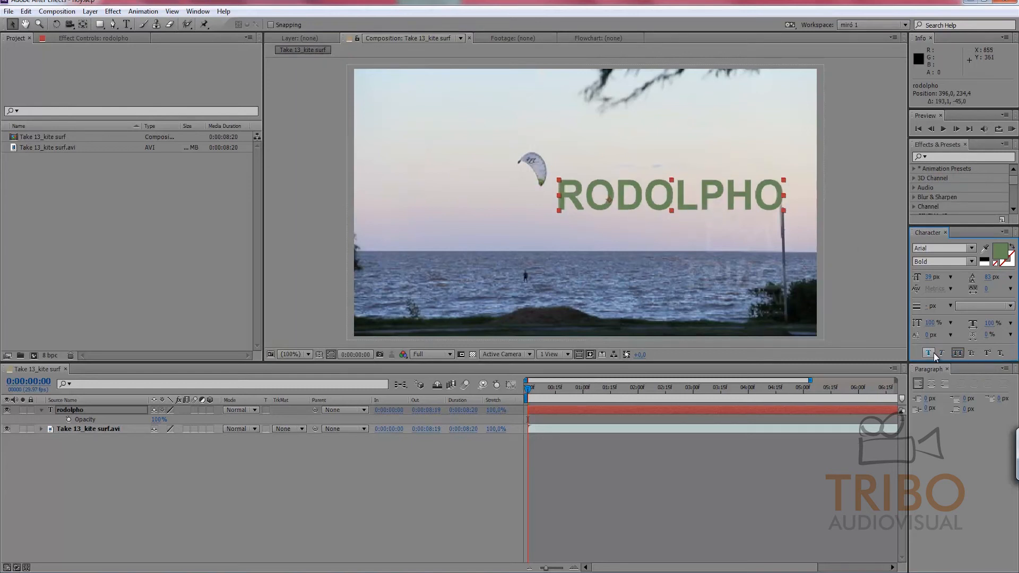
key(ctrl+z)
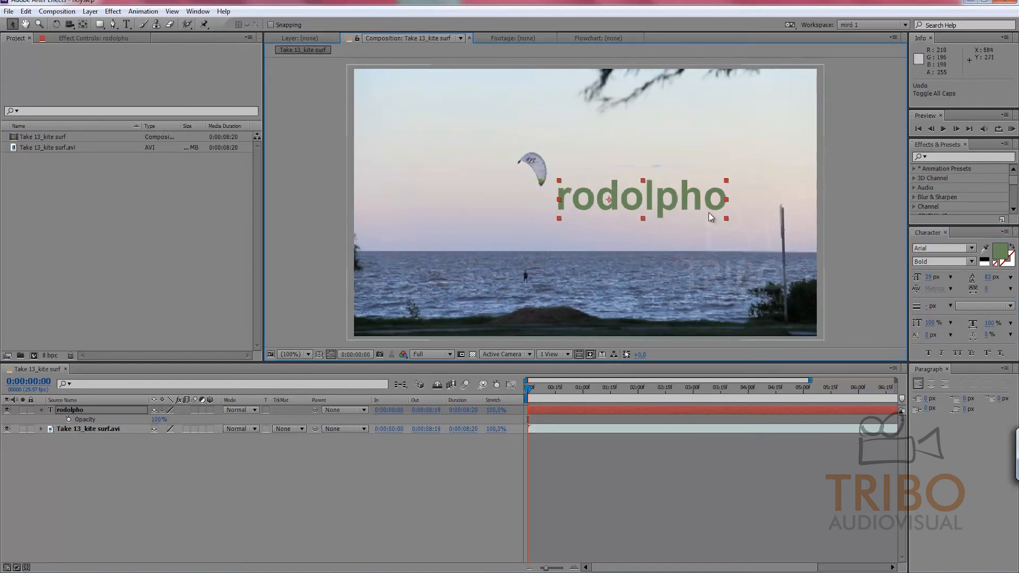
Step: Apply All Caps and Subscript to the text and move the layer to about 455, 171
click(958, 354)
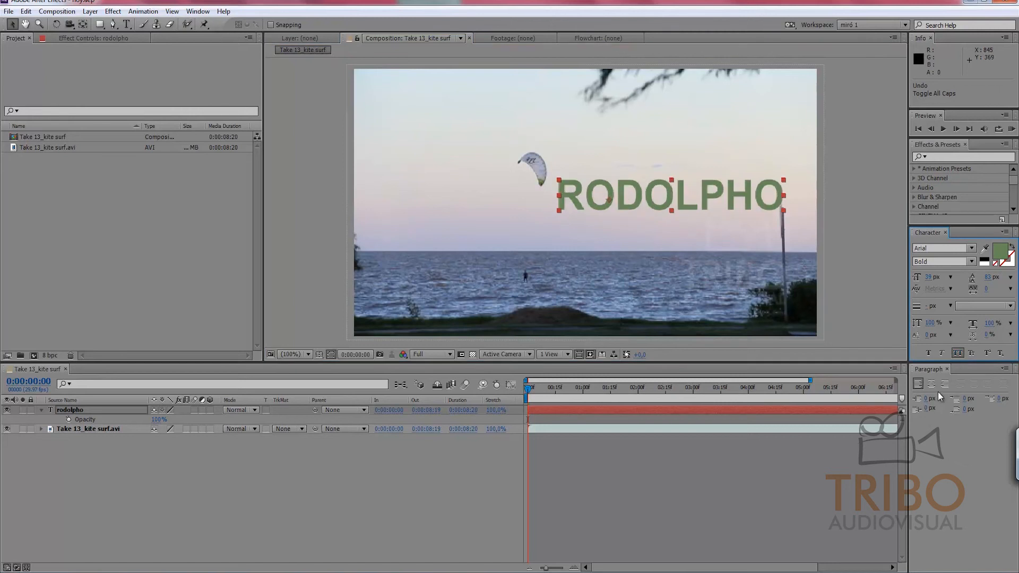
click(958, 352)
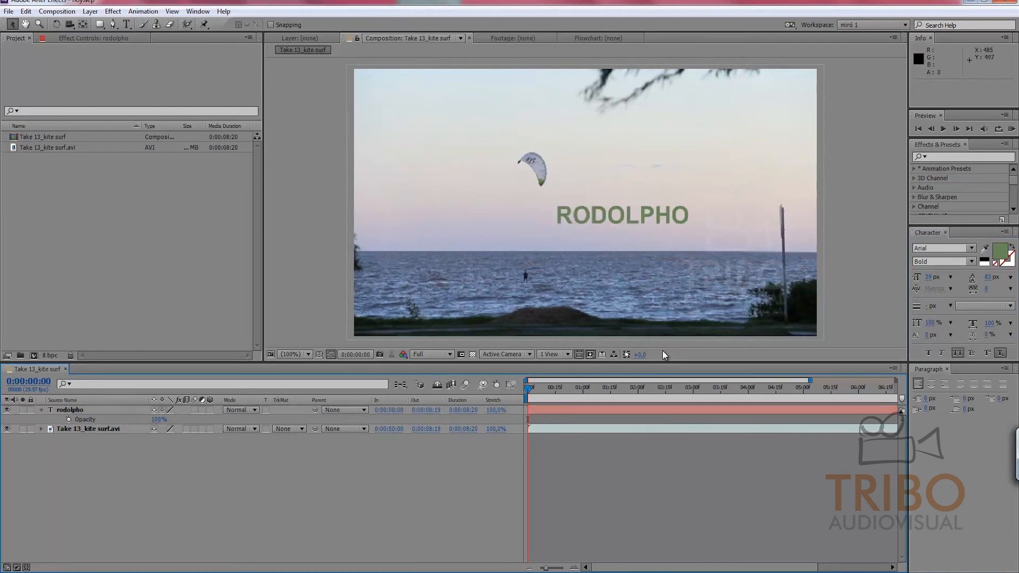
drag(630, 217, 672, 192)
Step: Set the text's fill colour to black, 000000
click(1000, 260)
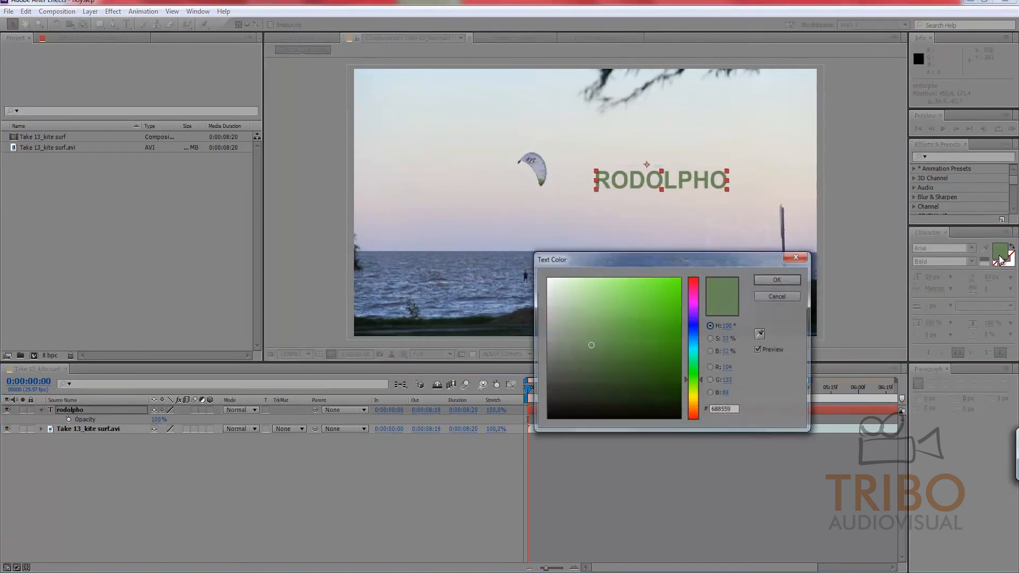
drag(658, 321, 680, 420)
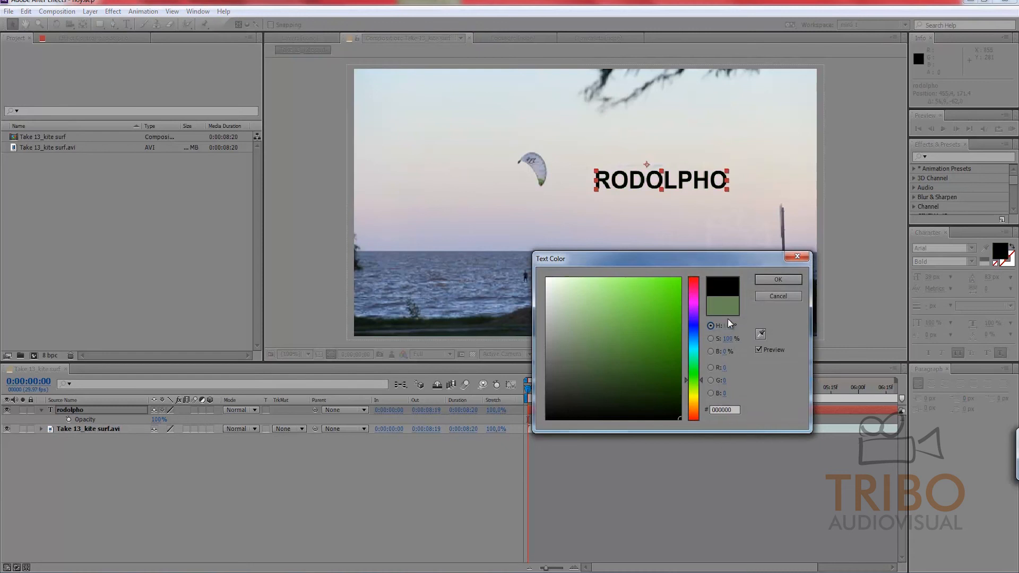
click(769, 280)
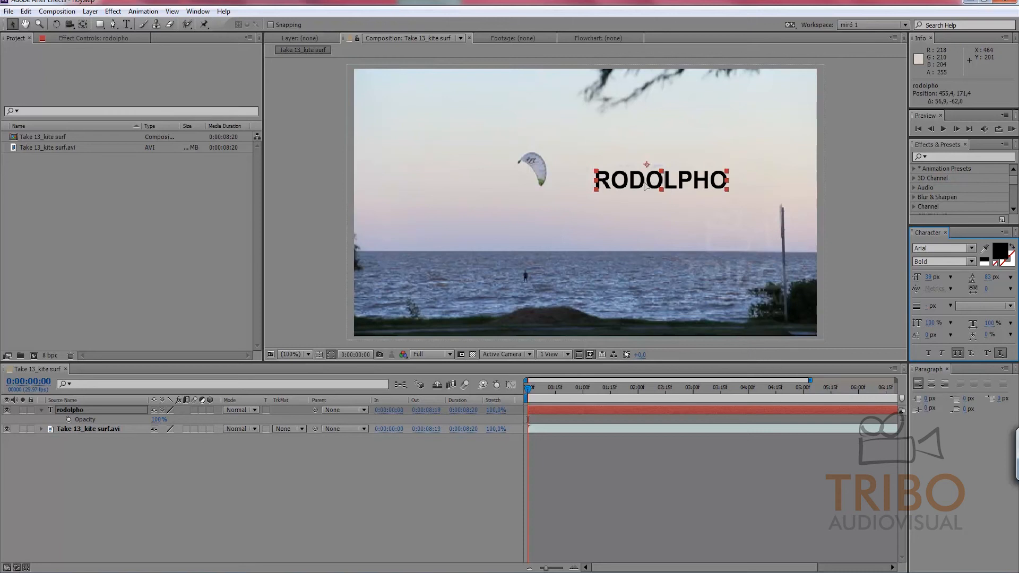
Step: Enlarge the text layer to roughly double its width and move it to about 328, 129 over the sky
drag(652, 183, 547, 218)
drag(620, 206, 709, 173)
drag(620, 232, 645, 174)
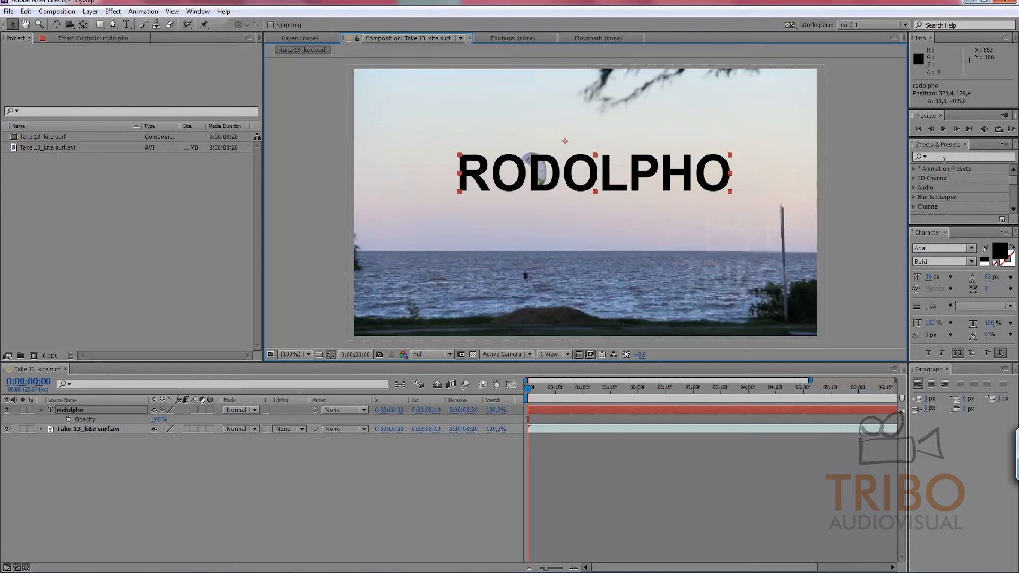
Step: Search the effects for "drop" and apply Drop Shadow to the text layer
key(ctrl+5)
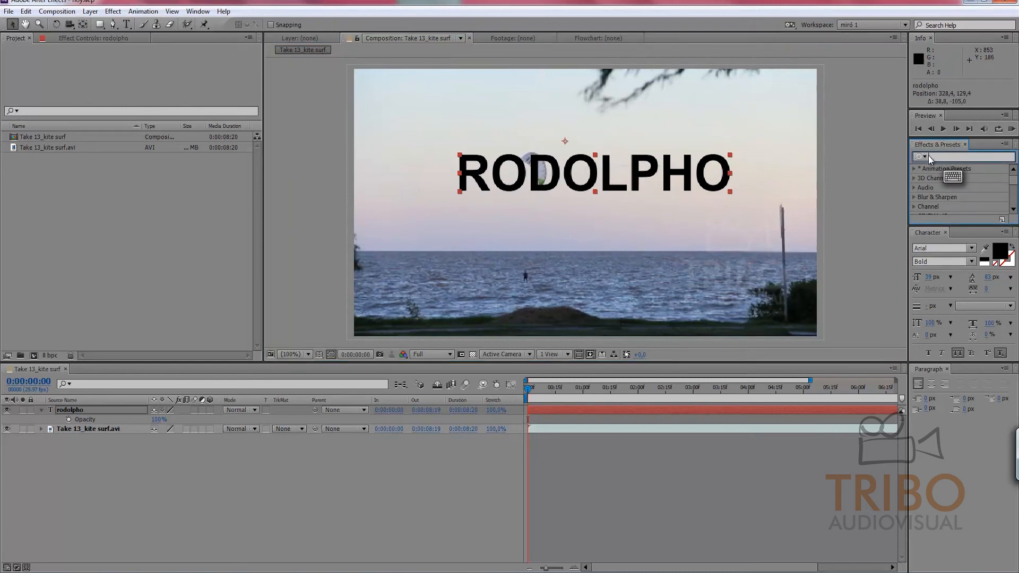
text(drop)
drag(963, 224, 688, 185)
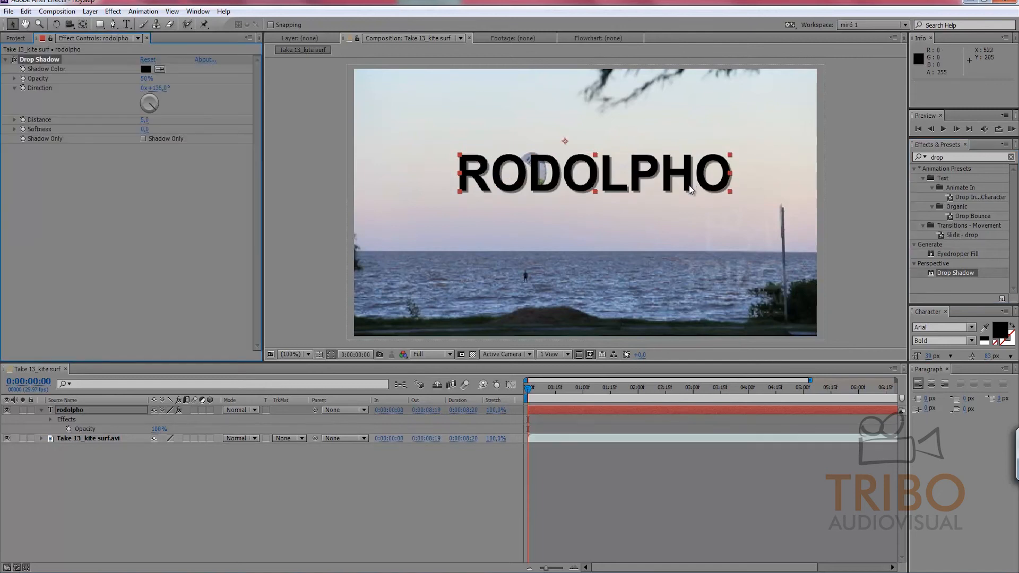
Step: Set the text's fill colour to yellow, FFFC00, and move the layer to about 266, 55 above the kite
click(1003, 331)
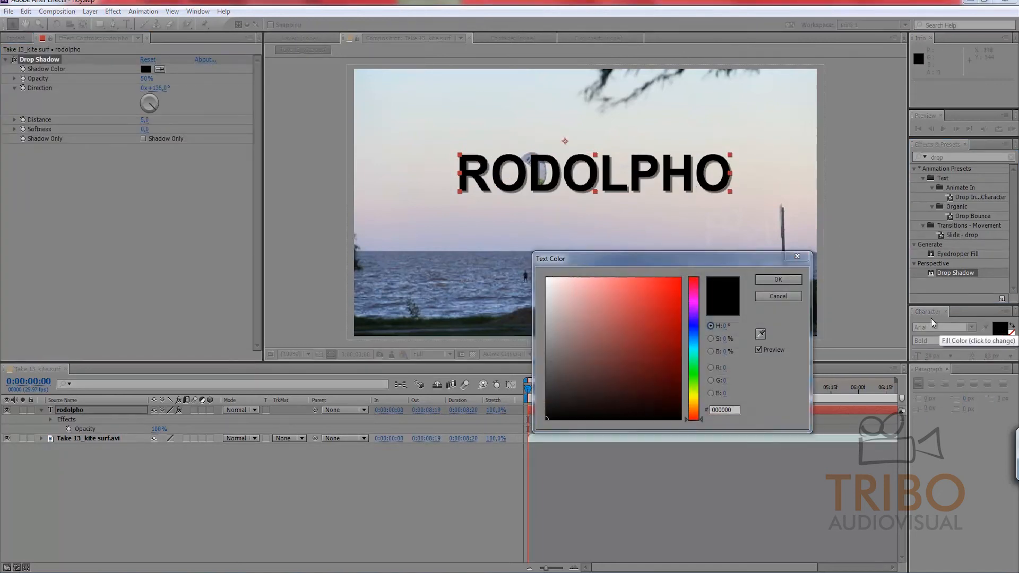
click(695, 393)
drag(669, 320, 723, 264)
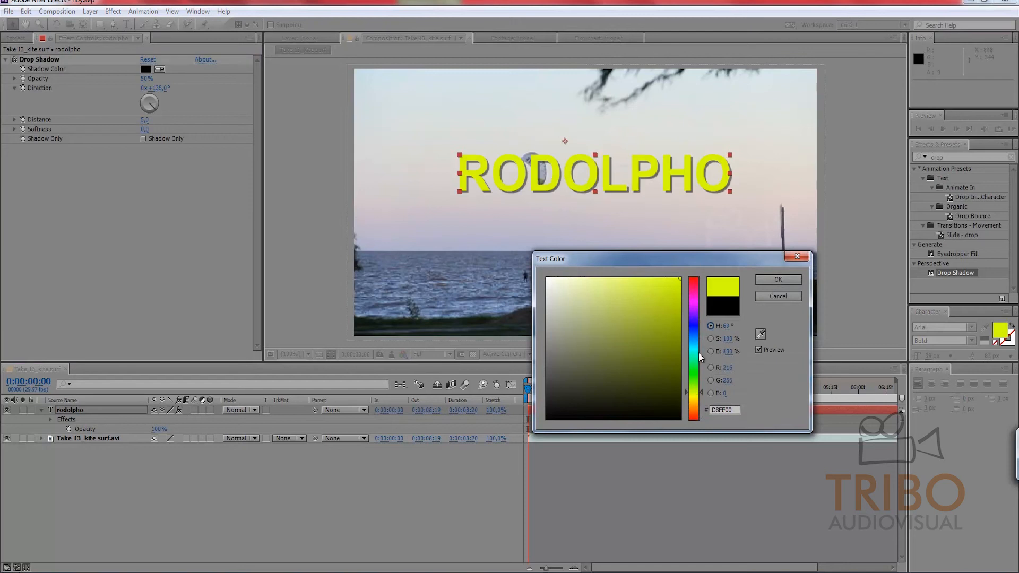
drag(695, 402, 693, 396)
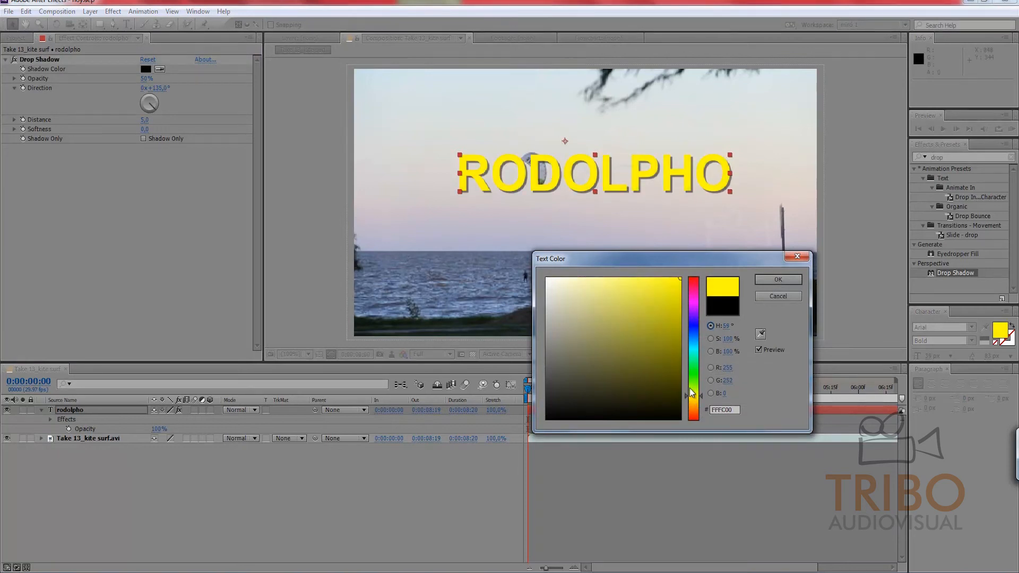
click(764, 280)
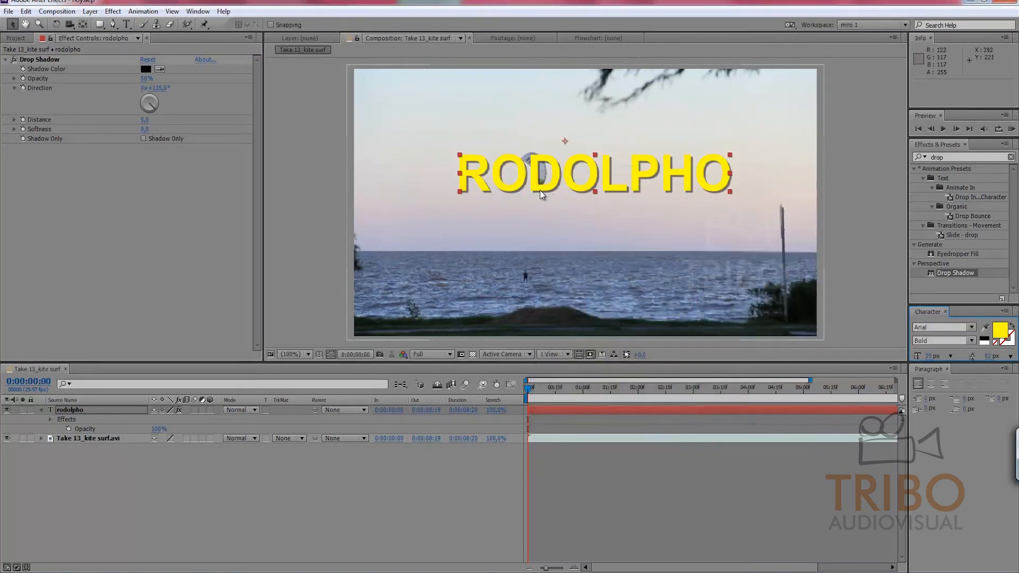
drag(536, 183, 496, 142)
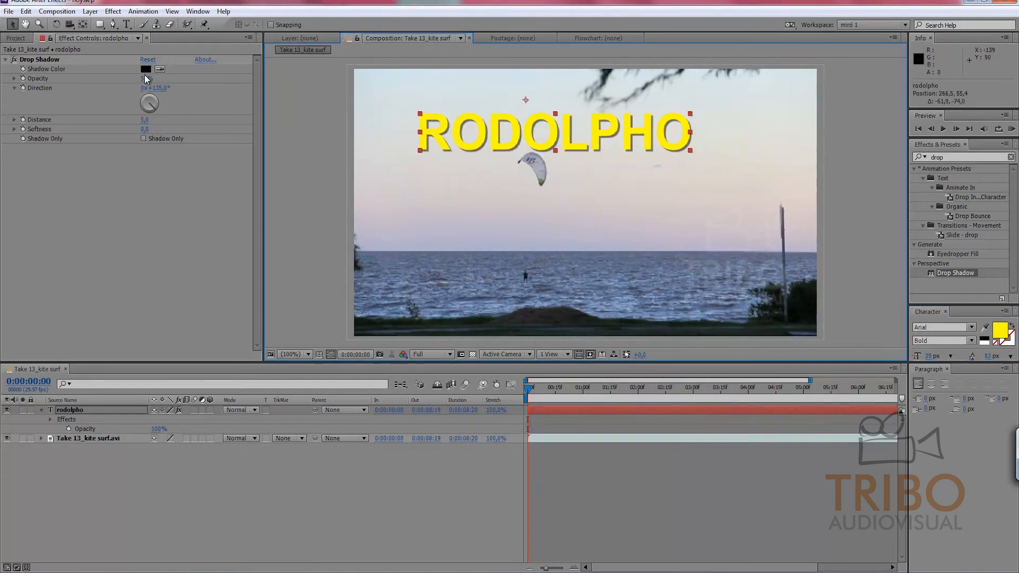
Step: Compare the text with Drop Shadow off and on, and set the shadow's opacity to 93%, direction to 81°, softness to 20 and a larger distance
click(14, 61)
click(15, 61)
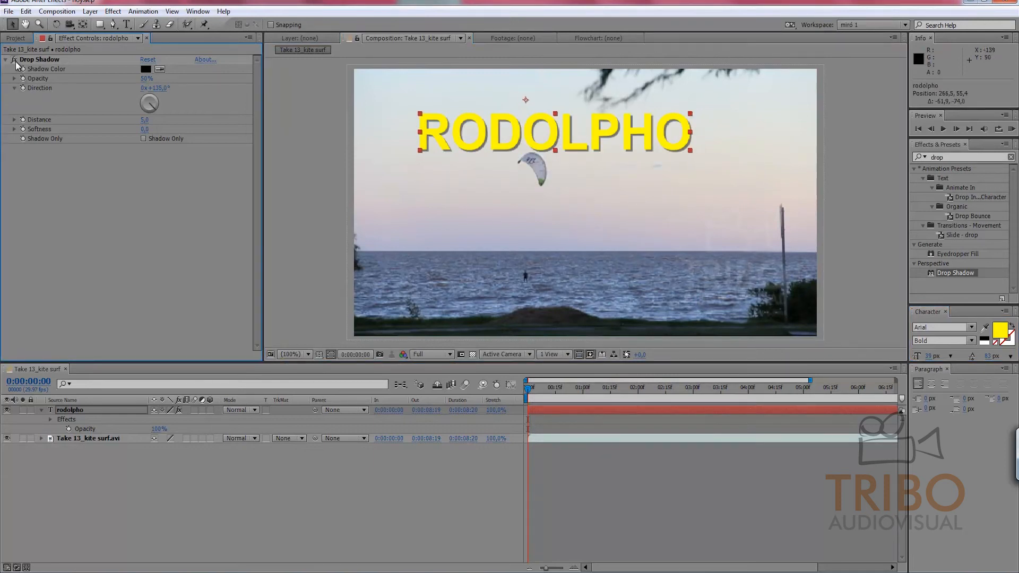
click(14, 62)
click(14, 63)
drag(144, 79, 171, 80)
drag(254, 81, 152, 127)
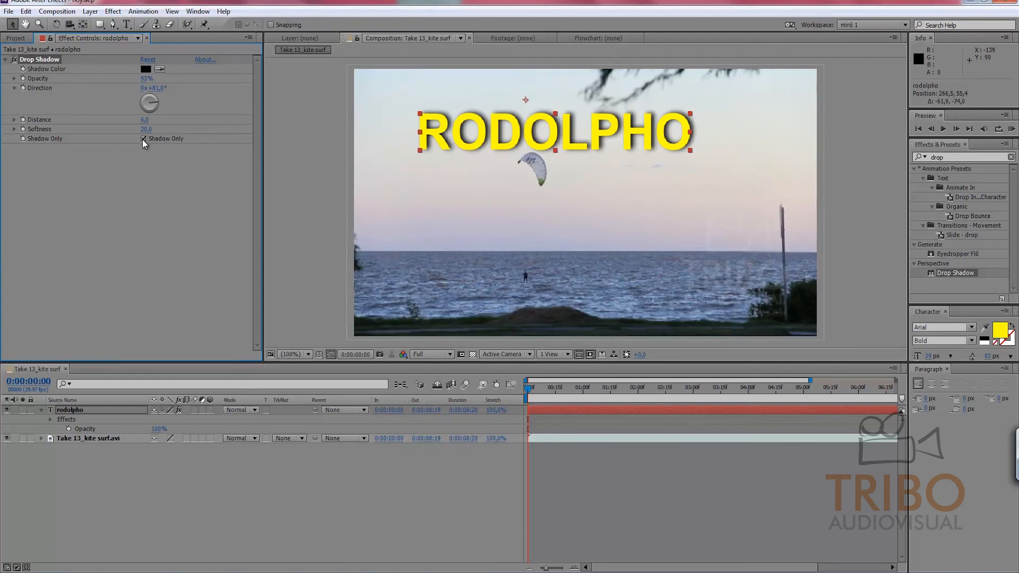
Step: Try Shadow Only with the shadow opacity at 45%, turn it off, and delete the Drop Shadow effect from the text layer
click(144, 139)
drag(143, 79, 59, 94)
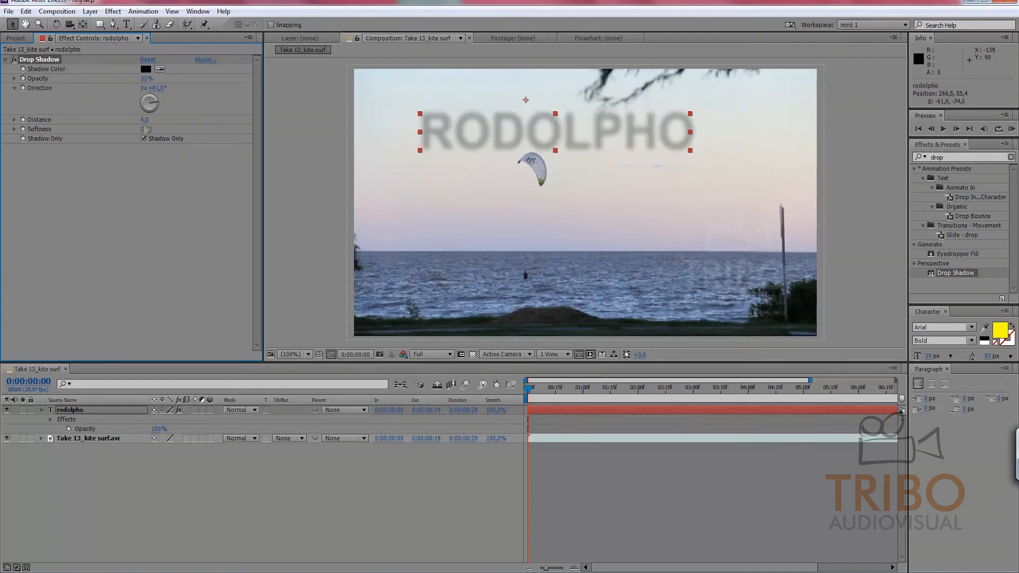
drag(145, 78, 165, 84)
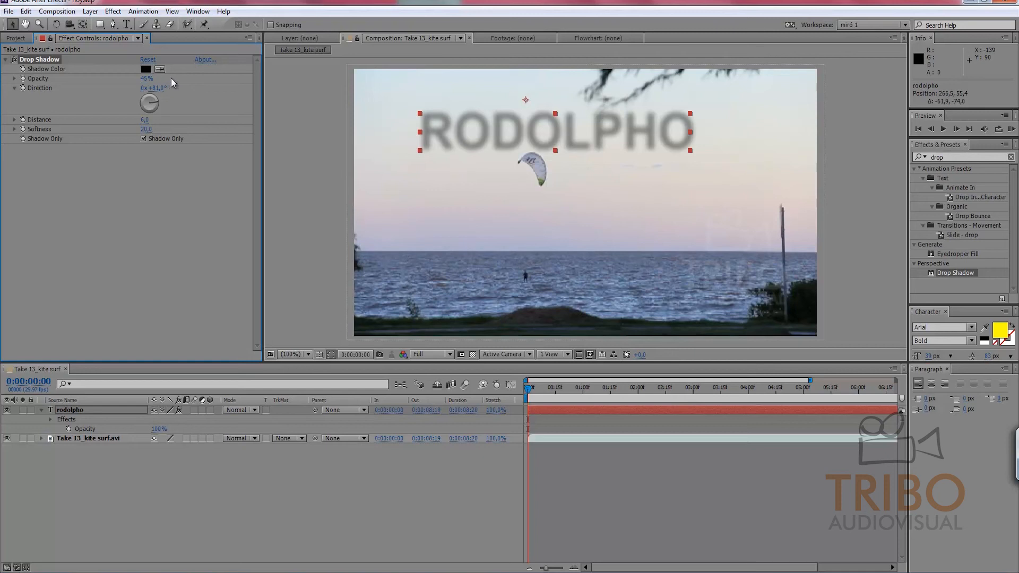
click(143, 138)
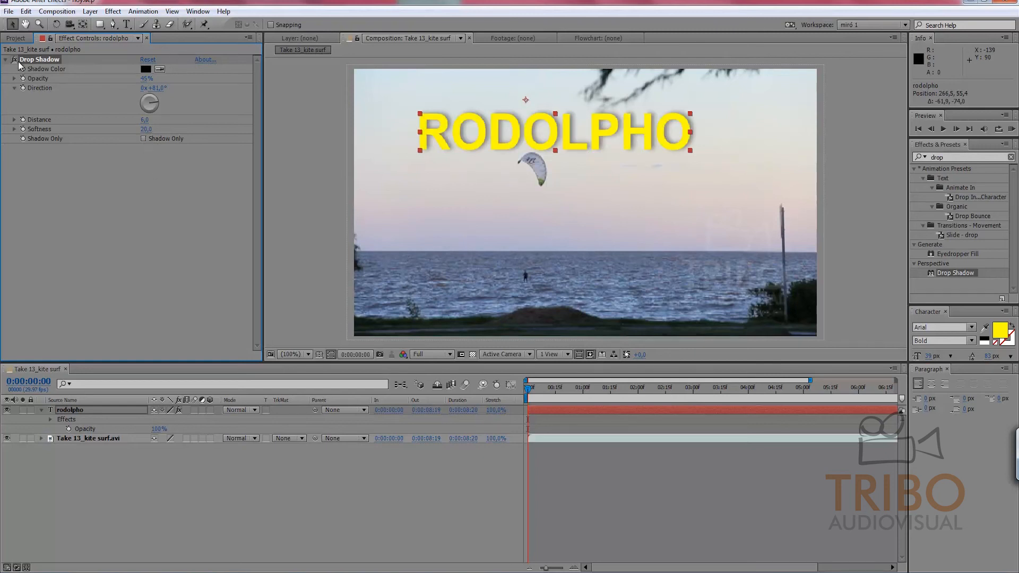
key(Delete)
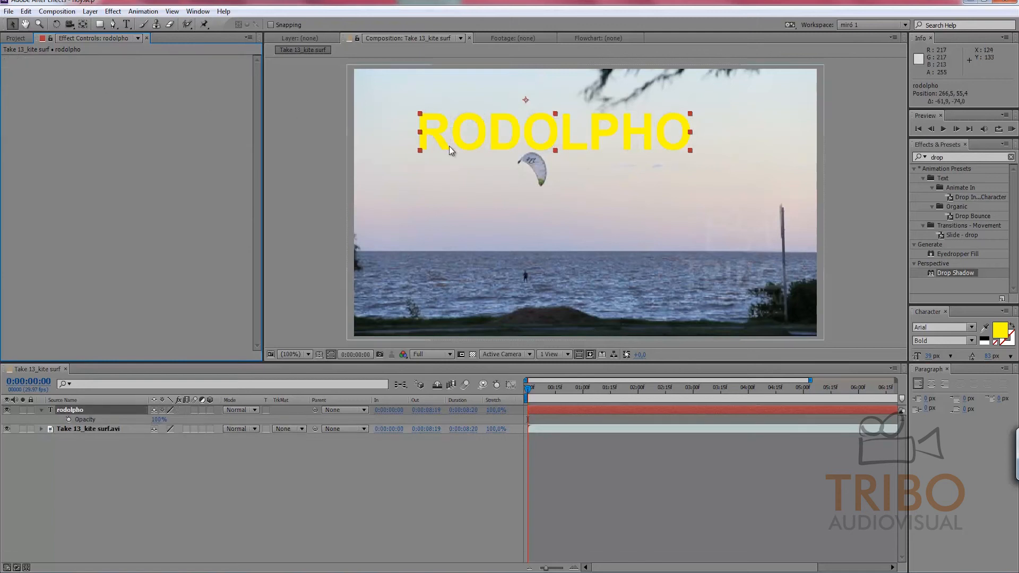
Step: Move the text layer to about 310, 171 and set its fill colour to near-black
drag(586, 142, 608, 205)
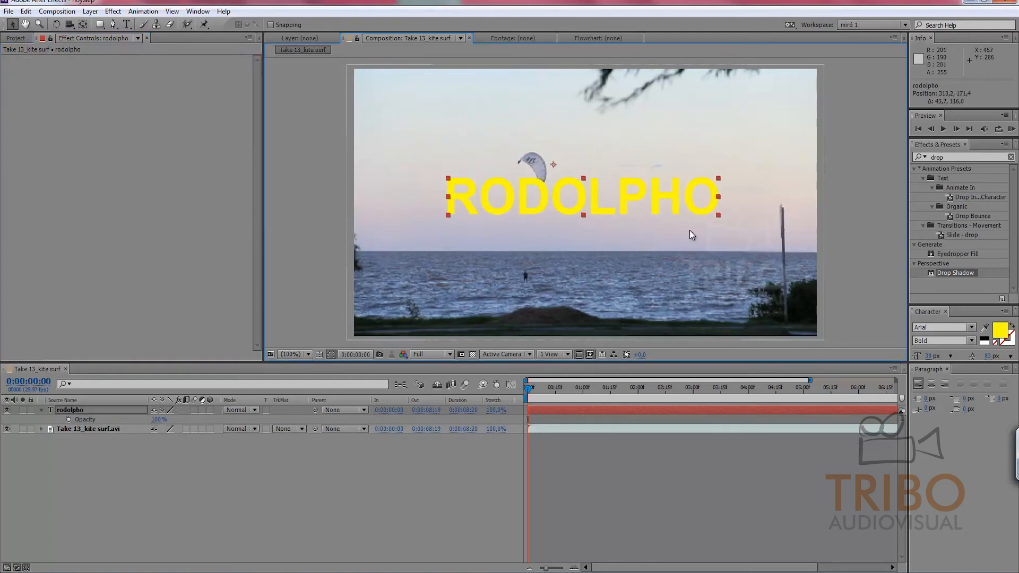
click(997, 330)
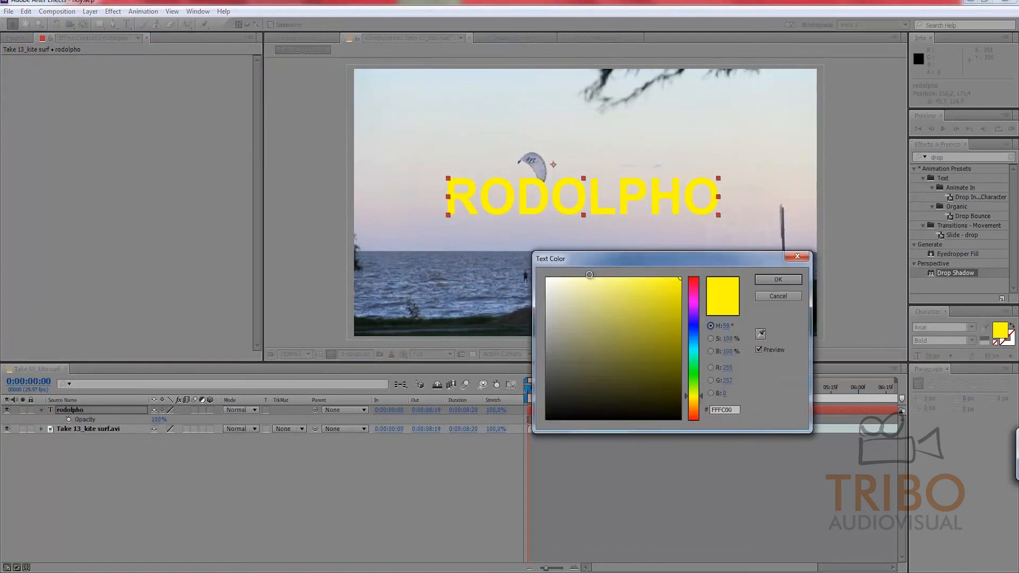
drag(670, 381, 695, 414)
click(778, 278)
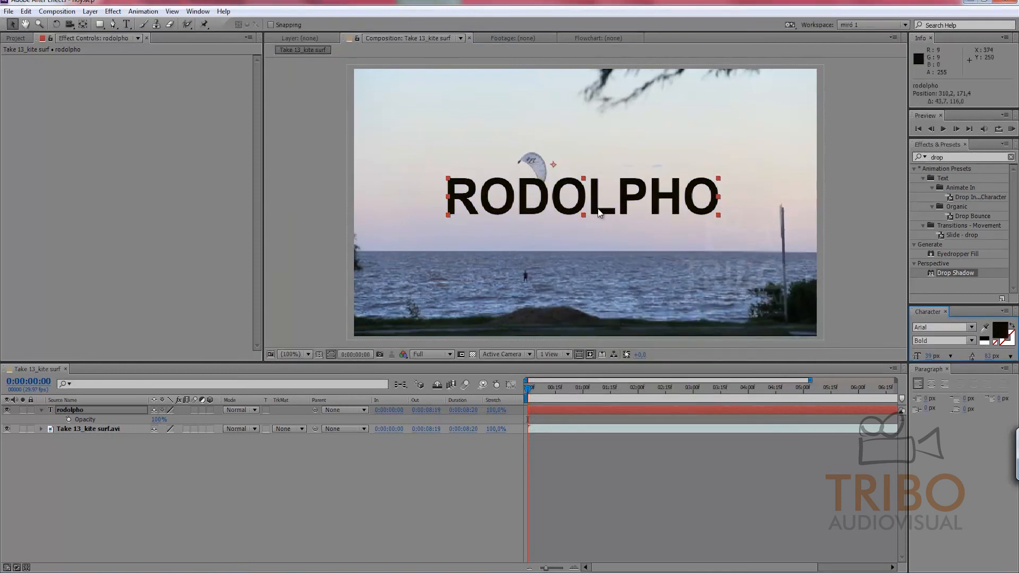
Step: Scale the text layer down to about 213% and move it to about 433, 148, beside the kite
drag(718, 214, 643, 192)
drag(575, 185, 655, 170)
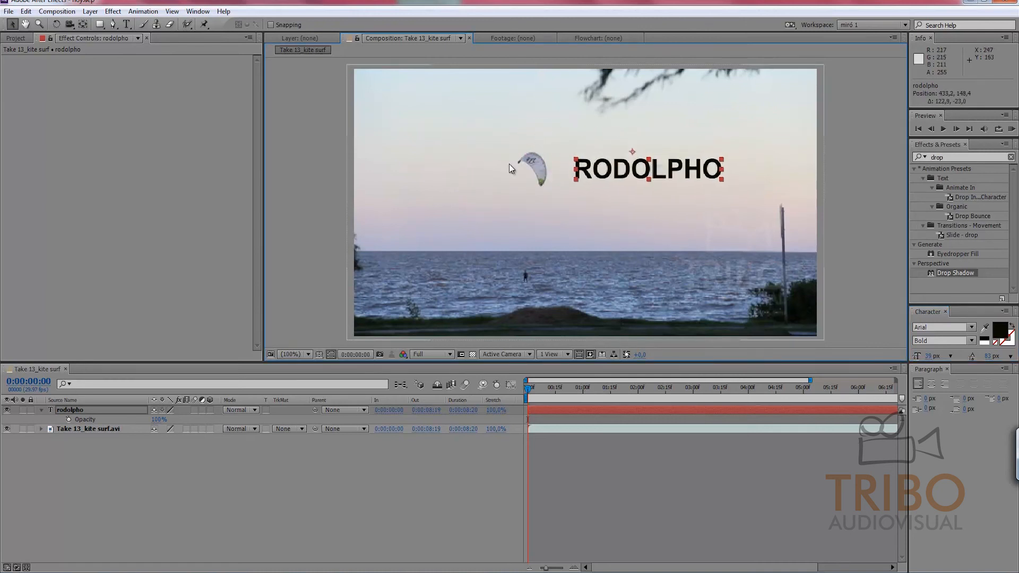
Step: Animate the text layer's Position from a keyframe at 0:00:00:00 to about 207, 148 at 0:00:02:28, and preview the work area up to there
click(80, 410)
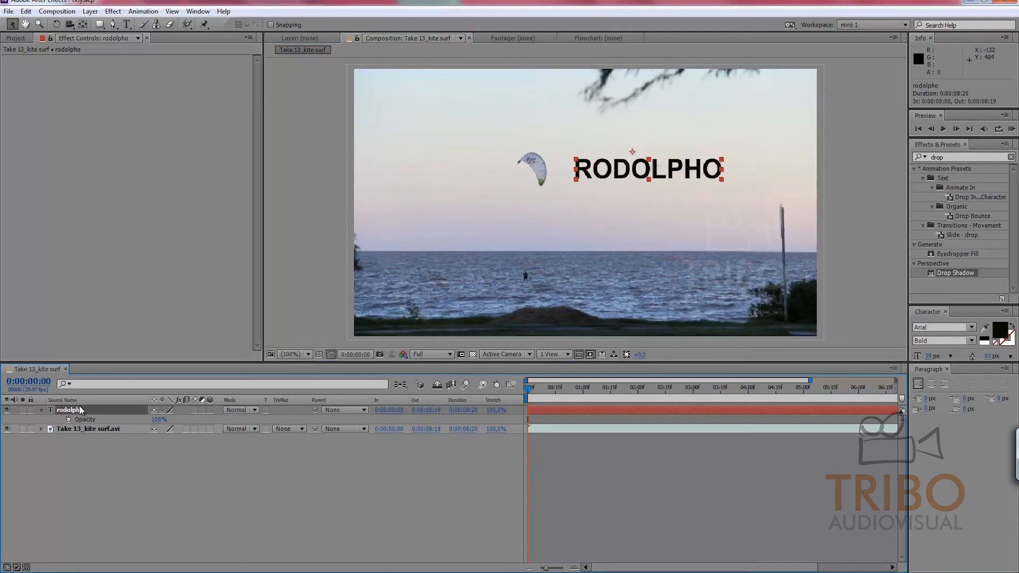
key(p)
click(69, 419)
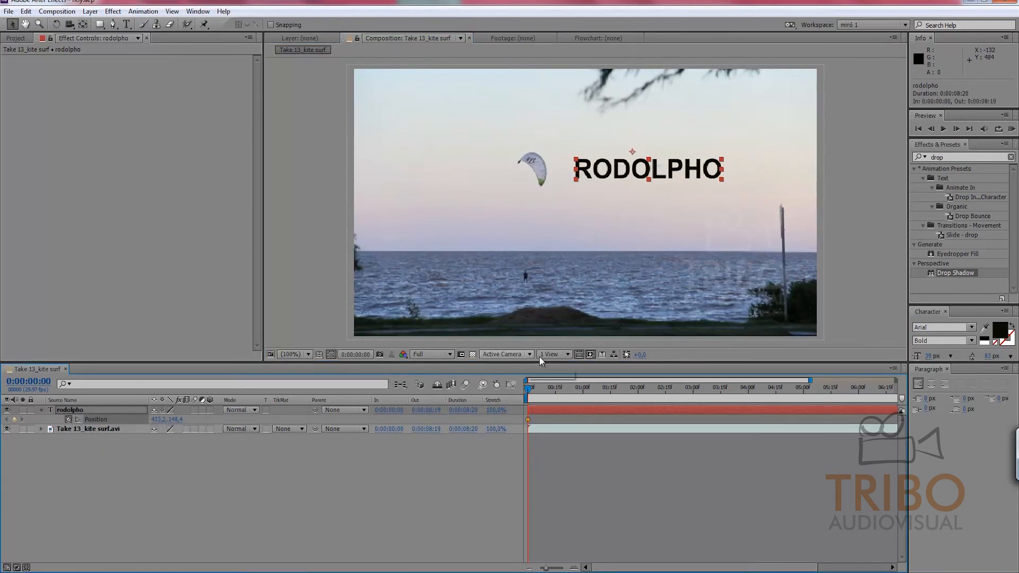
drag(538, 392, 689, 390)
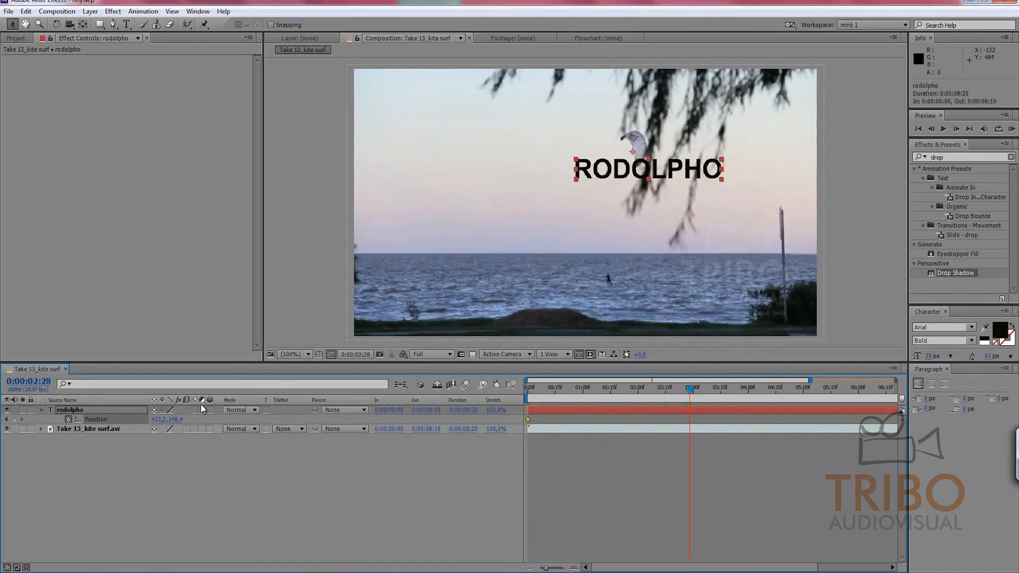
drag(158, 419, 43, 427)
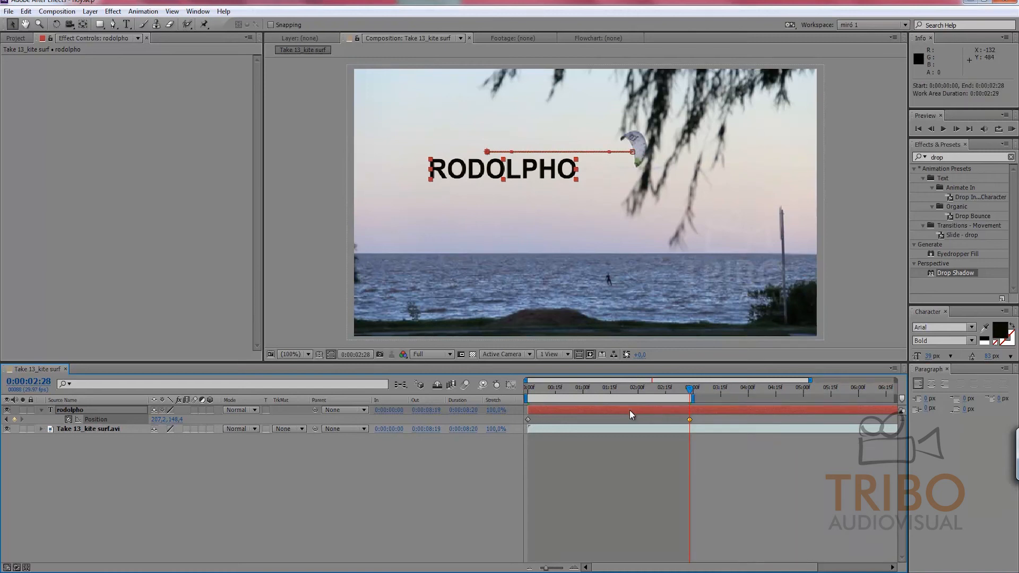
key(KP_0)
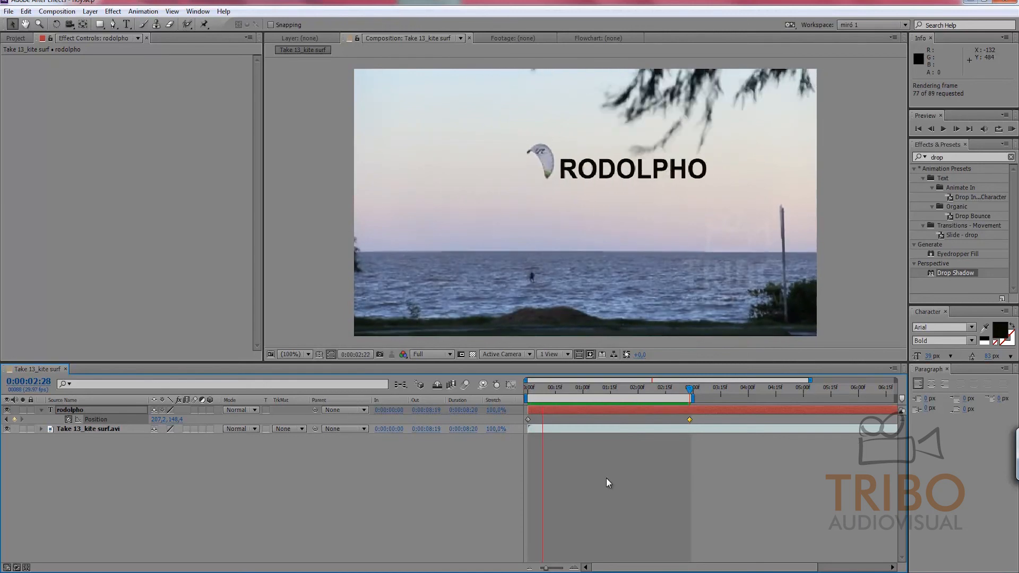
Step: Animate the text layer's Scale from a keyframe at 0:00:00:00 to about 395% at 0:00:02:28, and preview the combined animation
drag(593, 391, 498, 386)
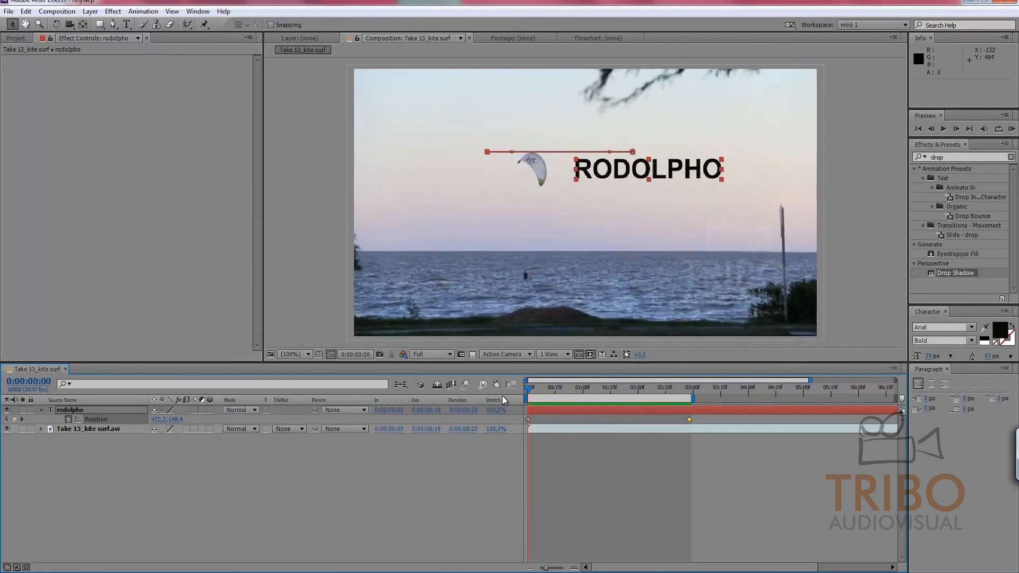
key(shift+s)
click(68, 429)
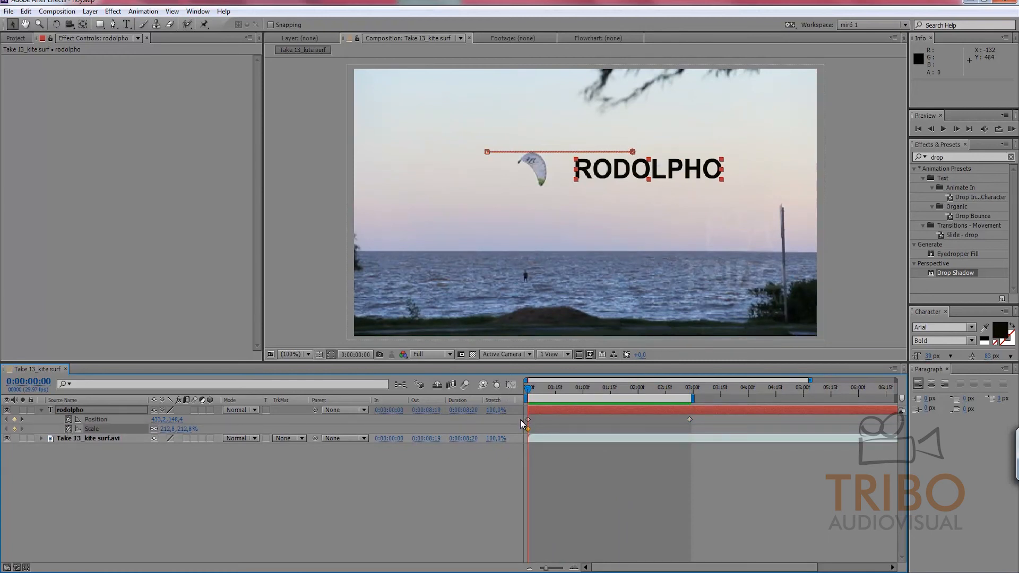
key(k)
key(j)
key(k)
key(j)
key(k)
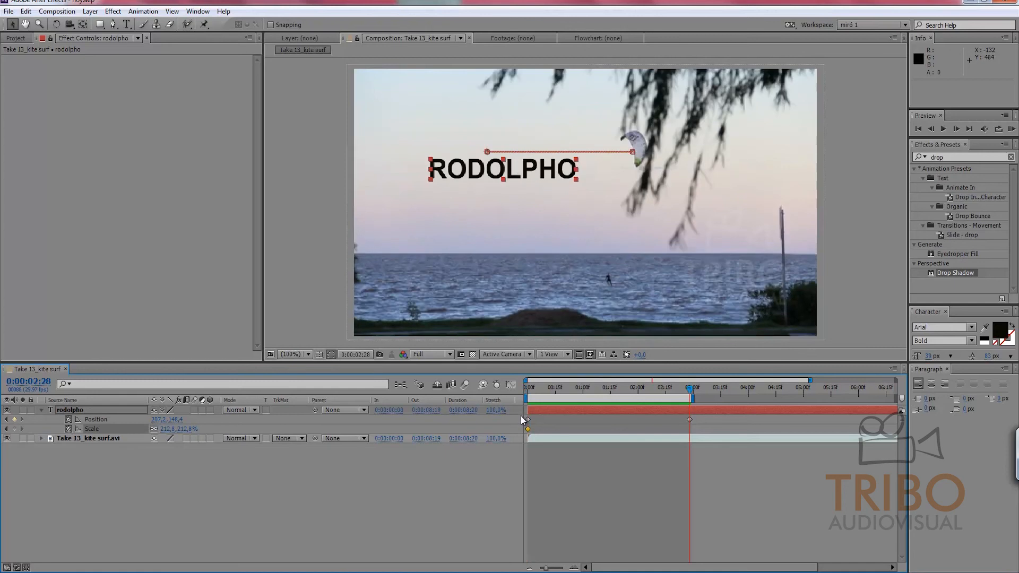
drag(180, 429, 275, 426)
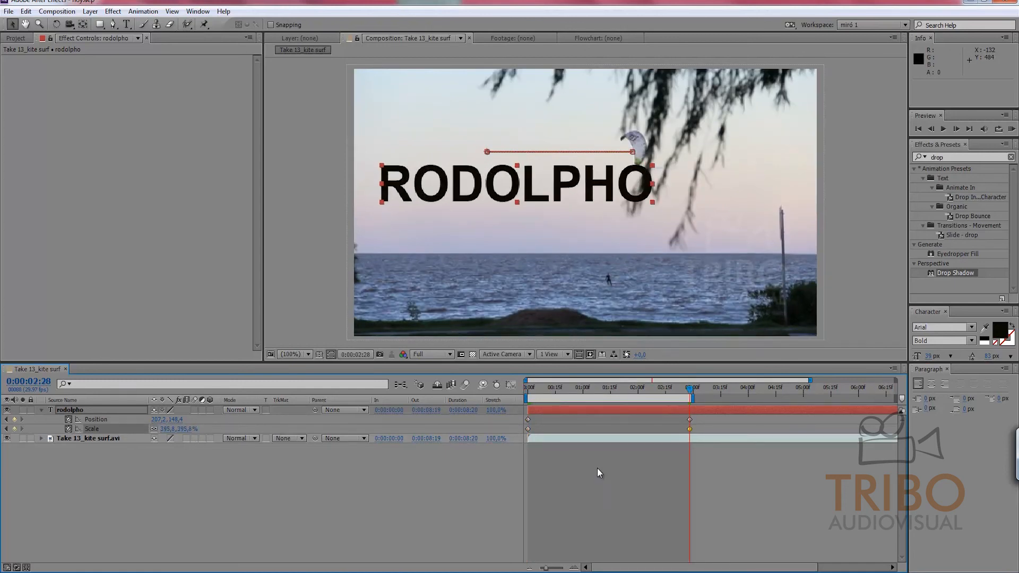
key(KP_0)
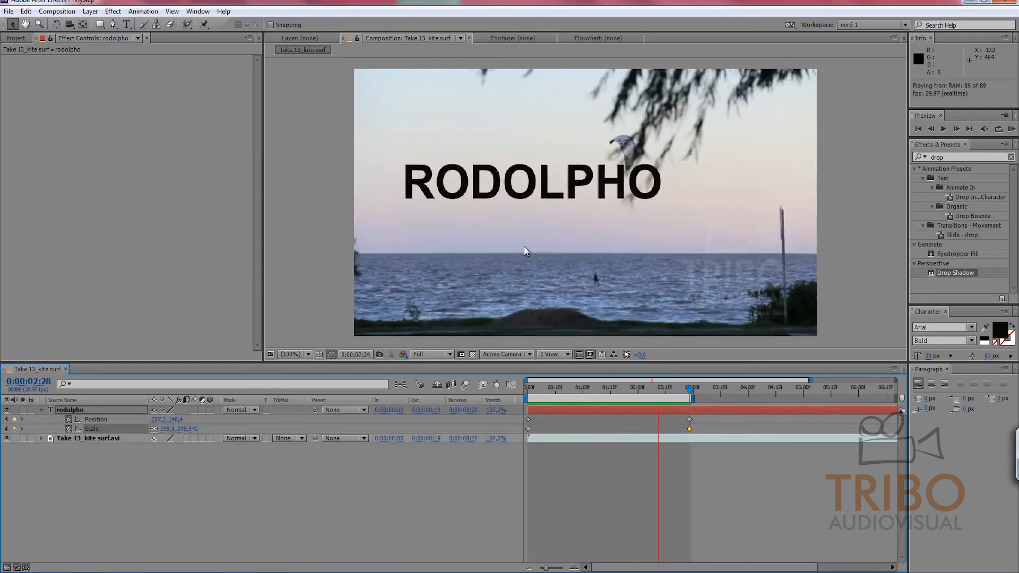
key(space)
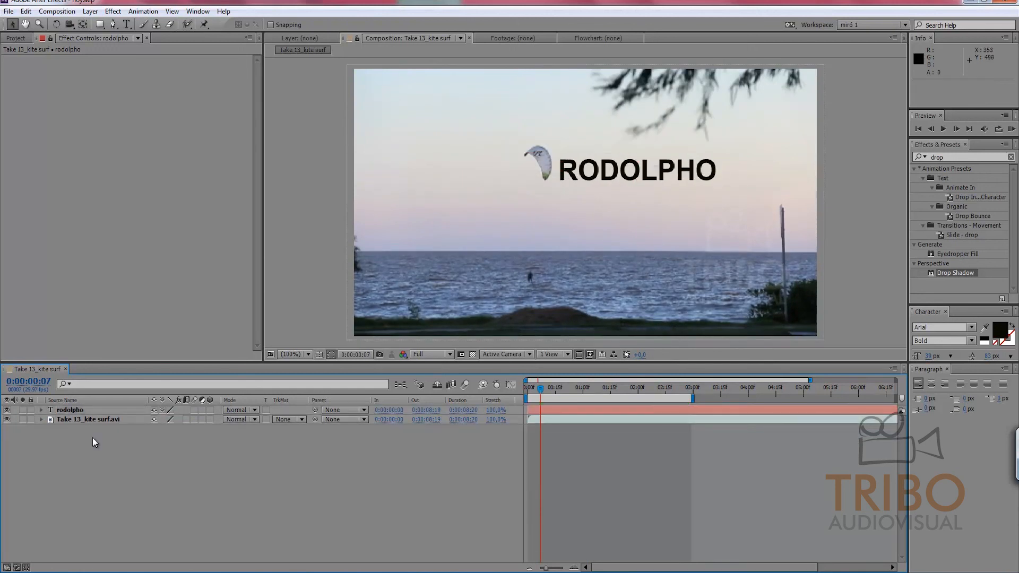
Step: Try to browse the animation presets for the text layer
click(86, 411)
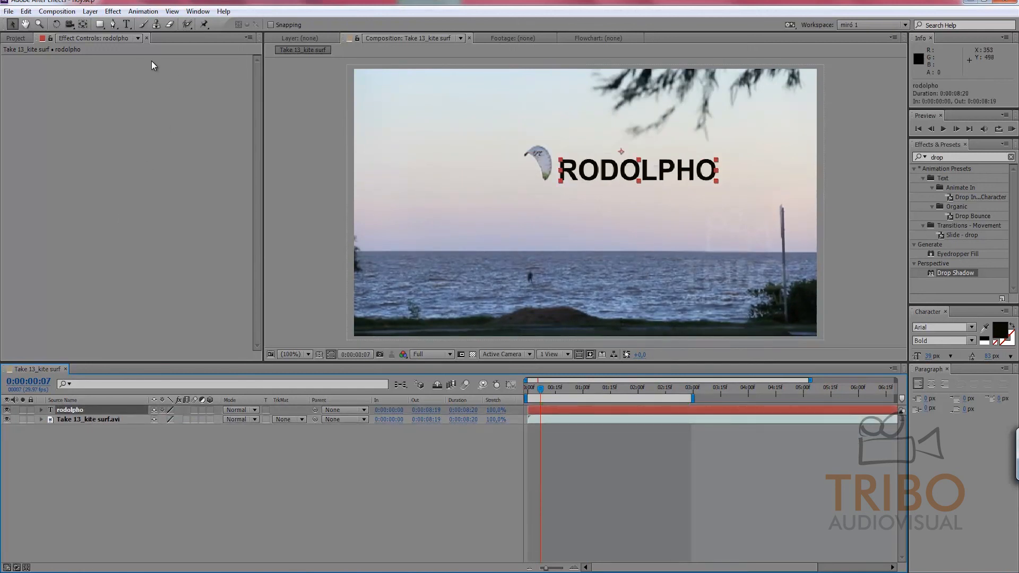
click(171, 12)
mouse_move(155, 12)
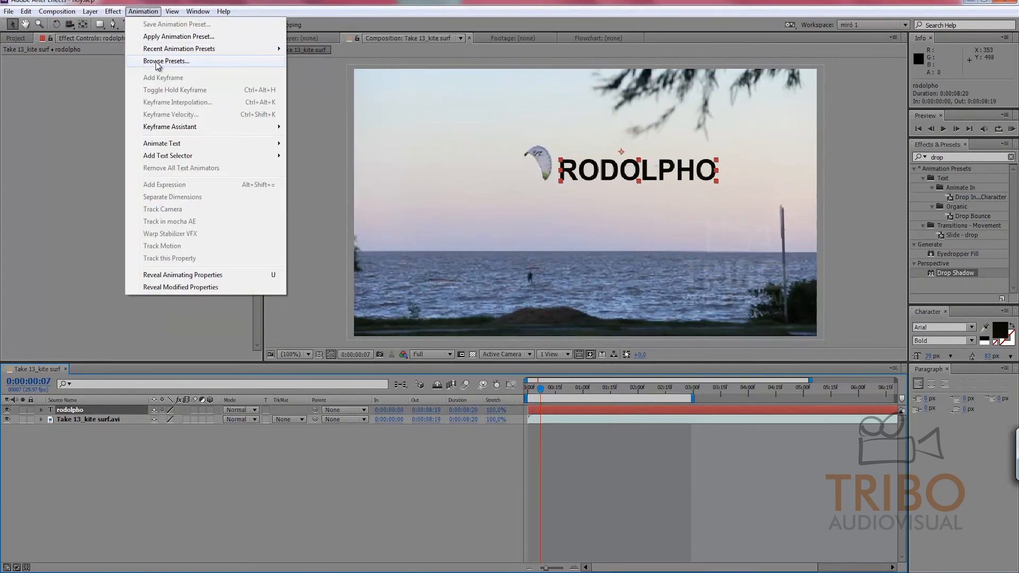
click(176, 61)
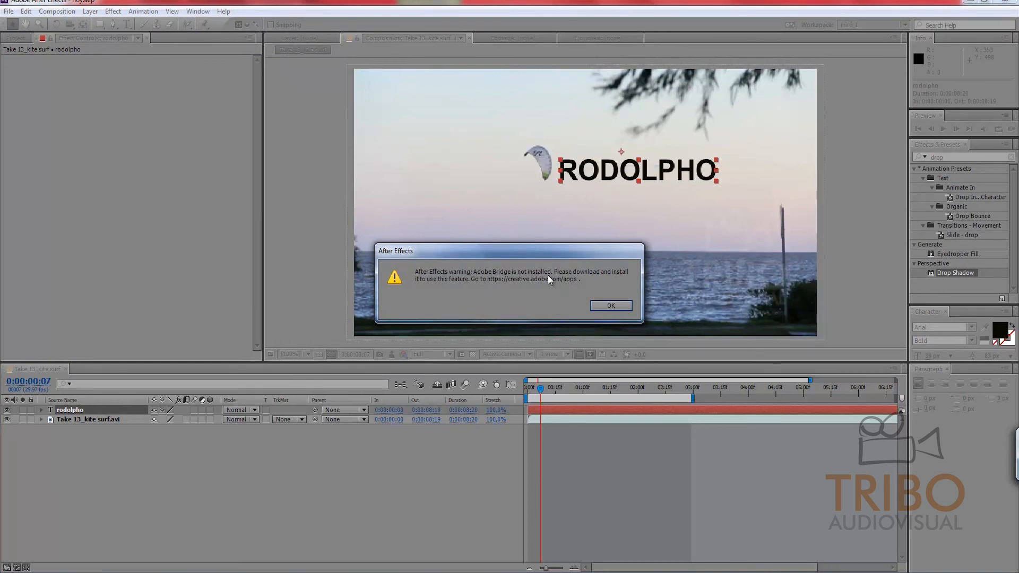
click(611, 305)
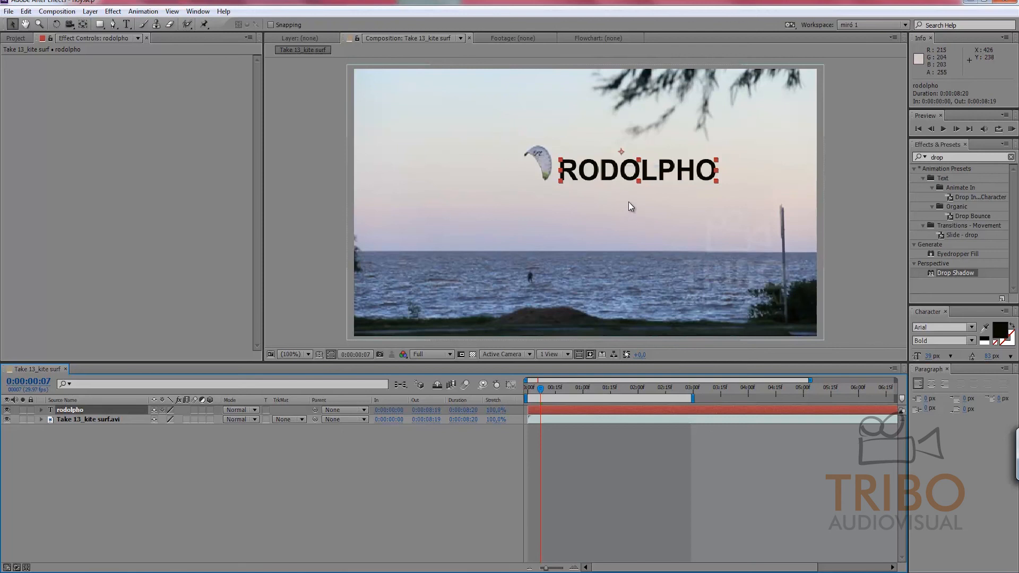
Step: Move the text layer to about 367, 203 at 0:00:00:07, below the kite, and deselect it
drag(625, 175, 599, 205)
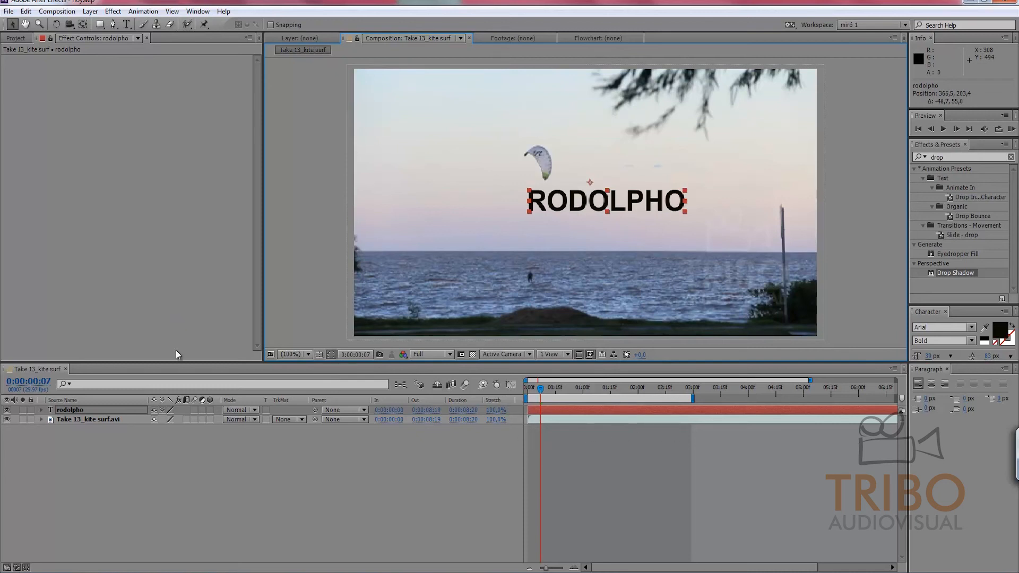
click(175, 461)
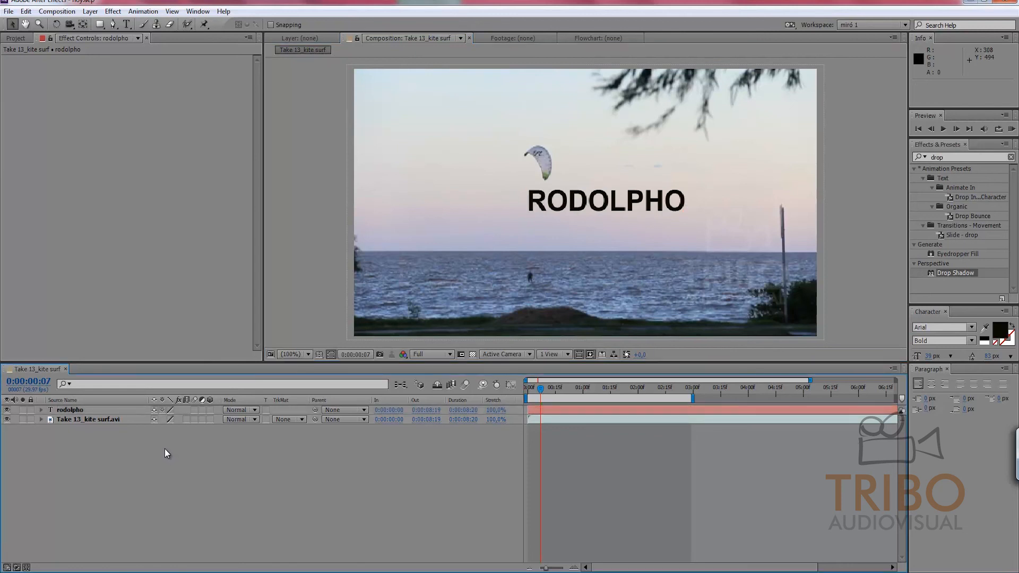
Step: Search the effects for "gau", apply Gaussian Blur to the text layer, and show the effect in the timeline
click(950, 157)
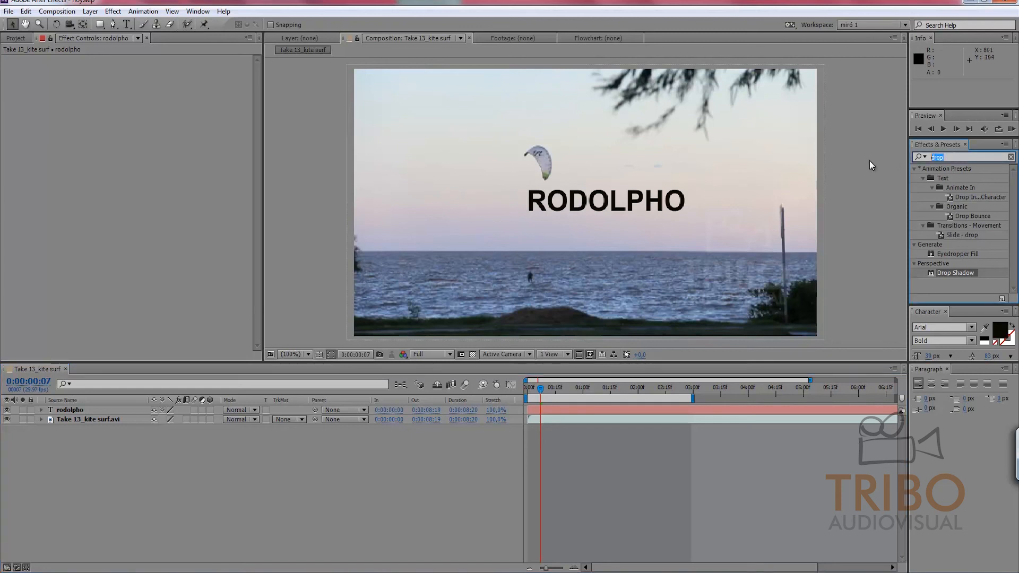
text(gsau)
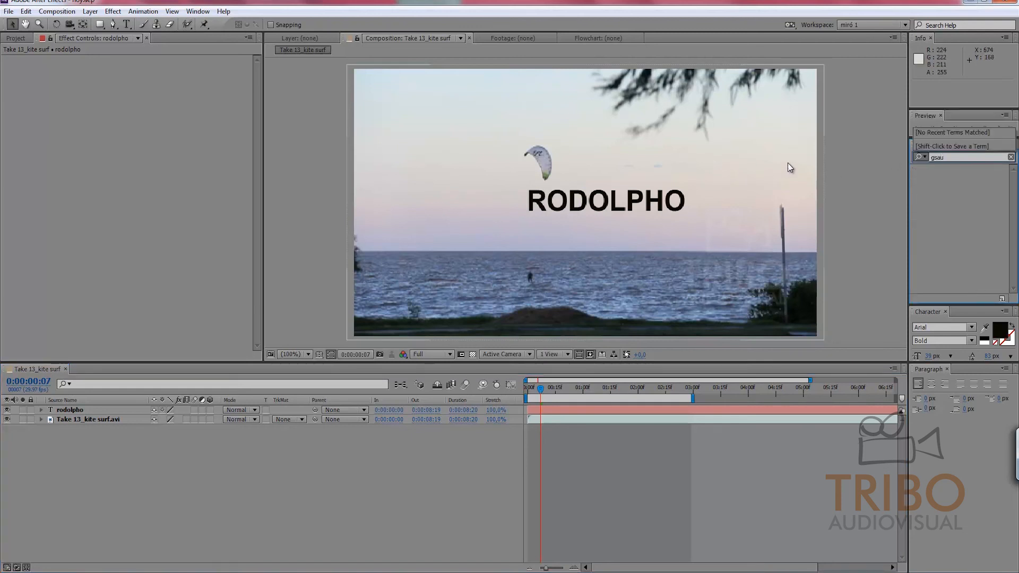
key(BackSpace)
key(BackSpace)
key(BackSpace)
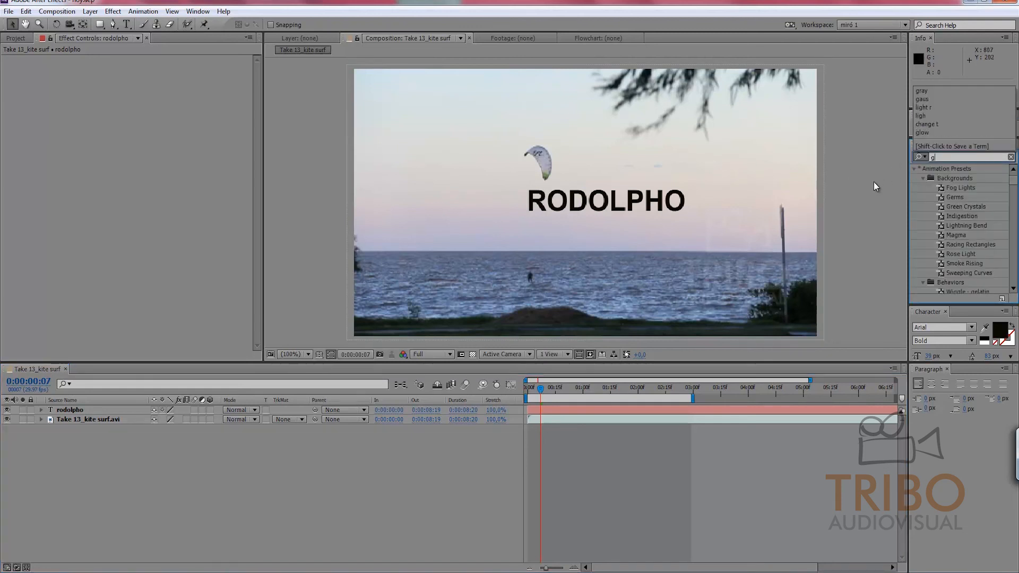
text(au)
drag(950, 180, 547, 409)
key(e)
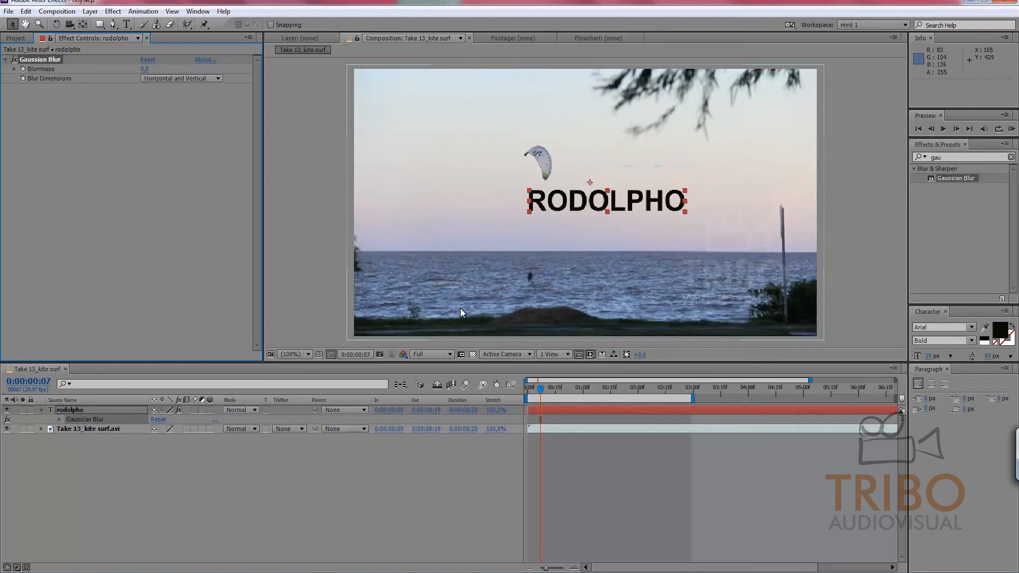
Step: Keyframe the blur's Blurriness and Blur Dimensions at 0:00:00:07, then place a second Blurriness keyframe of 21 at 0:00:01:20
click(59, 419)
click(78, 428)
click(78, 438)
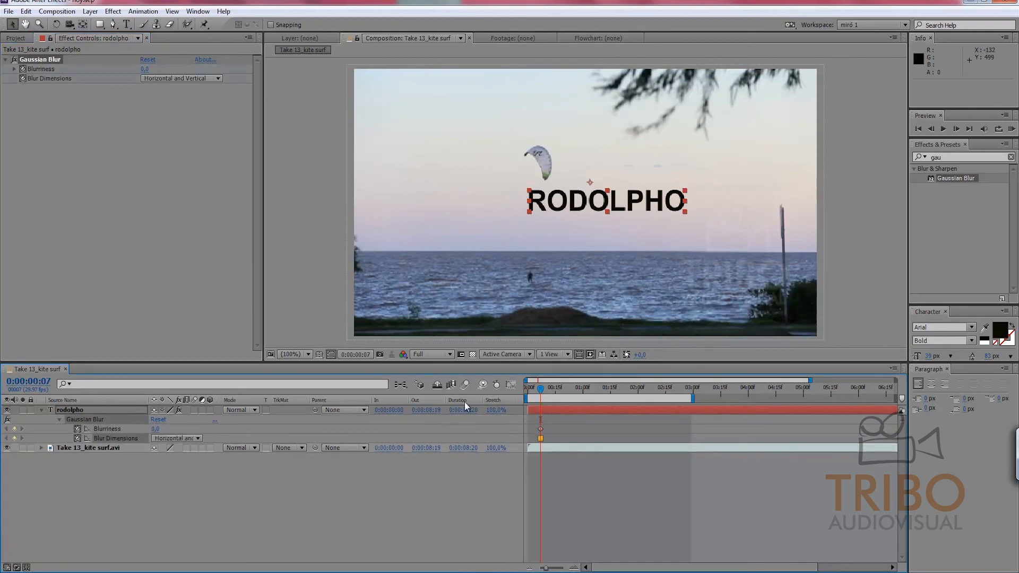
click(553, 389)
drag(566, 392, 579, 389)
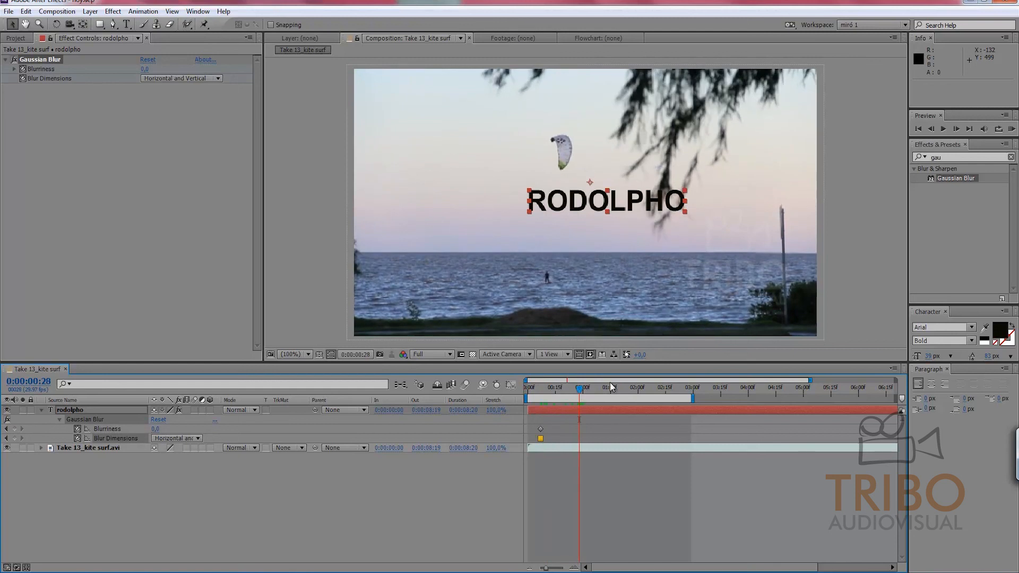
drag(155, 429, 171, 429)
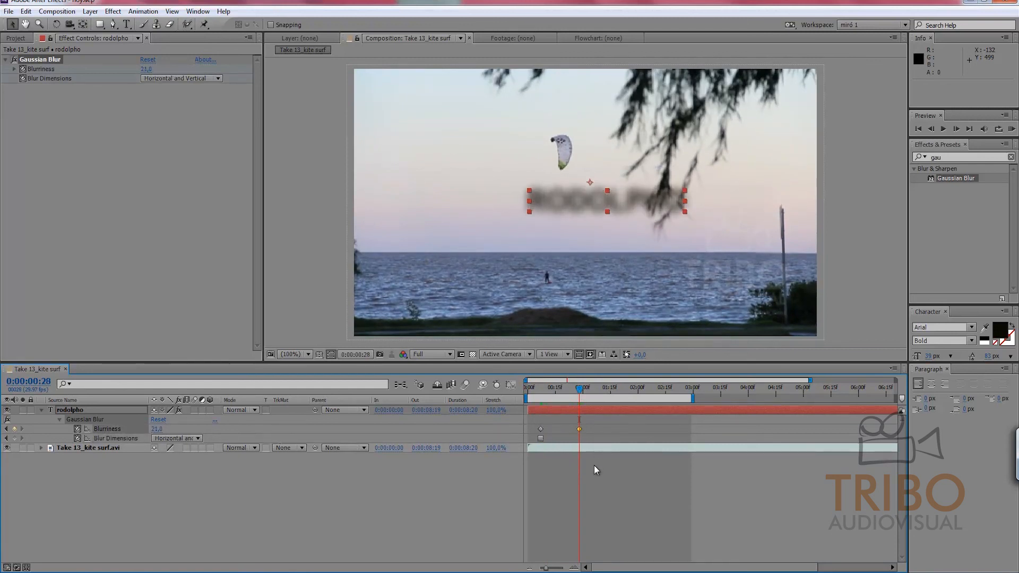
drag(580, 429, 620, 432)
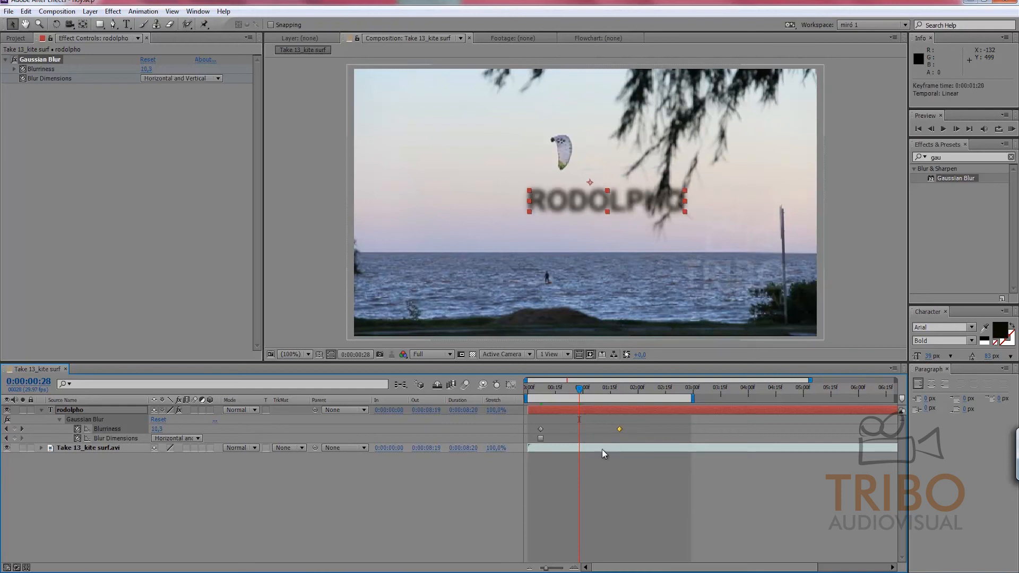
Step: End the work area at the second Blurriness keyframe and preview the blur animation
key(k)
key(n)
key(KP_0)
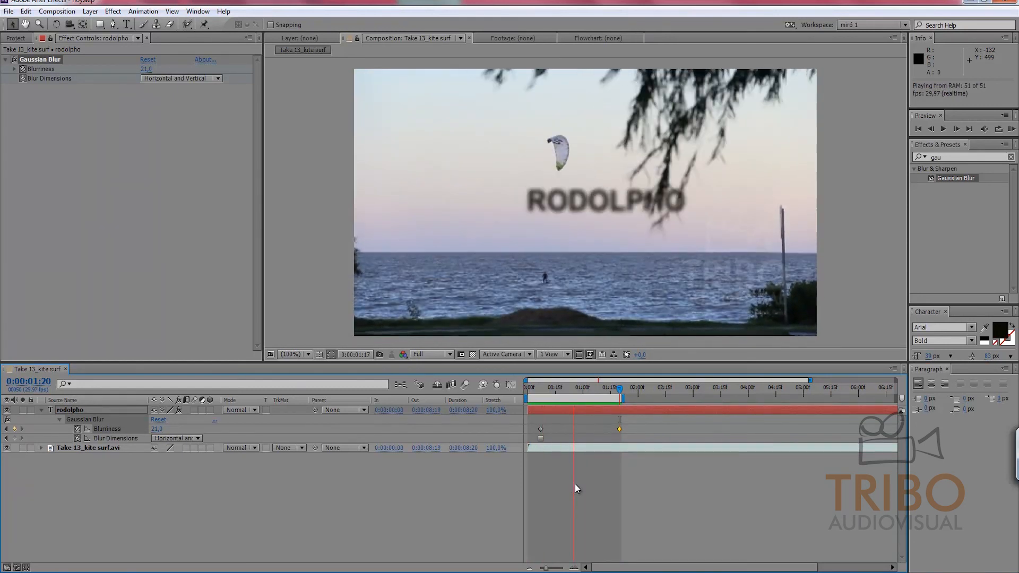
key(space)
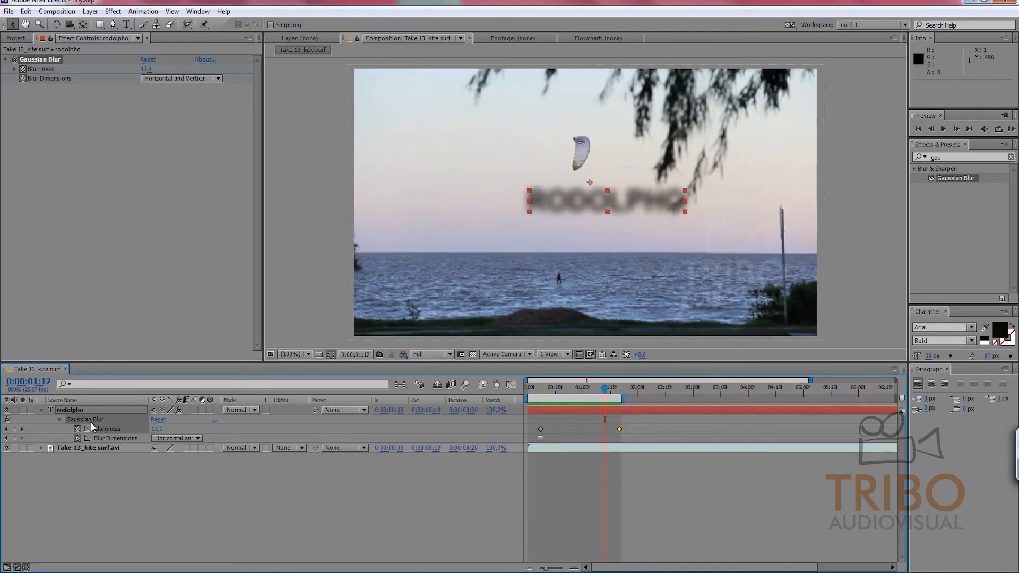
Step: Delete the Gaussian Blur effect from the text layer
click(91, 483)
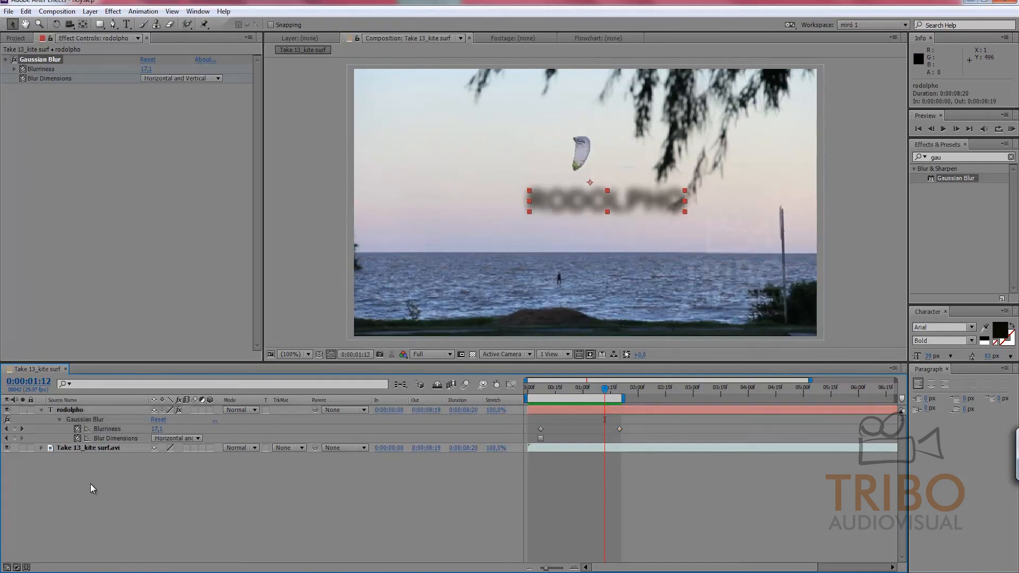
click(88, 419)
key(Delete)
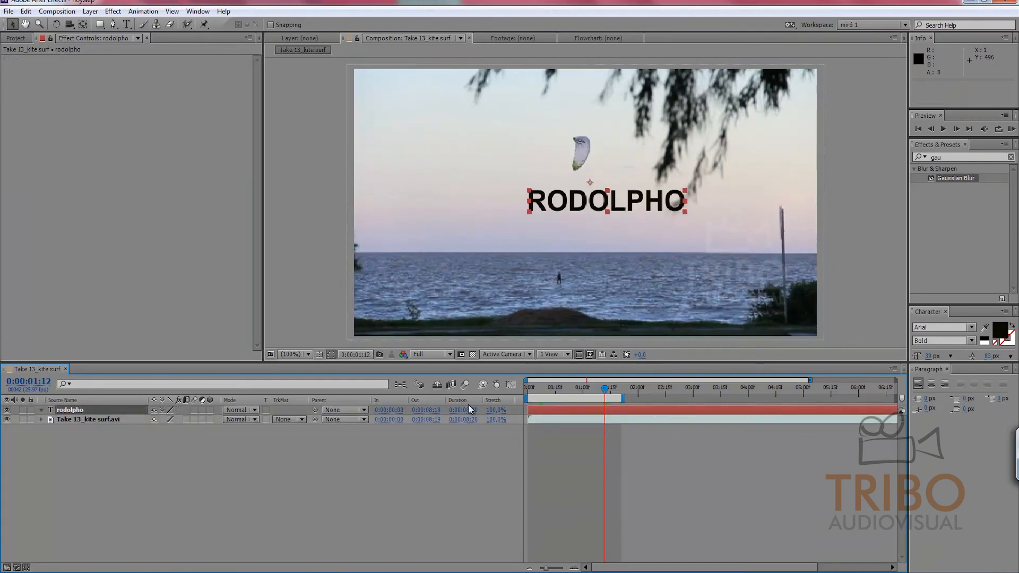
Step: Delete the Take 13_kite surf.avi footage layer from the composition
click(562, 445)
click(85, 420)
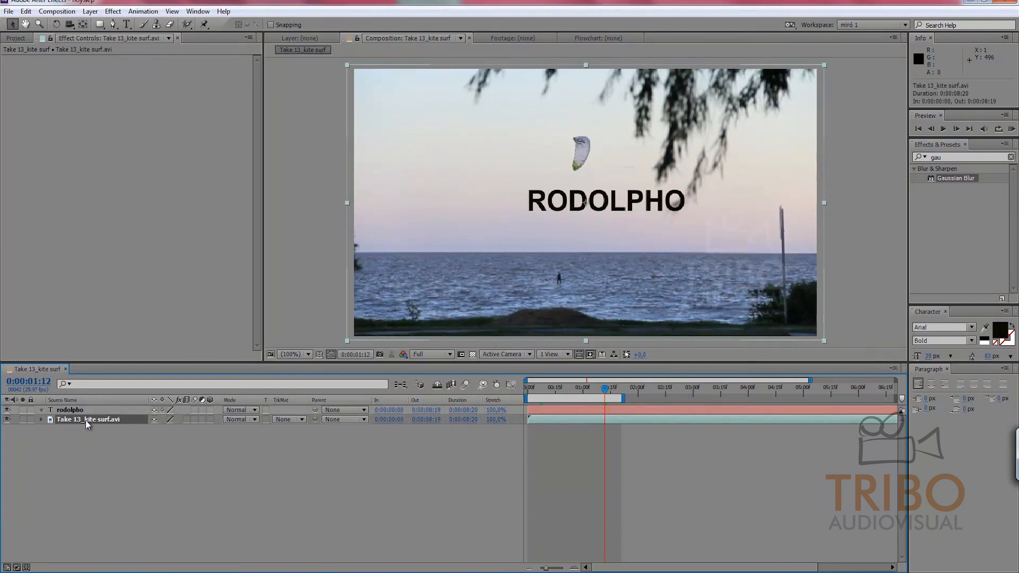
key(Delete)
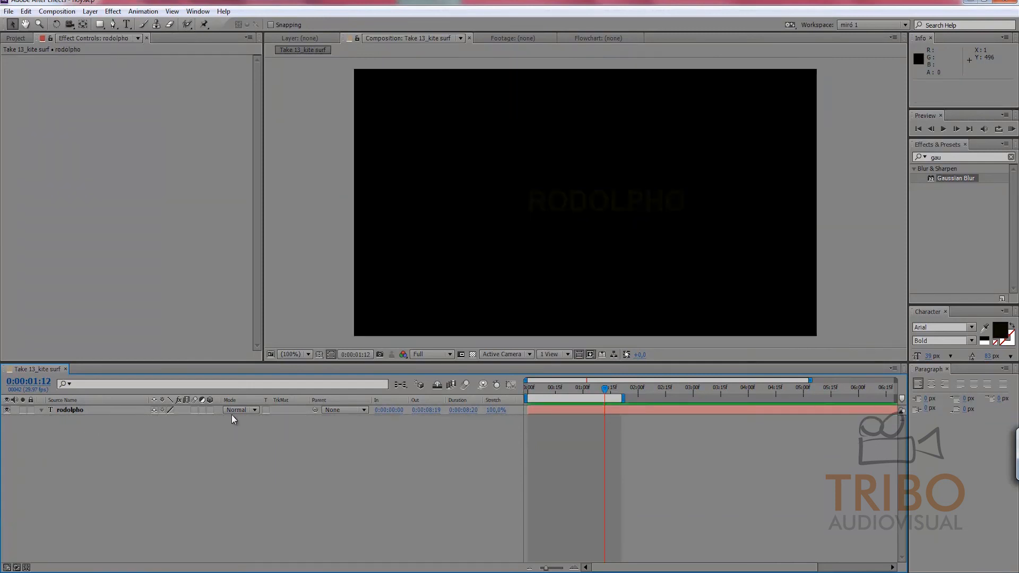
Step: Recolour the text white and move the text layer to about 332, 203 near the centre of the frame
click(88, 411)
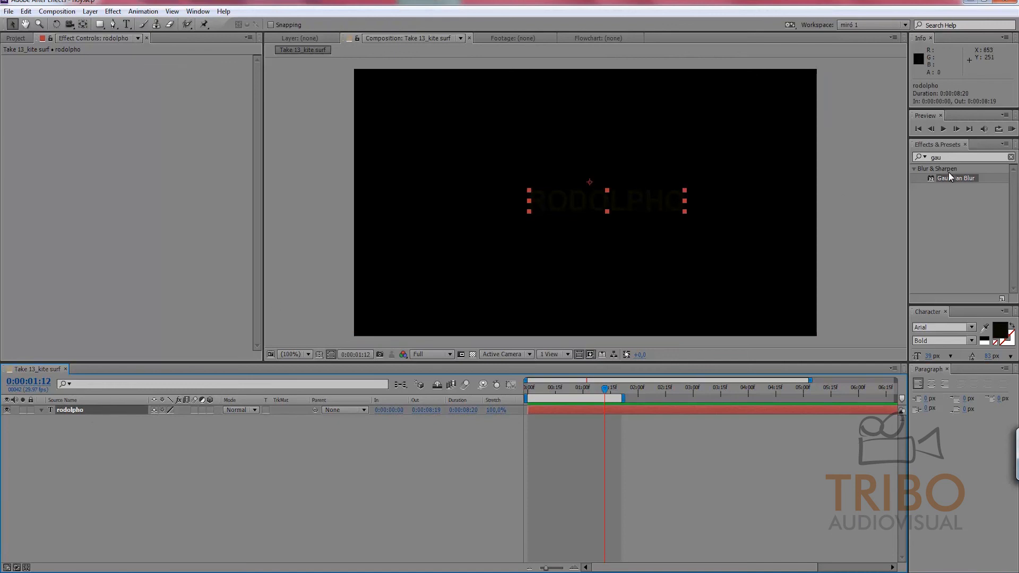
click(999, 331)
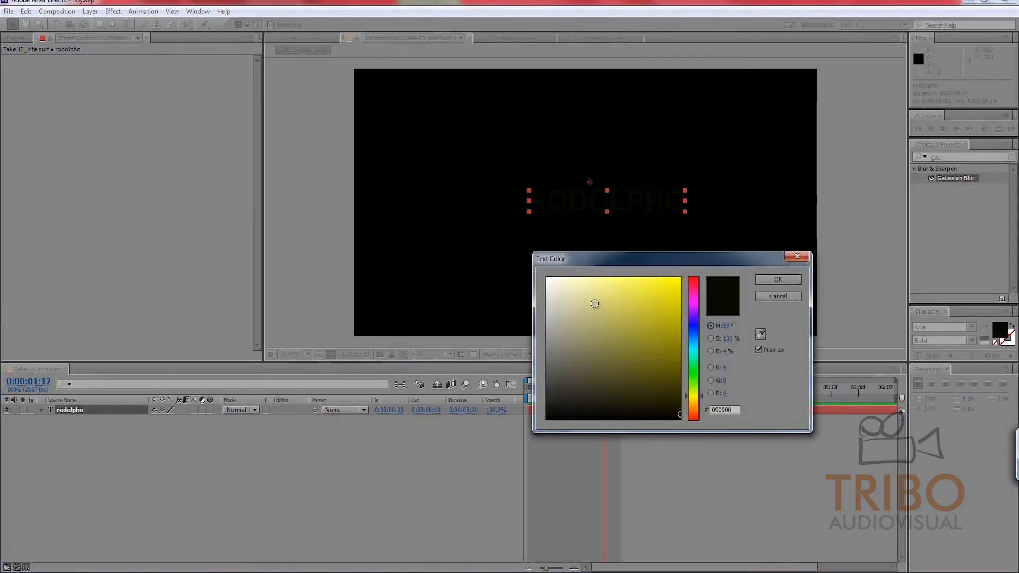
drag(620, 303, 513, 245)
click(781, 279)
drag(593, 206, 570, 207)
Step: Create a solid layer named Dark Gray Solid 1 with the default settings and place it below the text layer
right_click(451, 439)
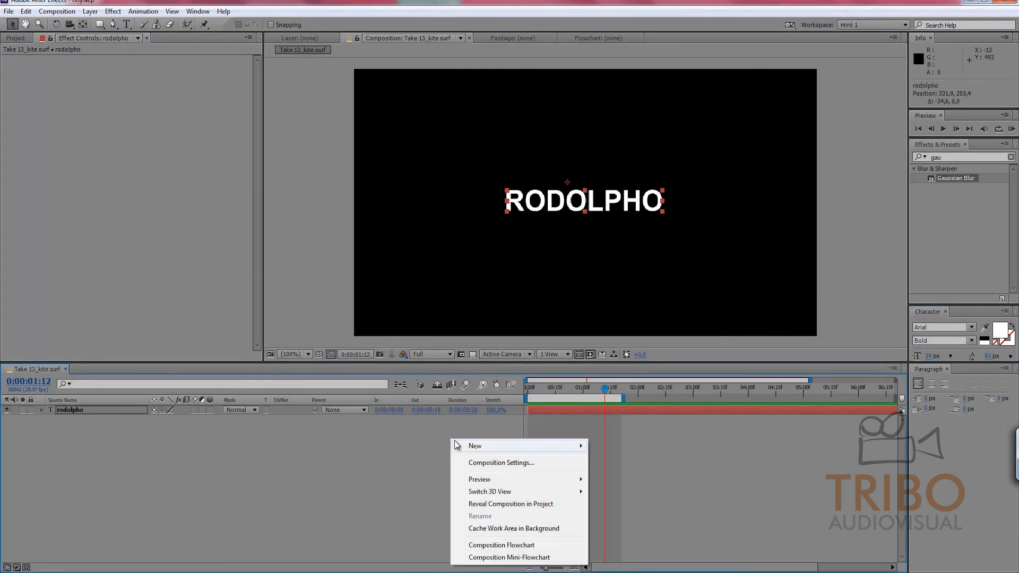
mouse_move(503, 447)
click(614, 474)
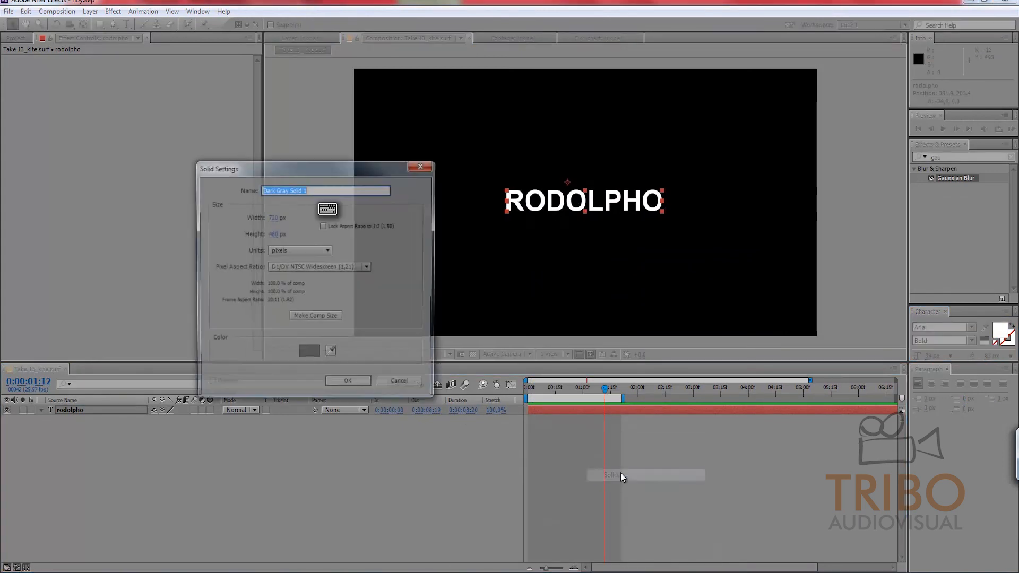
click(350, 386)
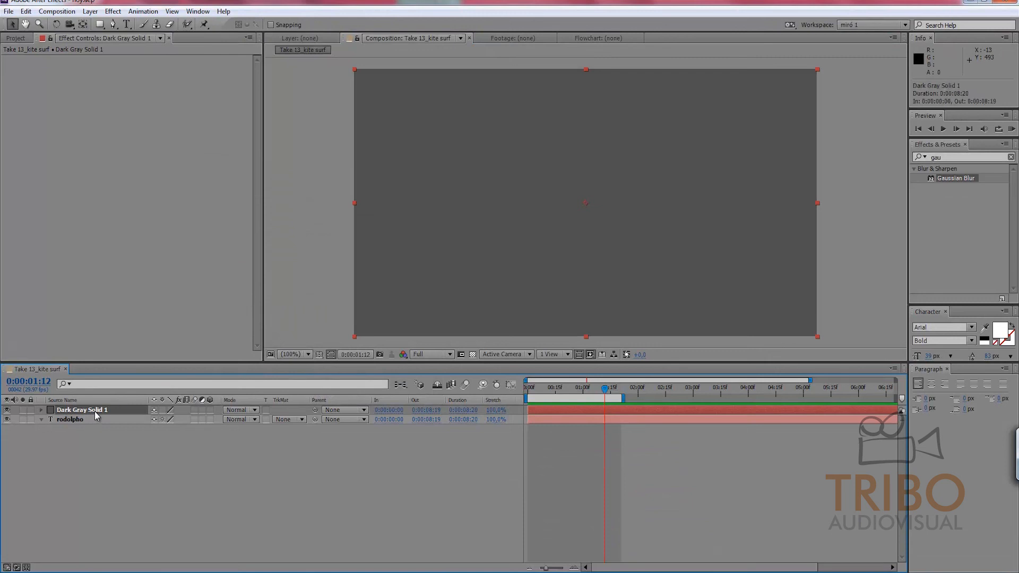
drag(94, 412, 91, 435)
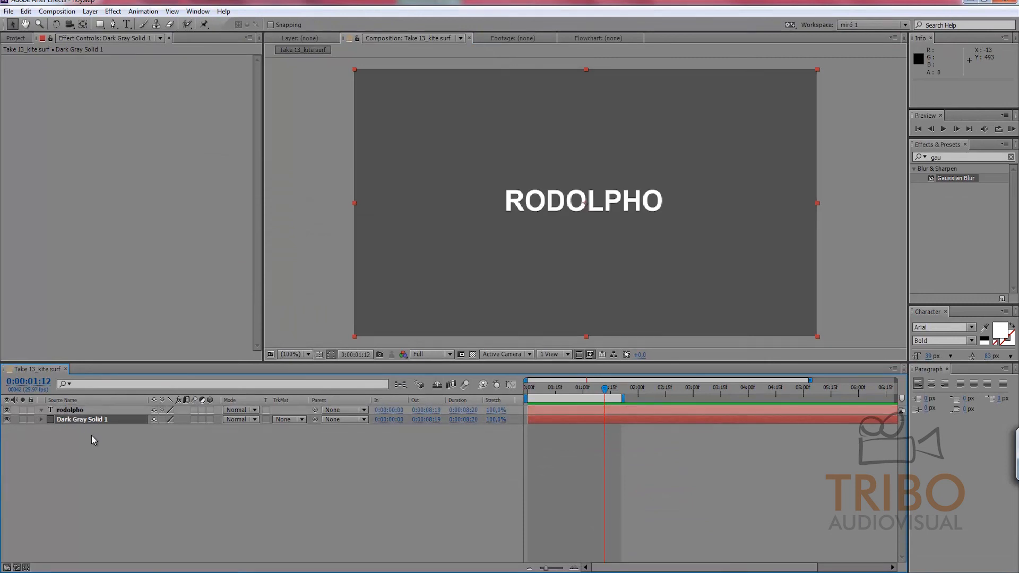
Step: Apply Lens Flare to the dark gray solid and position the flare centre at about 247, 242, near the text's first letter
click(113, 13)
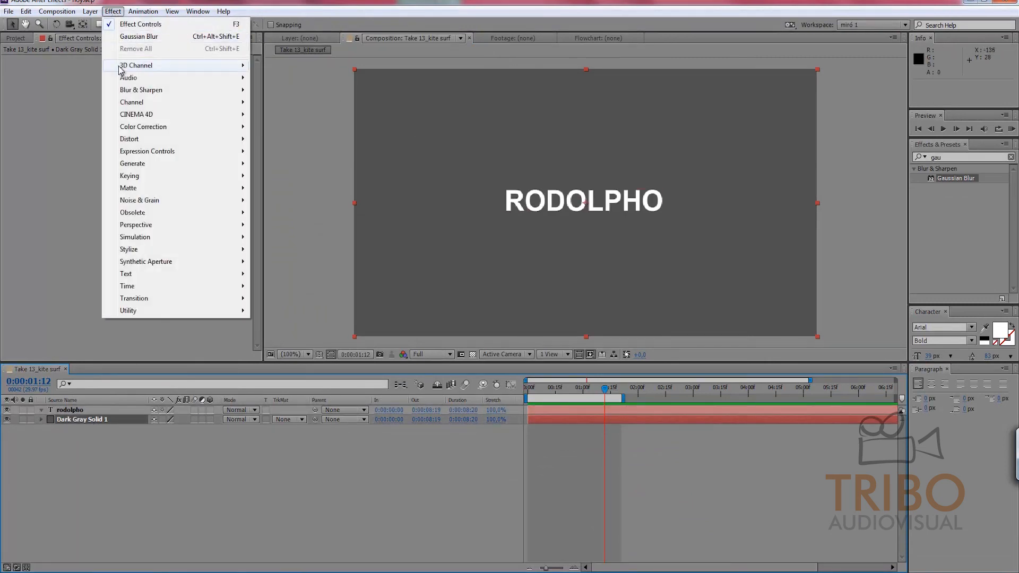
mouse_move(142, 167)
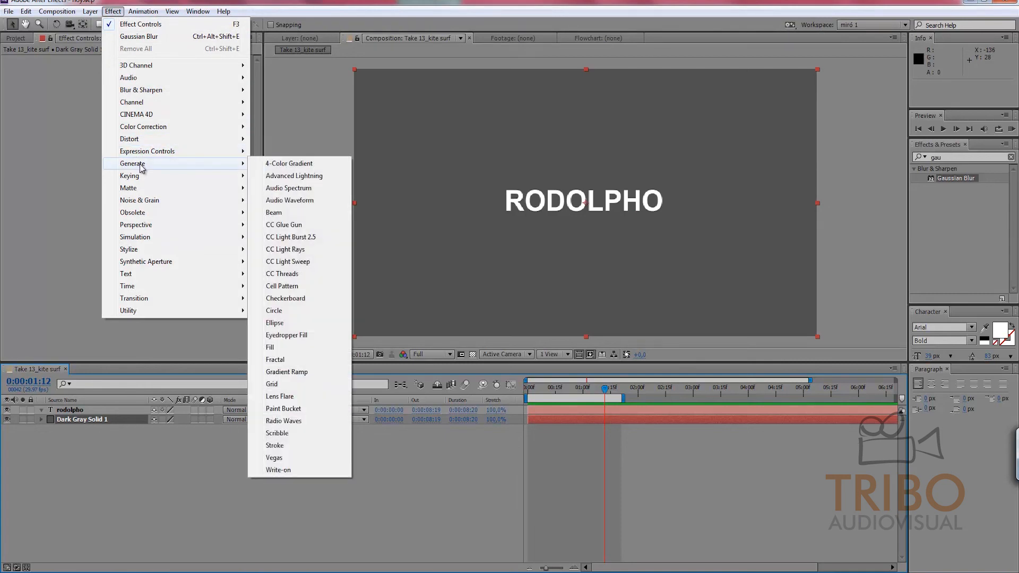
click(293, 398)
drag(539, 177, 513, 204)
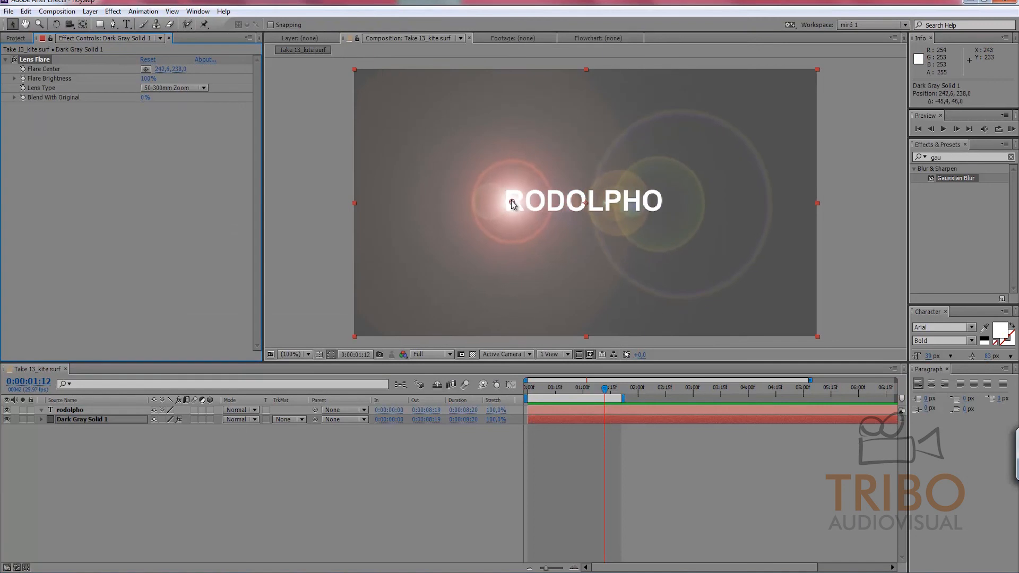
Step: Set the solid's track matte to Alpha Matte using the text layer, trying Alpha Inverted Matte before returning to Alpha Matte
click(286, 420)
click(306, 449)
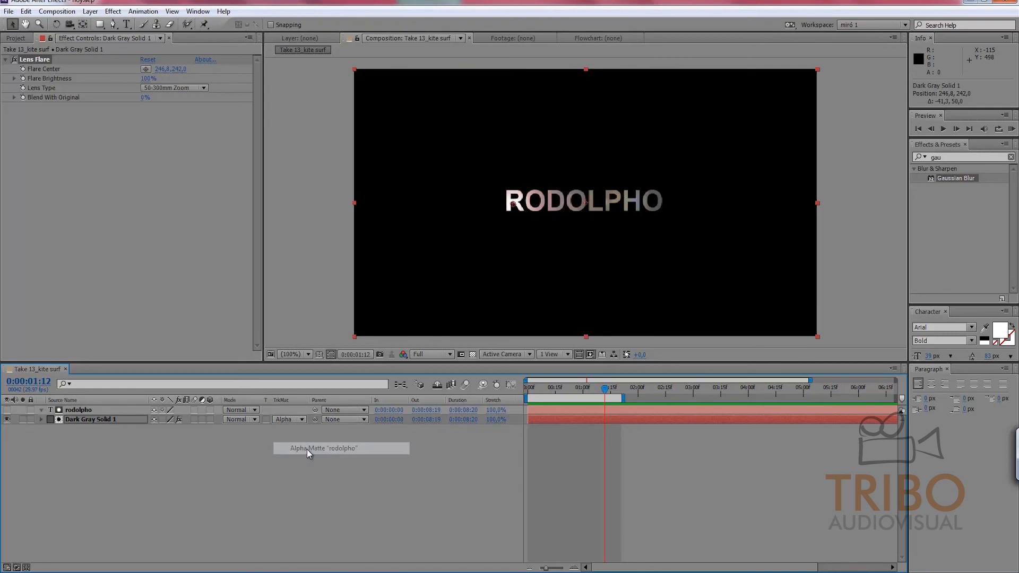
click(291, 420)
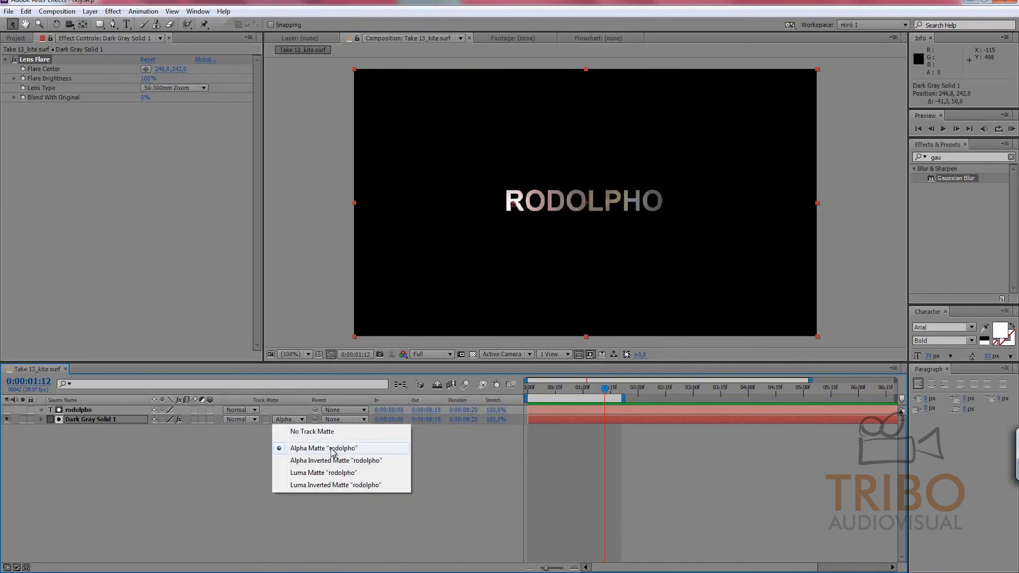
click(314, 460)
click(295, 420)
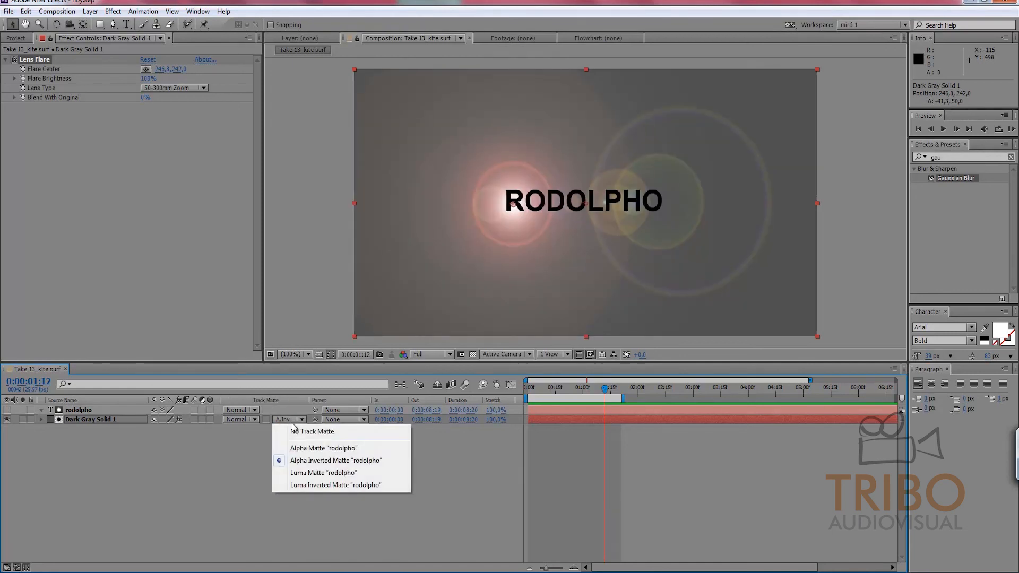
click(345, 450)
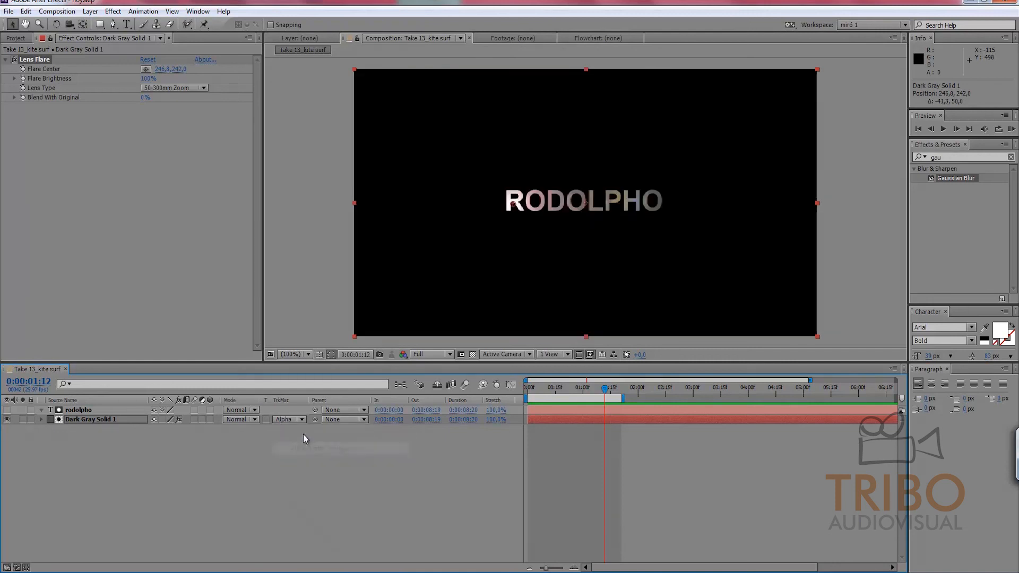
Step: Toggle the text layer's visibility on and off to compare the plain text with the matted flare
click(79, 409)
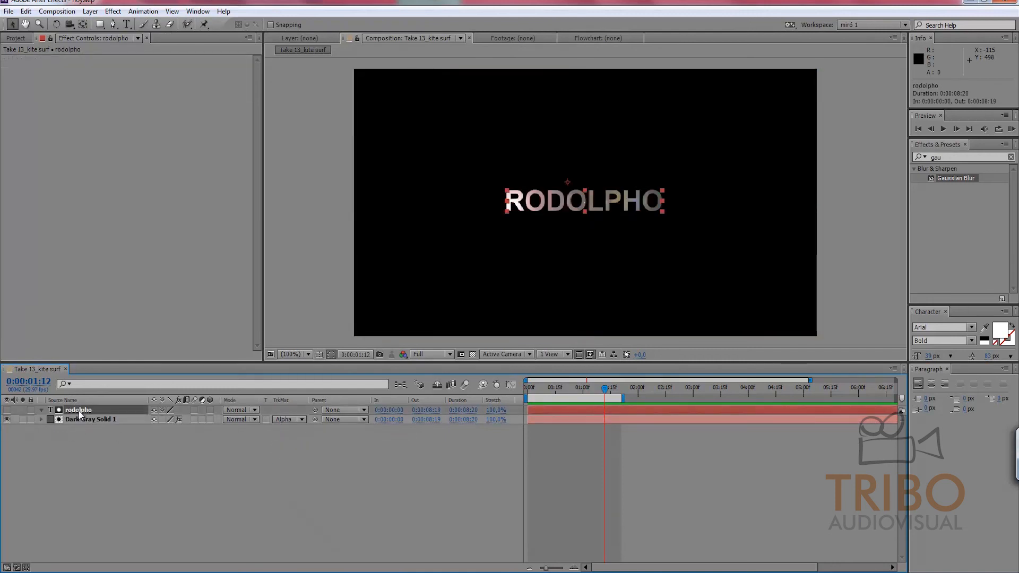
click(7, 410)
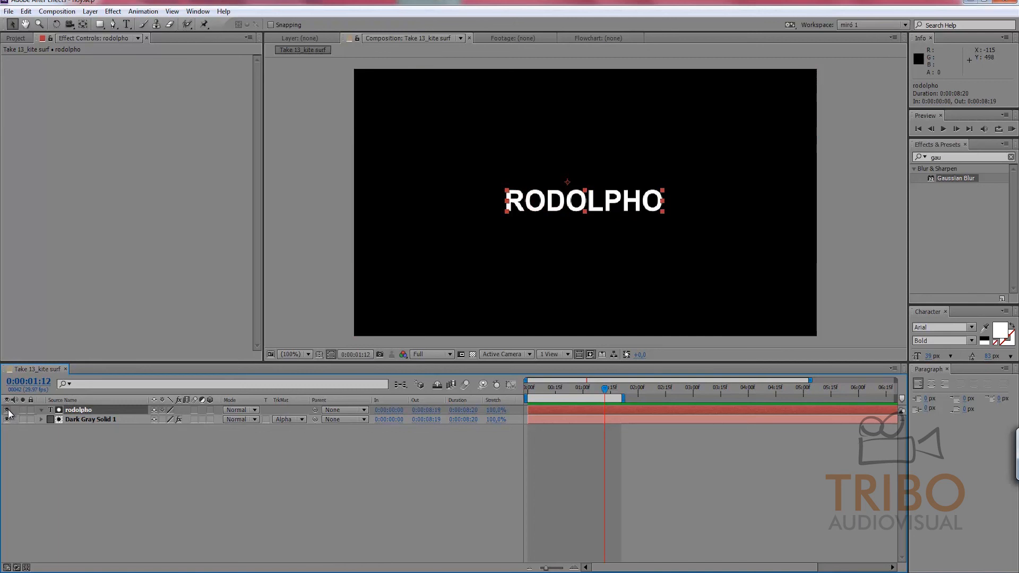
click(7, 411)
click(7, 411)
click(7, 410)
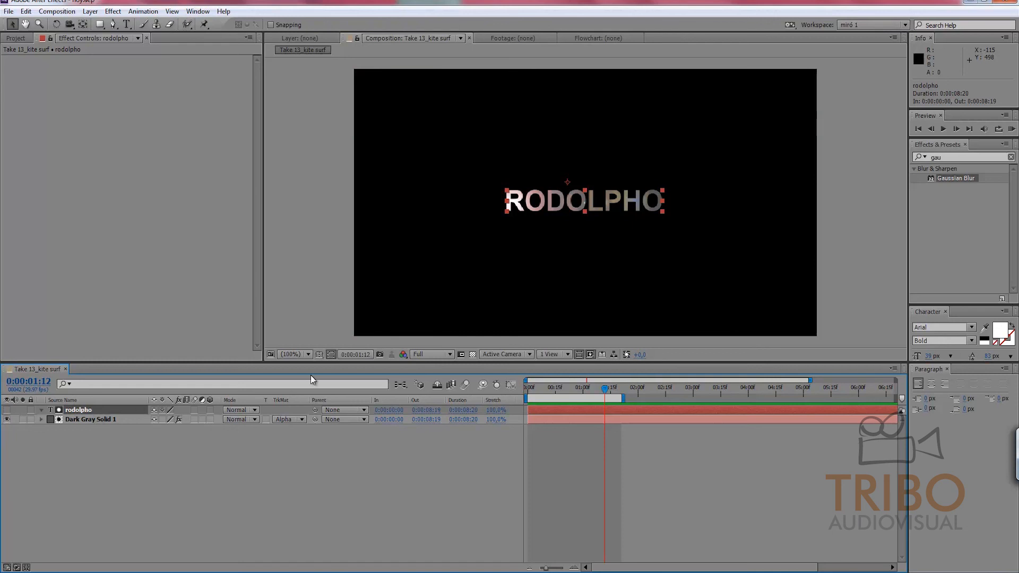
Step: At 0:00:00:00, try the 105mm Prime lens type for the solid's Lens Flare and settle on 35mm Prime
drag(595, 385, 406, 395)
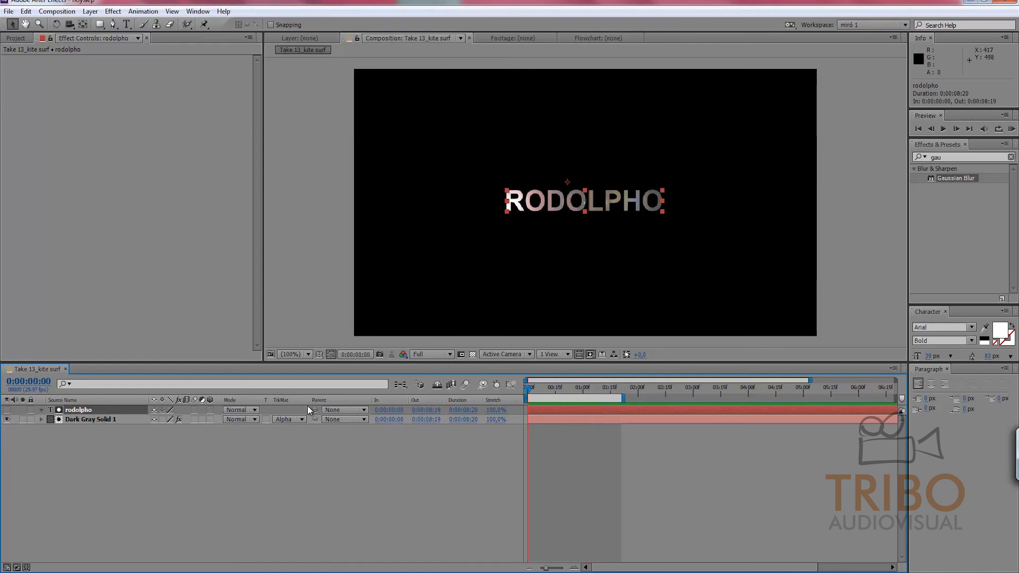
click(90, 420)
drag(160, 69, 197, 89)
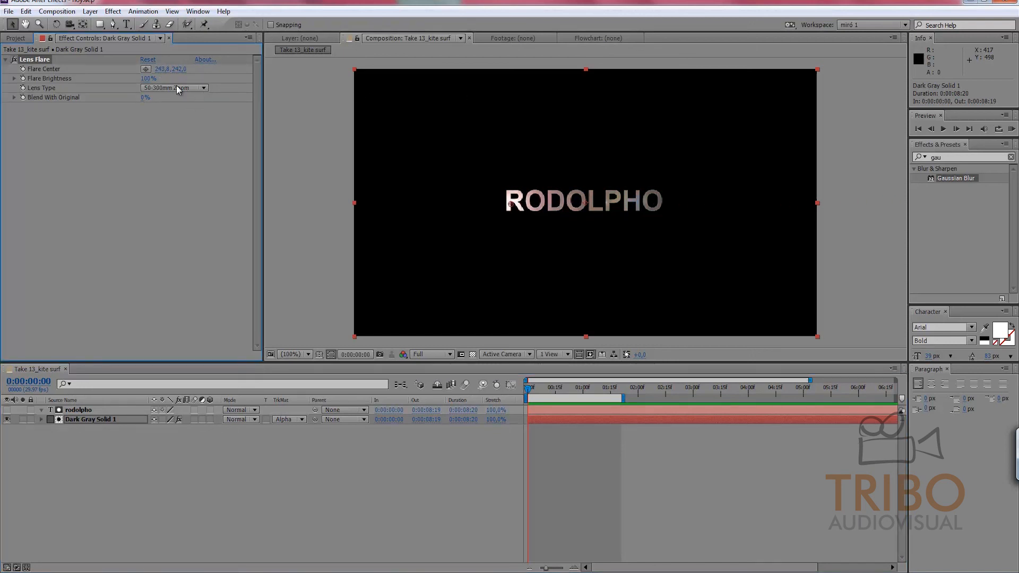
click(161, 87)
click(166, 111)
click(170, 89)
click(169, 125)
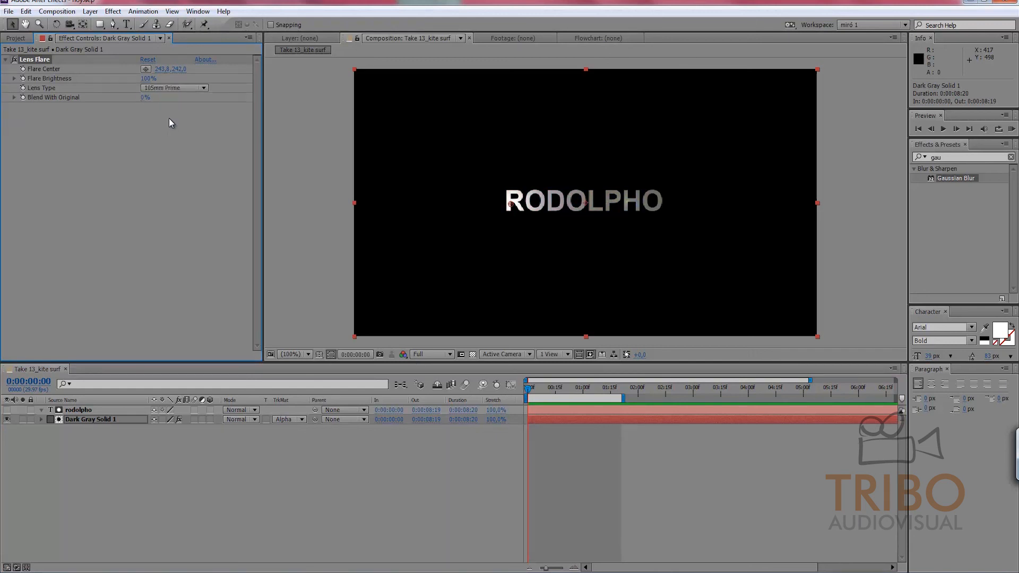
click(172, 89)
click(170, 110)
Step: Keyframe the solid's Flare Center at 40.8, 245.0 and Flare Brightness at 0% at 0:00:00:00
drag(510, 204, 383, 209)
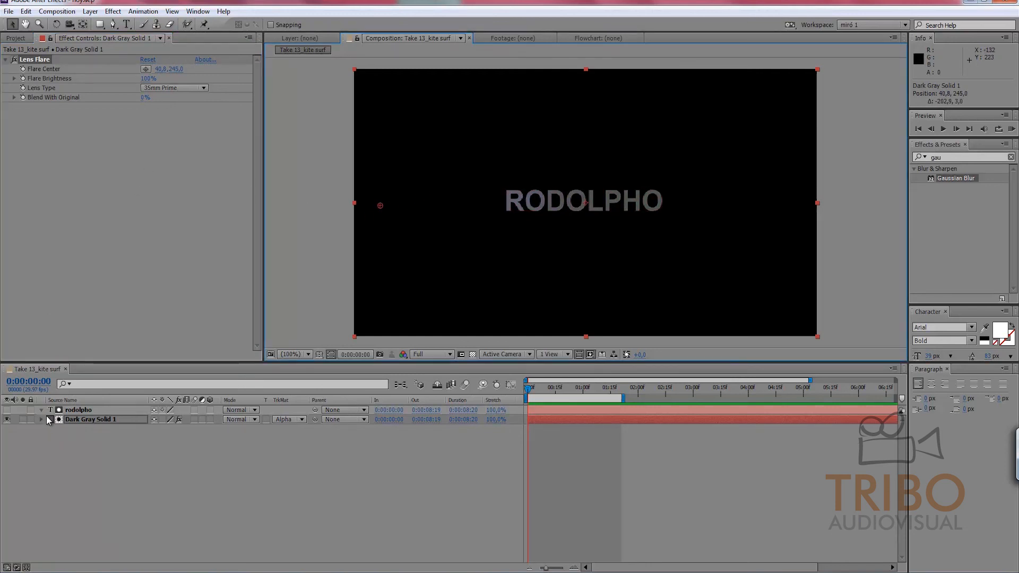
key(e)
click(59, 430)
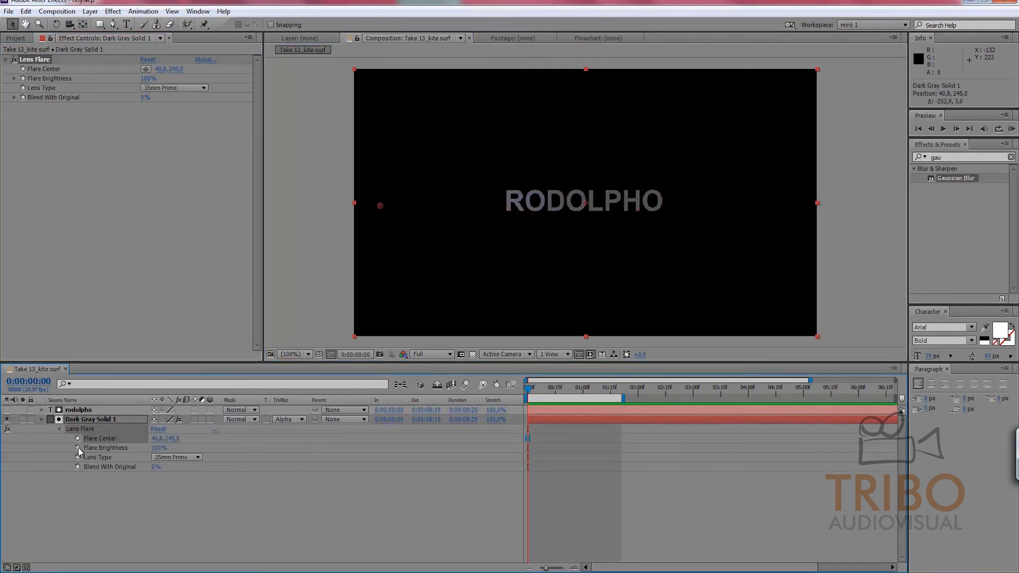
click(78, 439)
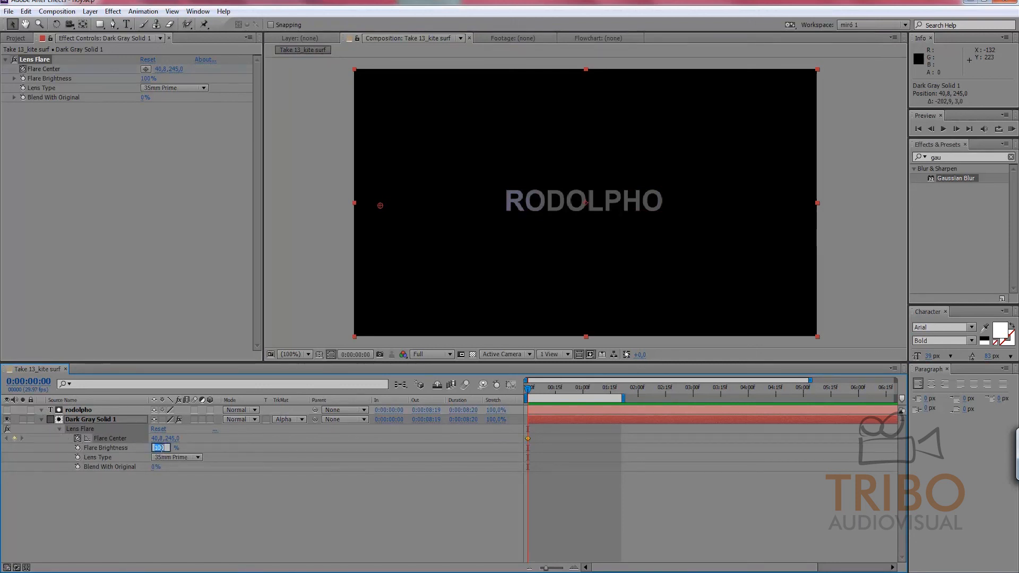
click(158, 448)
text(0)
key(Return)
click(77, 448)
Step: At 0:00:00:24, keyframe the Flare Center at 350.8, 245.0 and the Flare Brightness at 80%, after trying 150%
drag(534, 386, 571, 386)
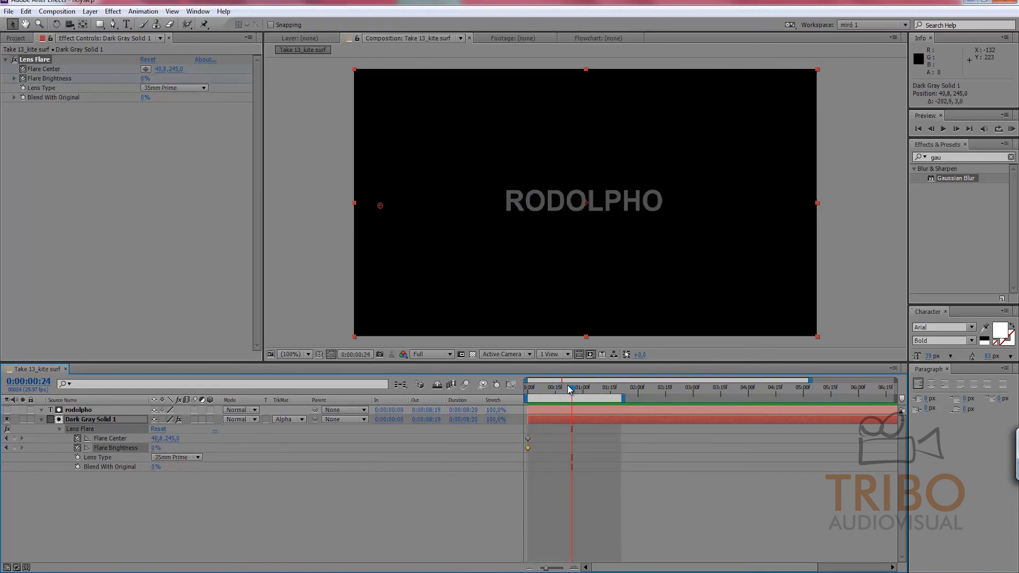
click(156, 448)
text(150)
key(Return)
drag(157, 439, 291, 412)
click(159, 449)
key(Return)
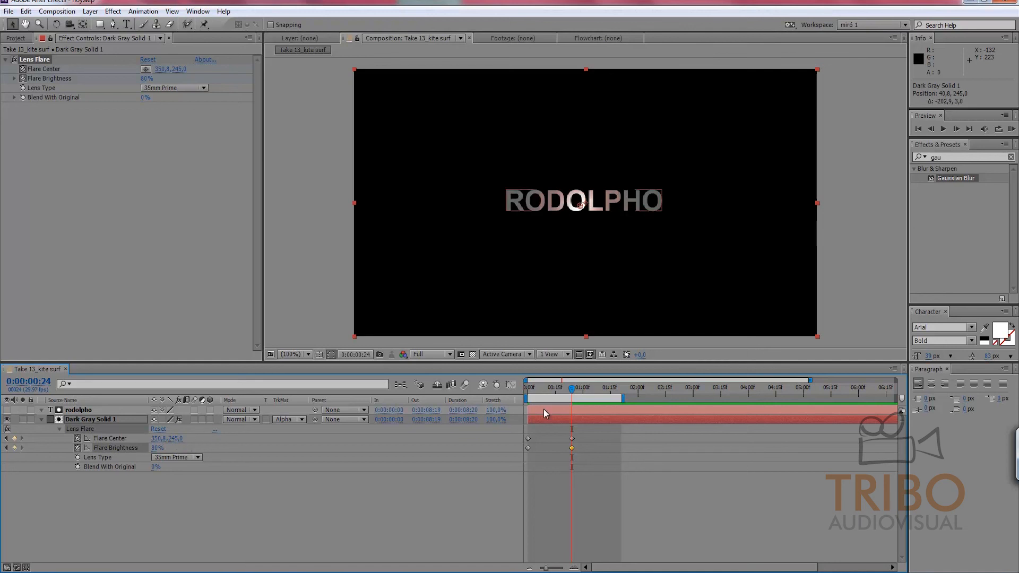
Step: At 0:00:01:15, keyframe the Flare Center at 681.8, 245.0 and Flare Brightness at 0%, and end the work area there
click(611, 389)
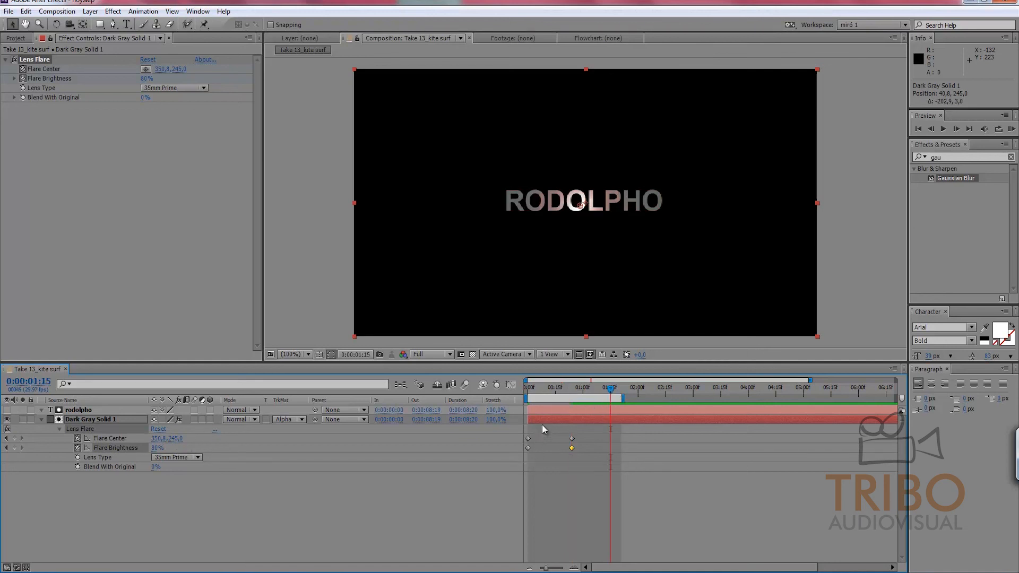
drag(158, 438, 307, 414)
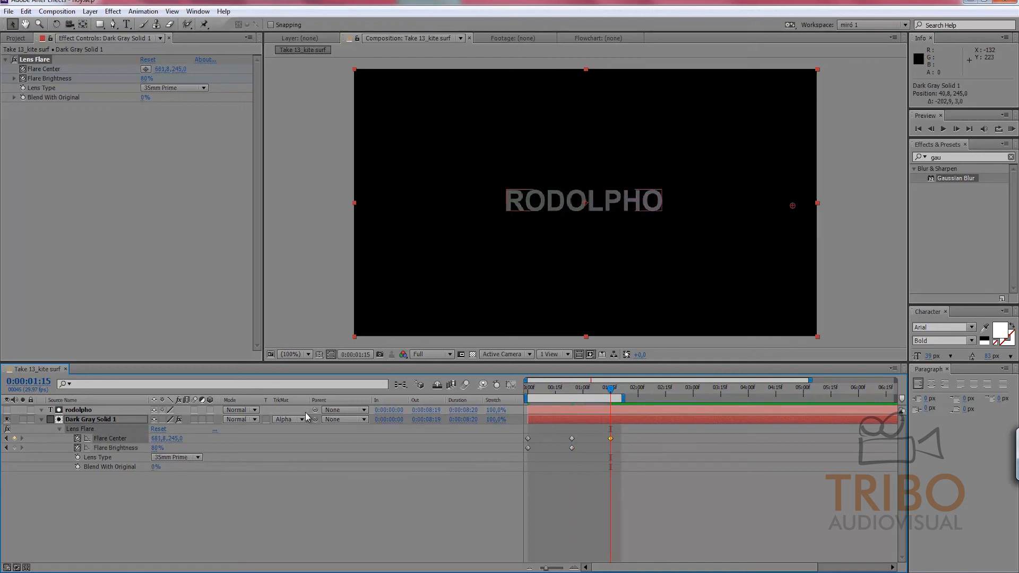
key(Return)
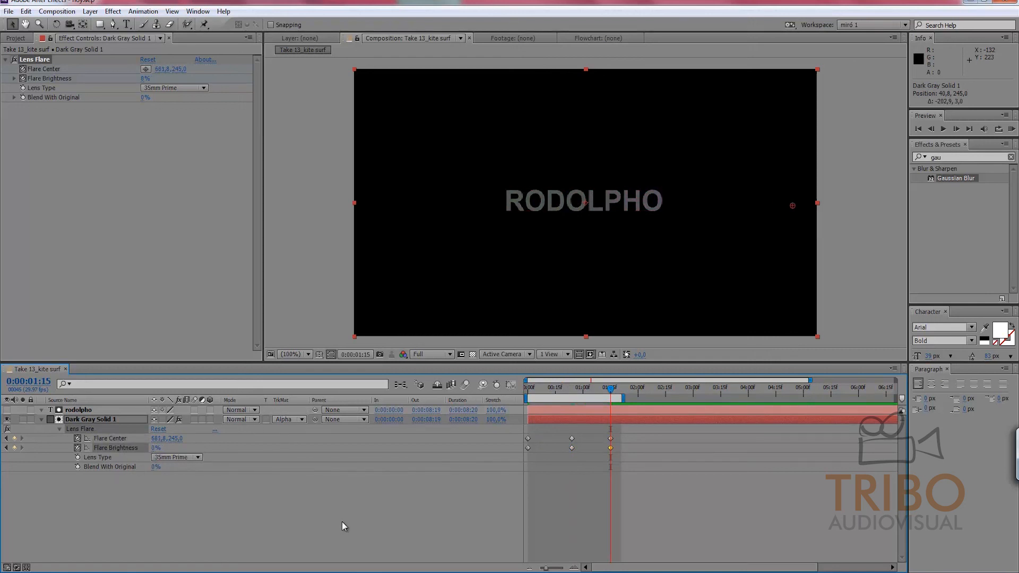
key(n)
mouse_move(587, 387)
mouse_down()
mouse_move(538, 387)
mouse_move(604, 387)
mouse_move(573, 390)
mouse_up()
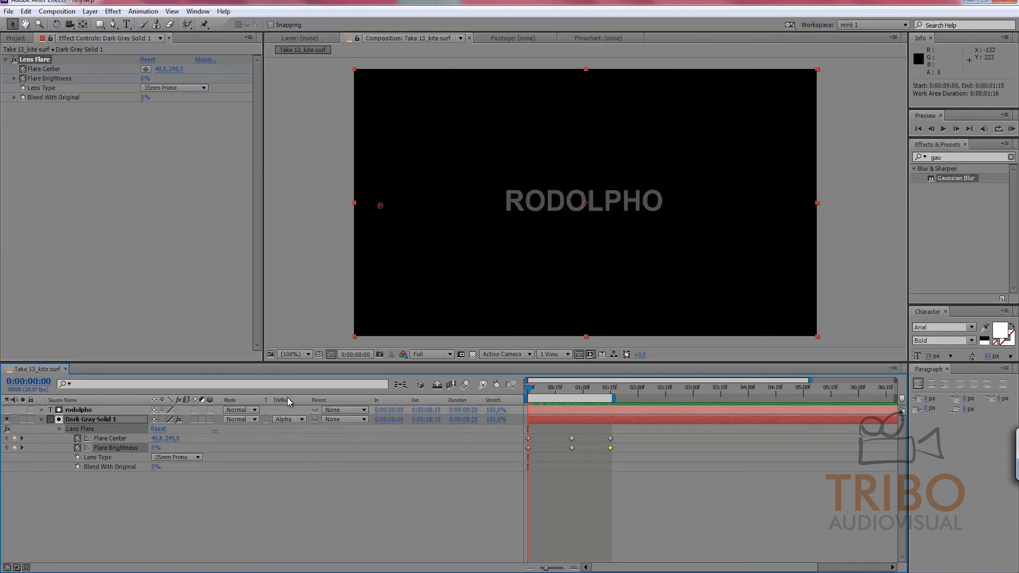
Step: Keyframe the text layer's Scale at 0:00:00:00 and enlarge it to 291.4% at 0:00:01:15
click(88, 410)
key(s)
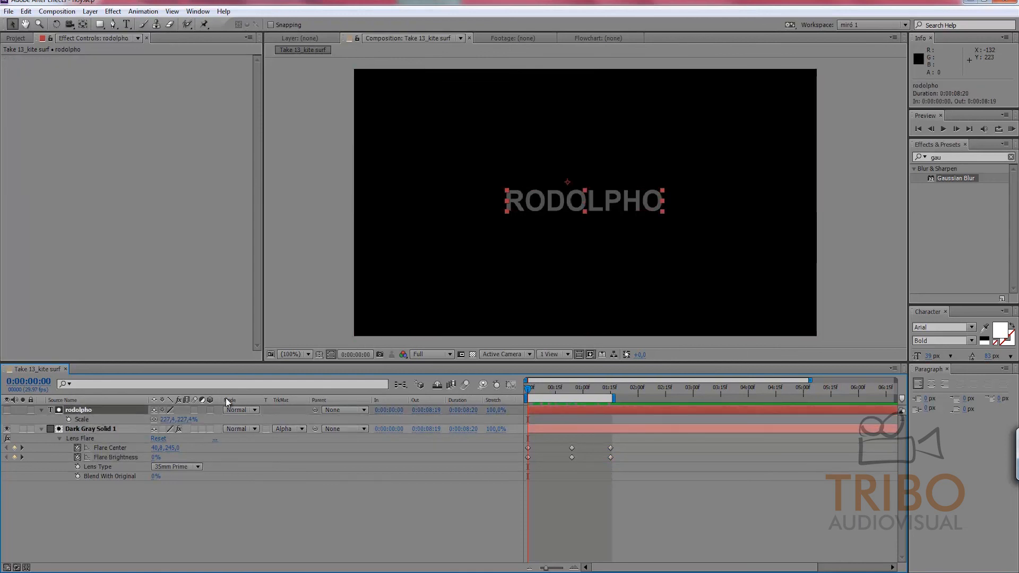
click(69, 419)
drag(541, 386, 610, 390)
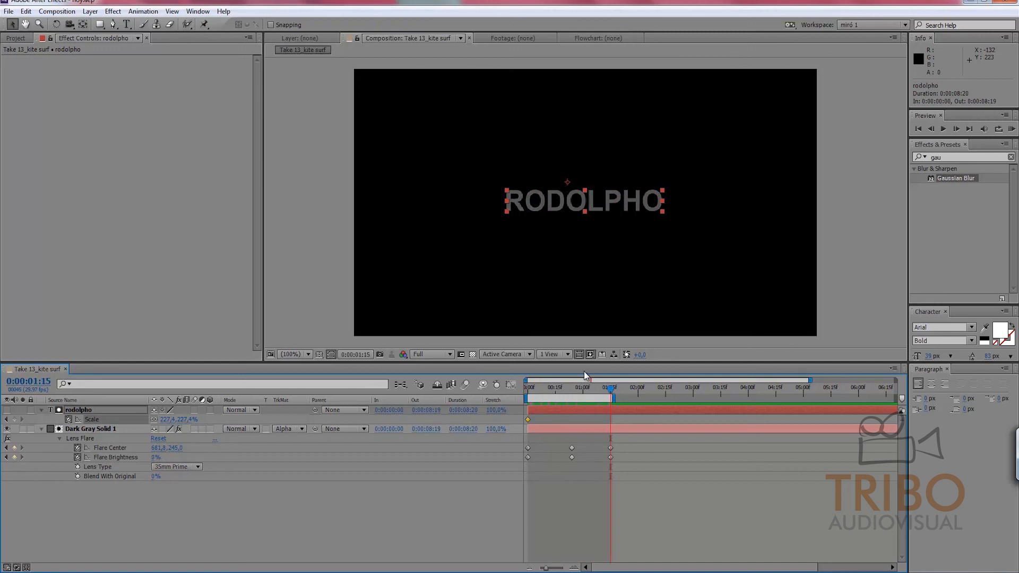
drag(161, 419, 197, 419)
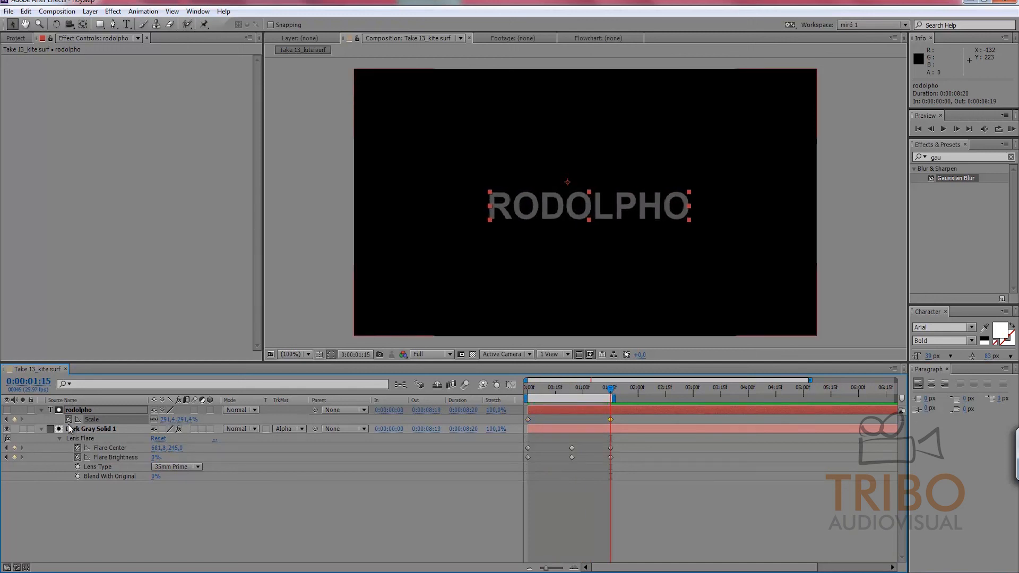
Step: Fade the text layer in with Opacity keyframes from 0% at 0:00:00:00 to 100% at 0:00:00:12
key(shift+t)
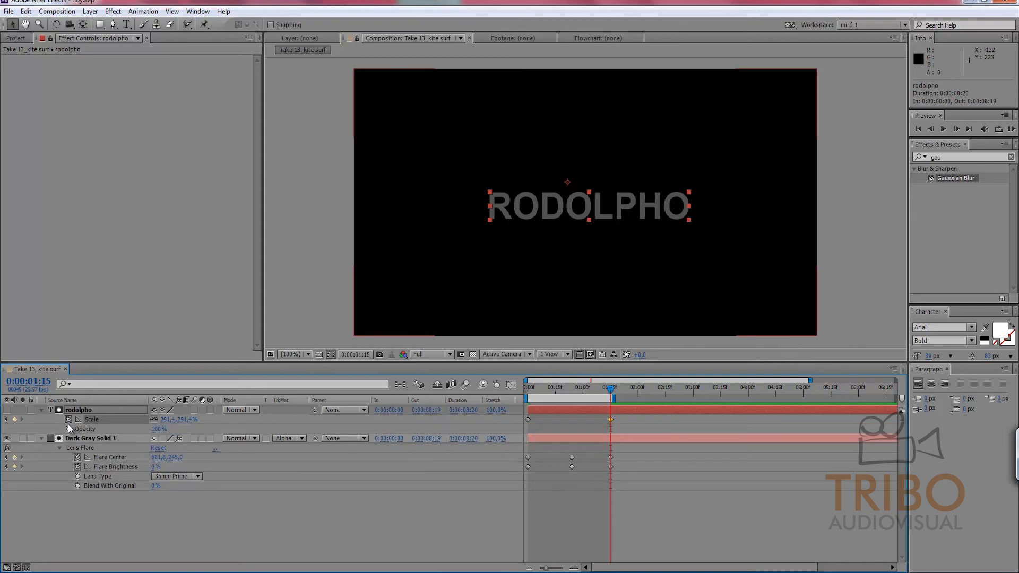
click(540, 390)
drag(537, 380, 524, 379)
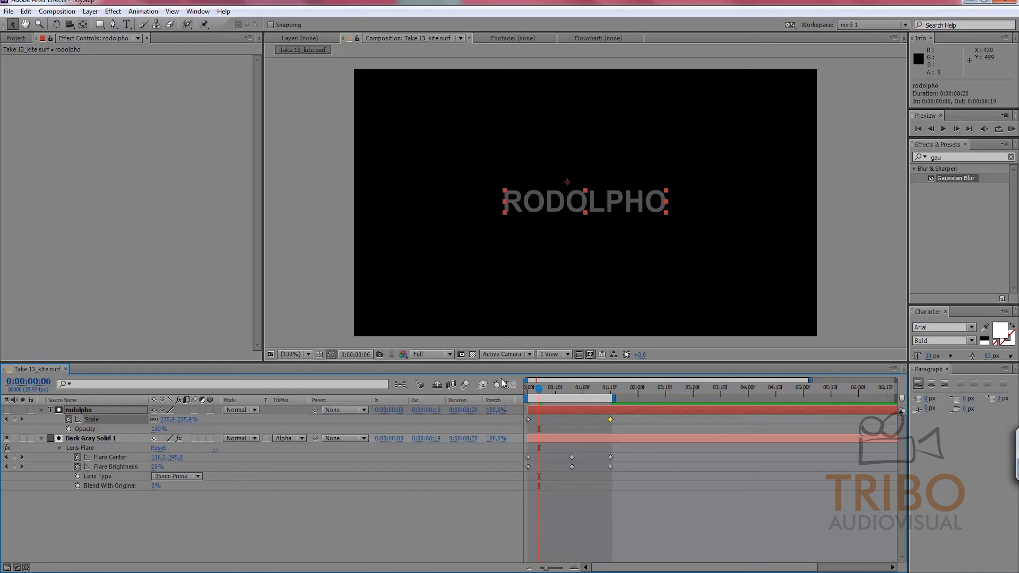
click(544, 390)
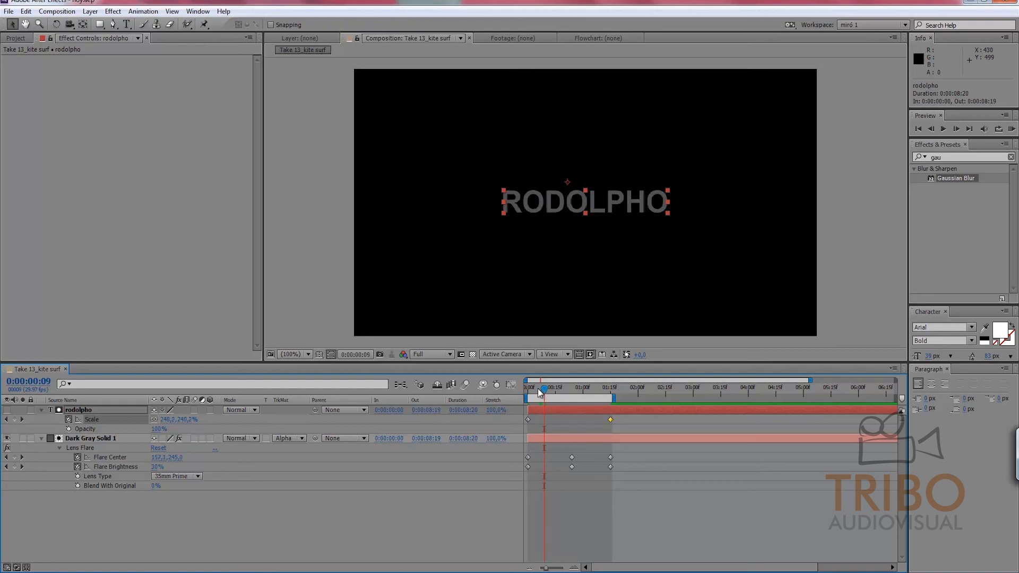
click(69, 428)
key(Home)
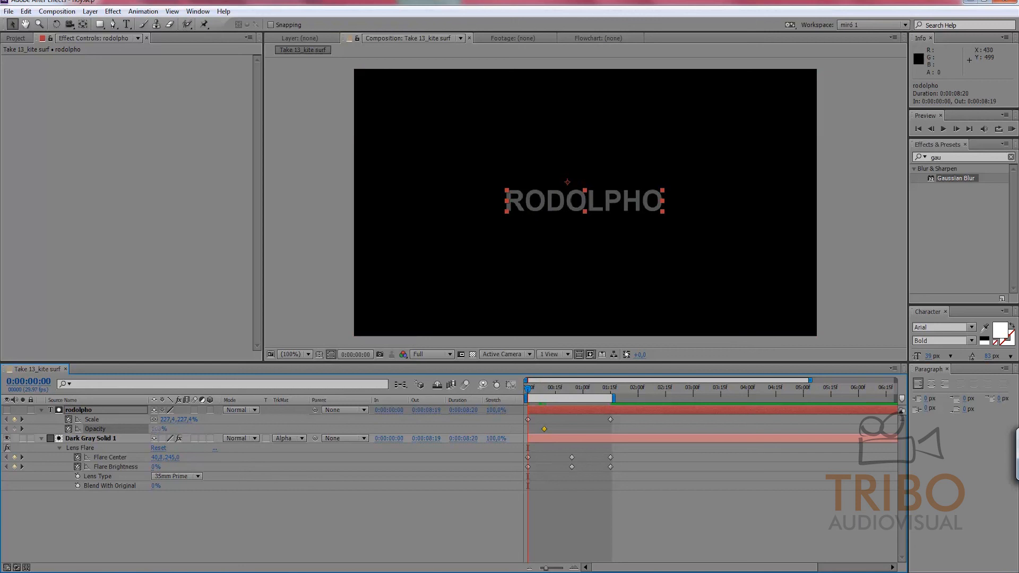
drag(156, 429, 41, 448)
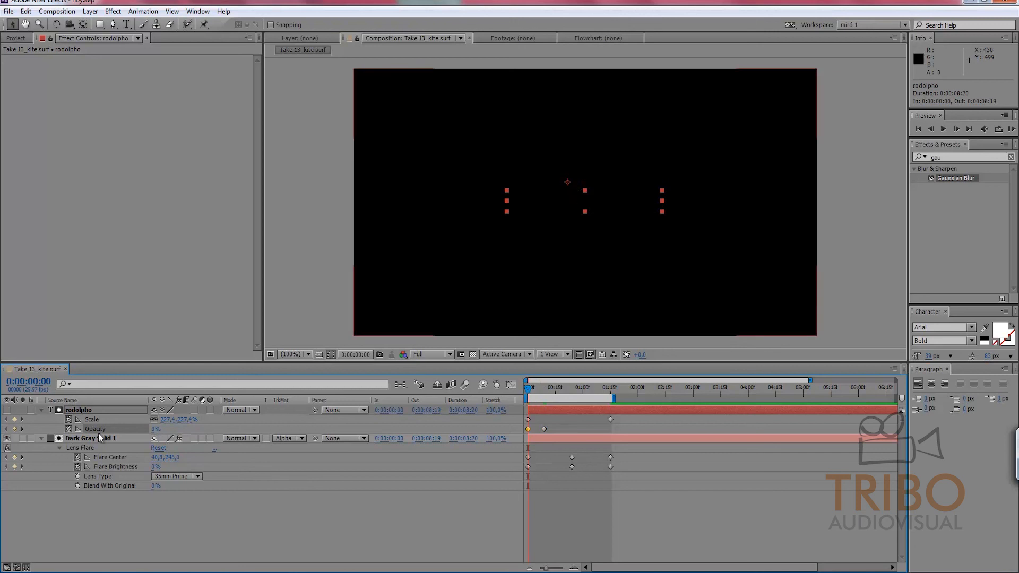
drag(546, 428, 550, 430)
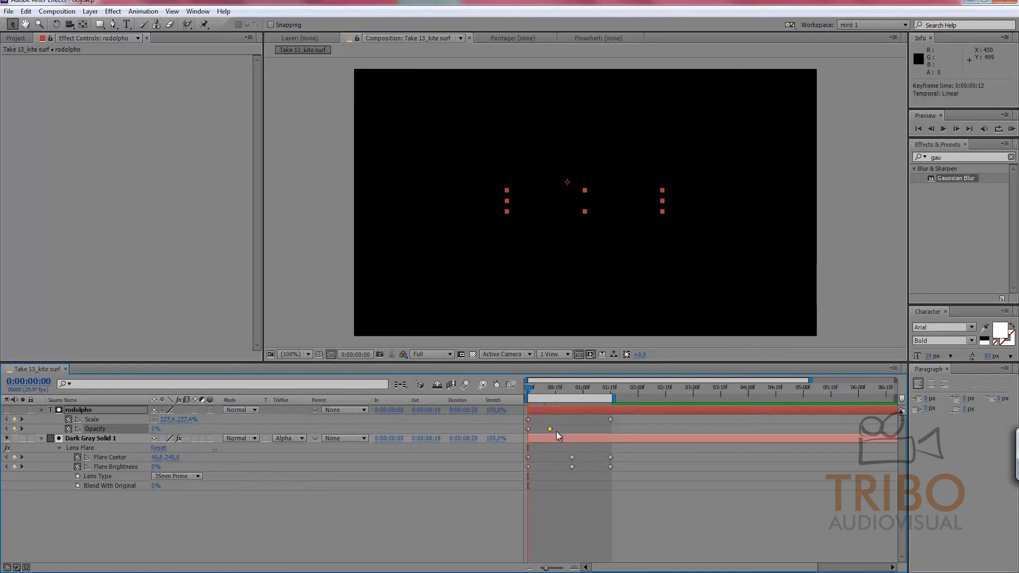
Step: Fade the text layer out with Opacity keyframes from 100% at 0:00:01:04 to 0% at 0:00:01:15
click(589, 391)
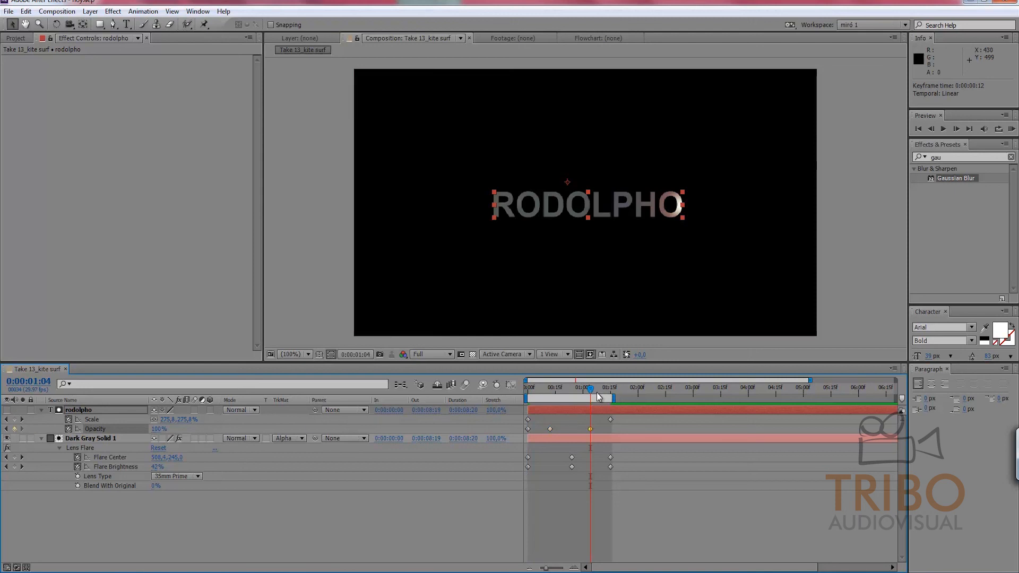
key(k)
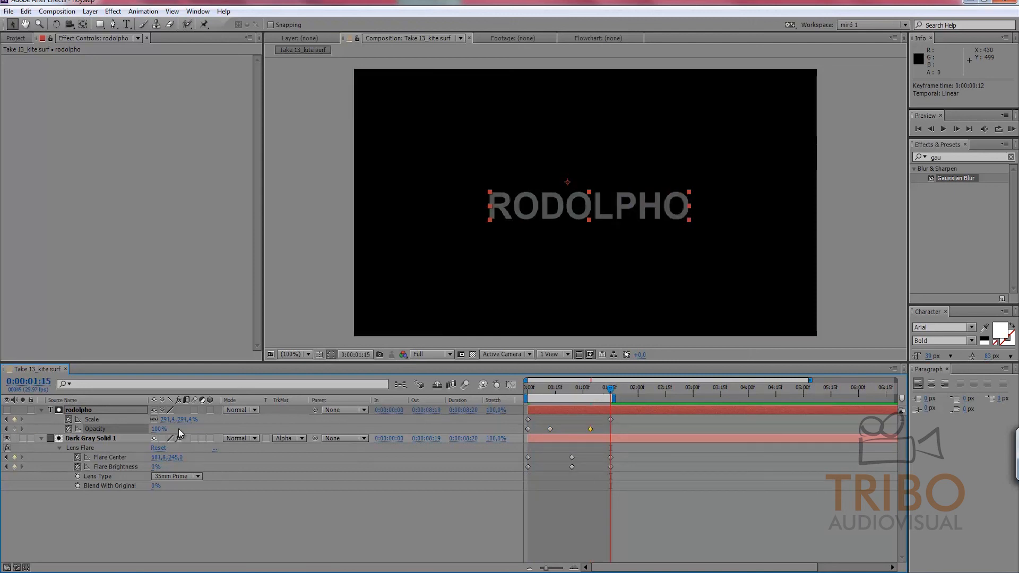
drag(155, 429, 46, 464)
Step: Preview the text and flare animation over the work area, stop playback and scrub back to 0:00:00:17
key(KP_0)
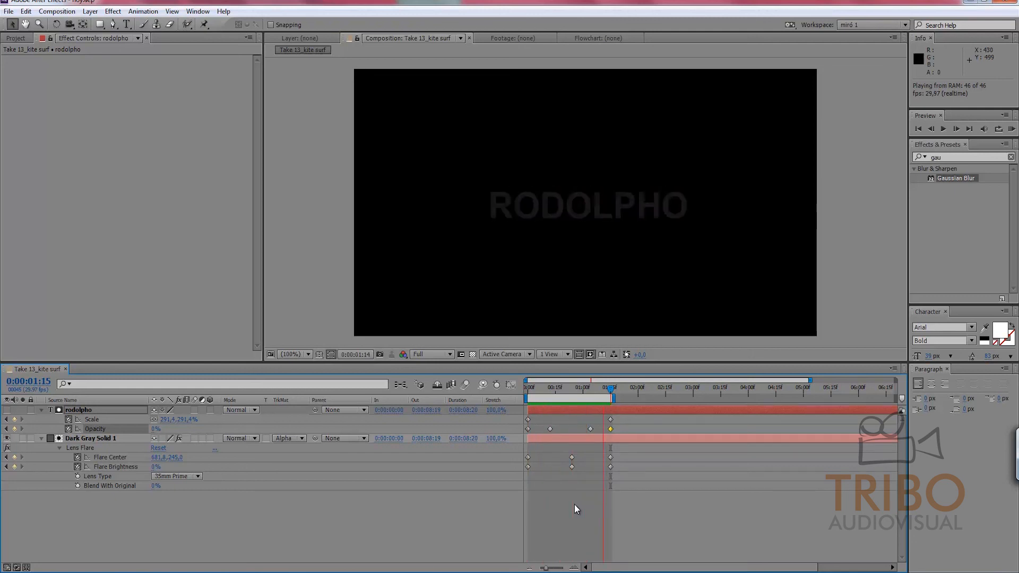
key(space)
drag(599, 388, 559, 387)
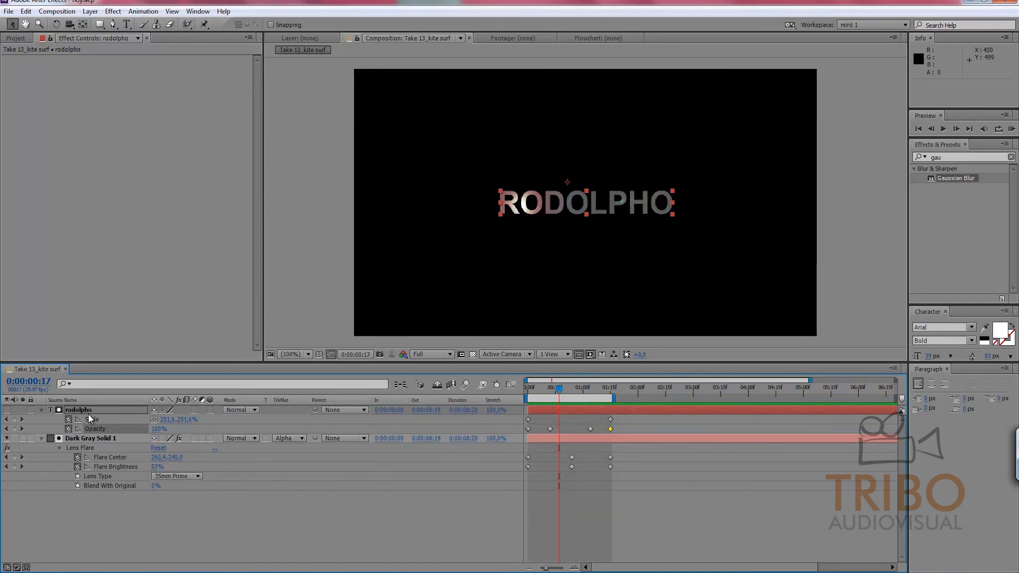
Step: Show the plain text layer and inspect its fill colour
drag(85, 417, 94, 414)
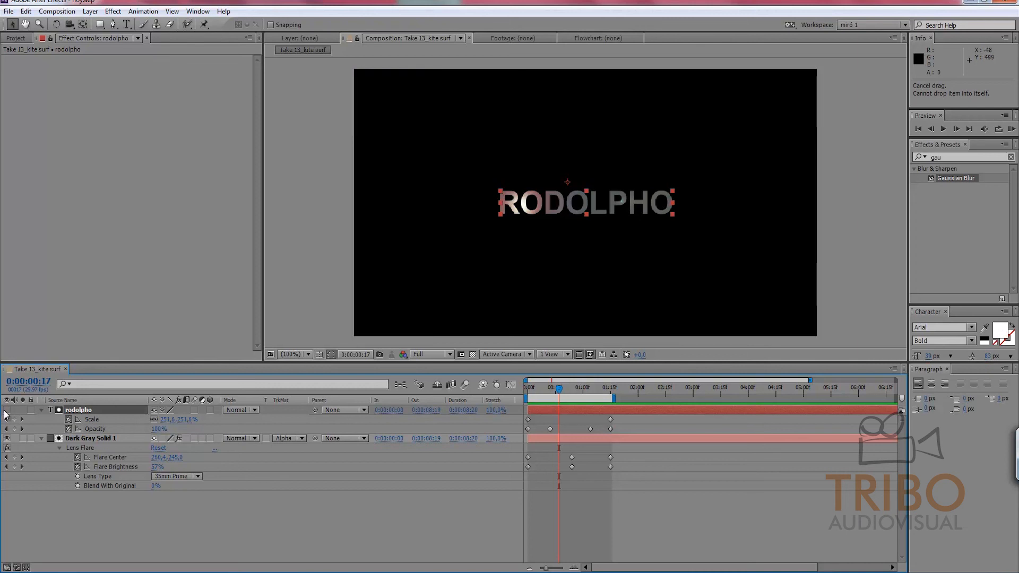
click(997, 333)
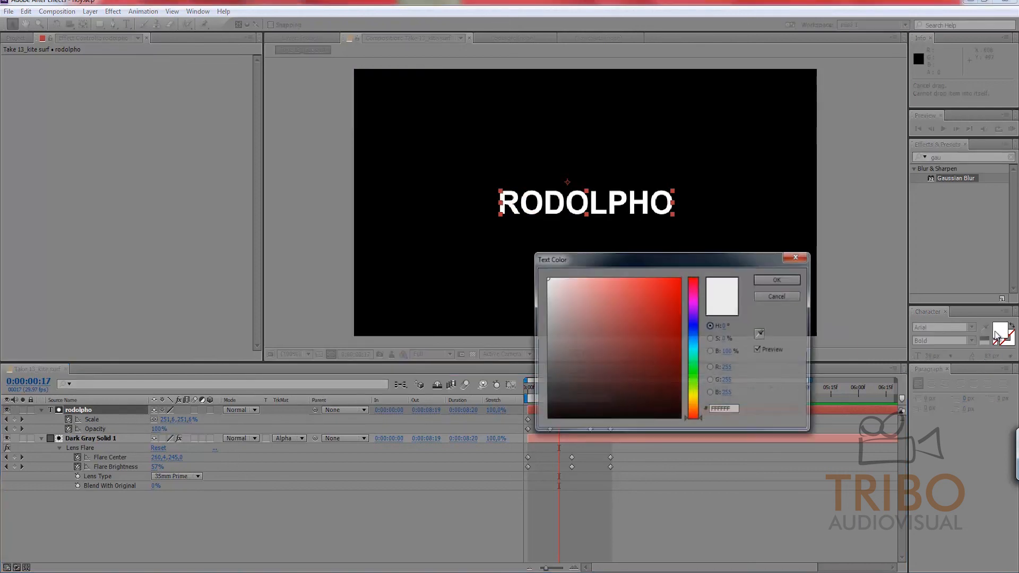
click(775, 295)
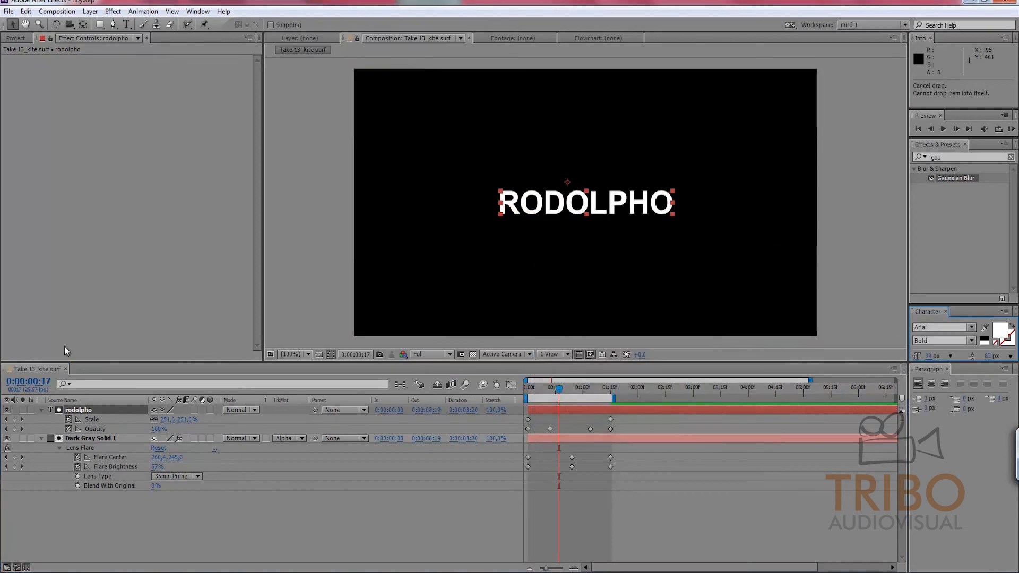
Step: Change the Lens Flare solid's colour from dark gray to black in its Solid Settings
click(79, 438)
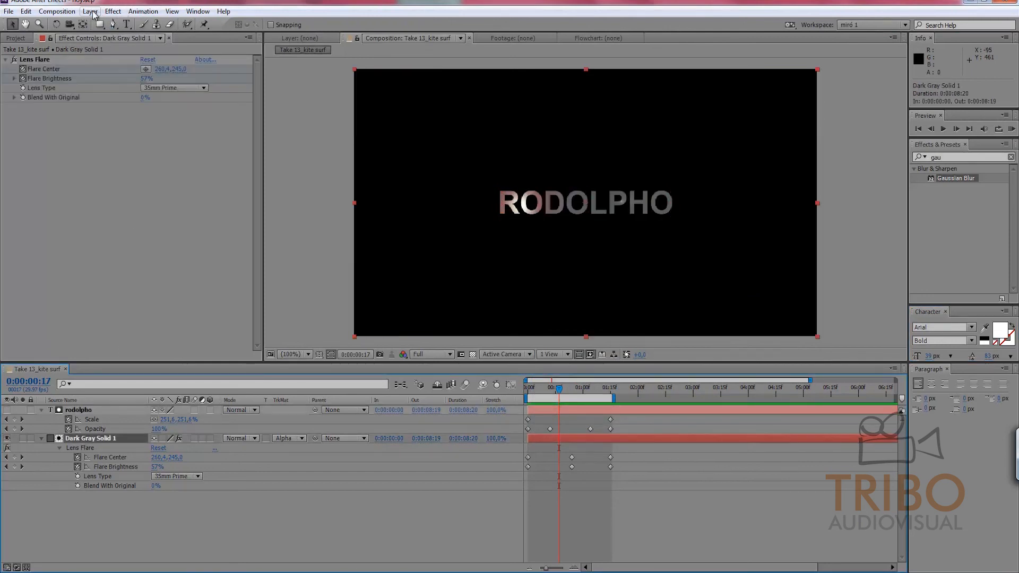
click(112, 12)
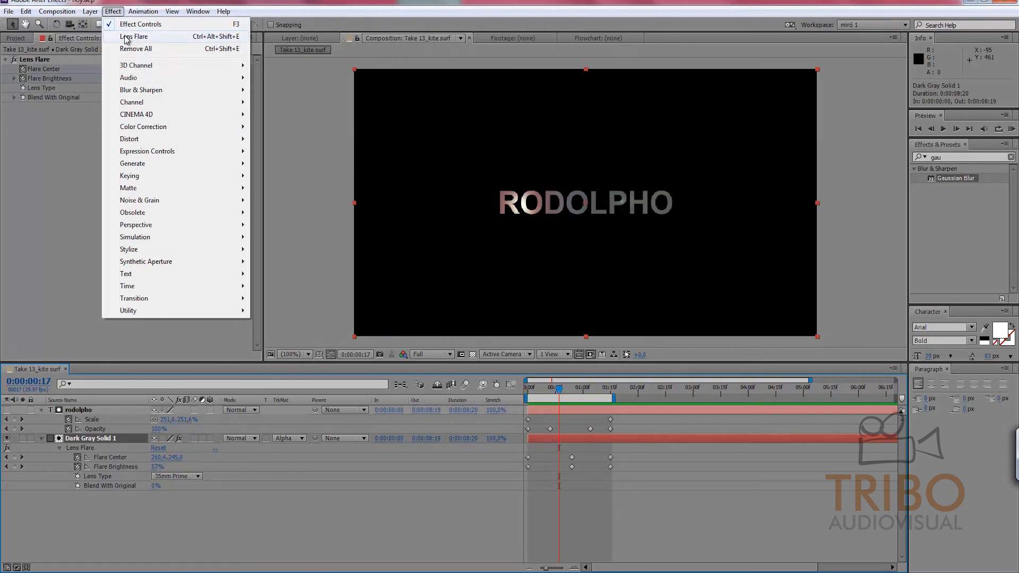
mouse_move(97, 15)
click(109, 36)
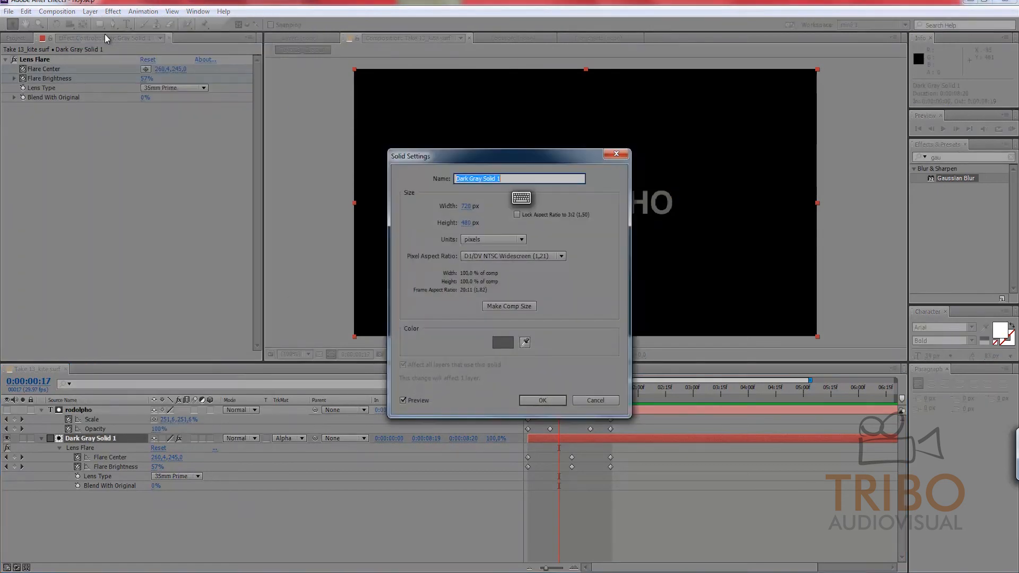
click(502, 342)
click(654, 380)
drag(702, 431, 703, 432)
click(778, 280)
click(544, 400)
Step: Preview the matted flare with the black solid, stop playback and move to 0:00:00:20
key(KP_0)
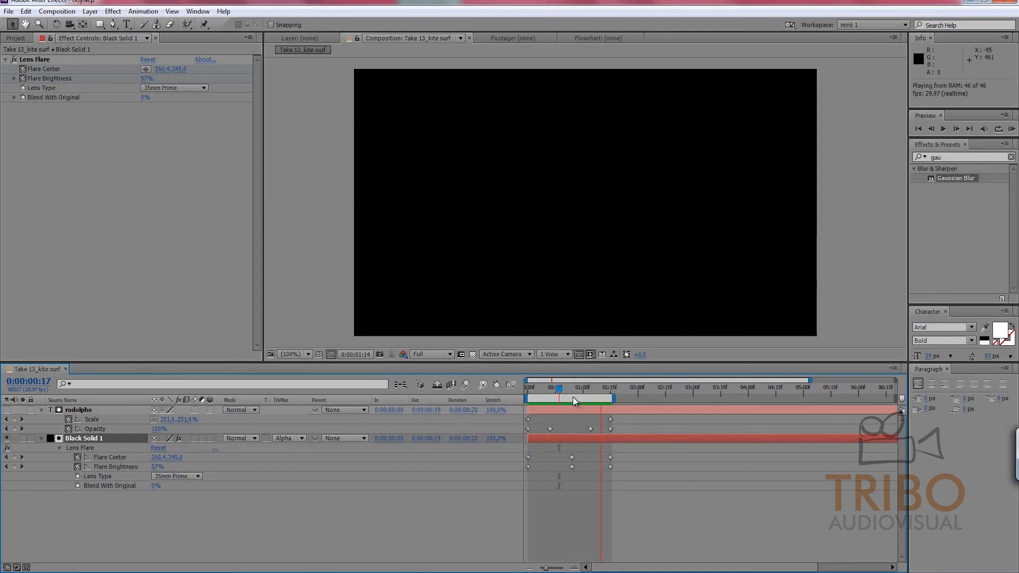
key(space)
mouse_move(560, 388)
mouse_down()
mouse_move(586, 385)
mouse_move(546, 384)
mouse_move(597, 381)
mouse_move(564, 386)
mouse_up()
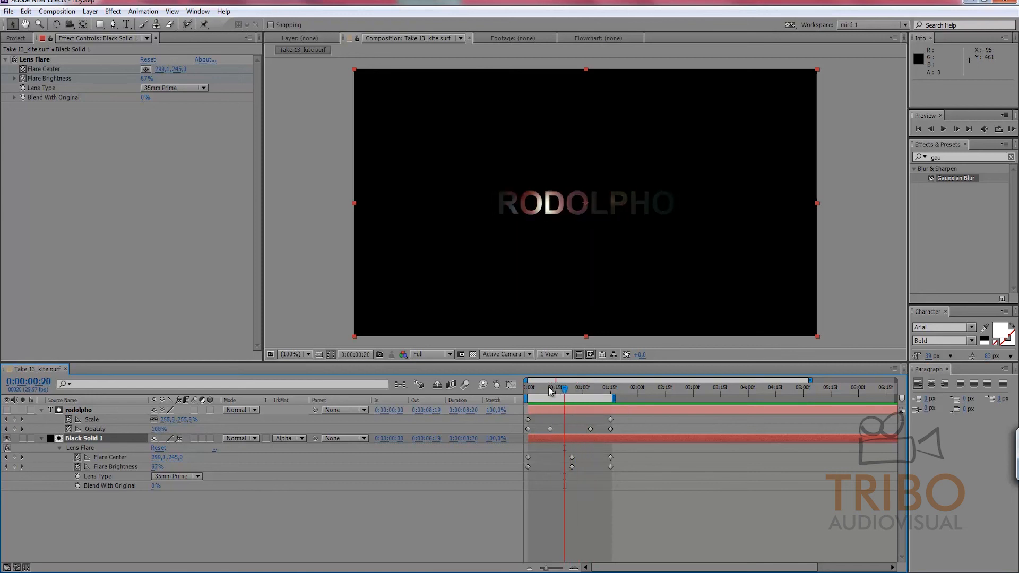
Step: Clear the effects search and browse the Backgrounds folder of the Animation Presets
click(945, 157)
key(BackSpace)
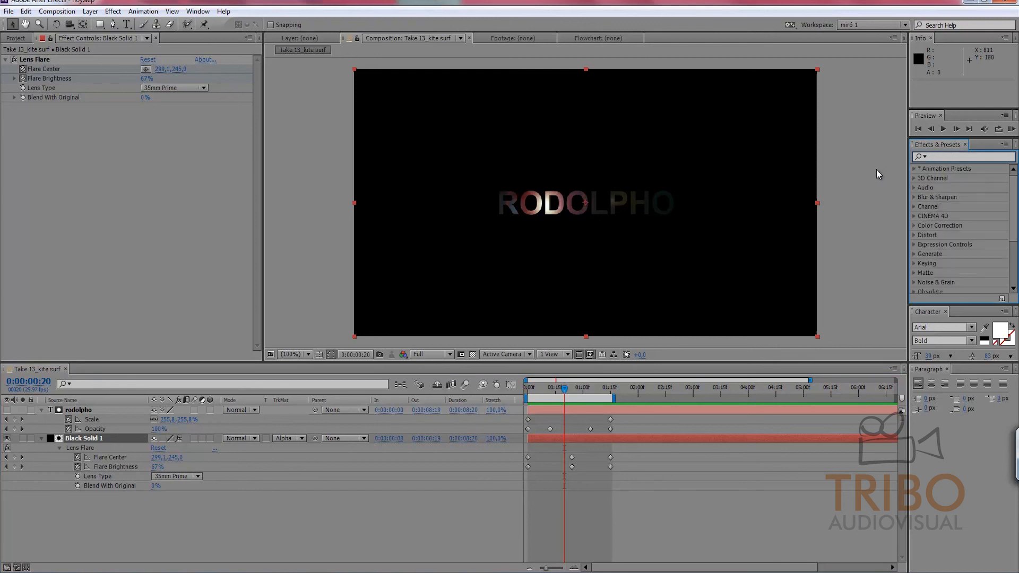
click(920, 157)
click(914, 169)
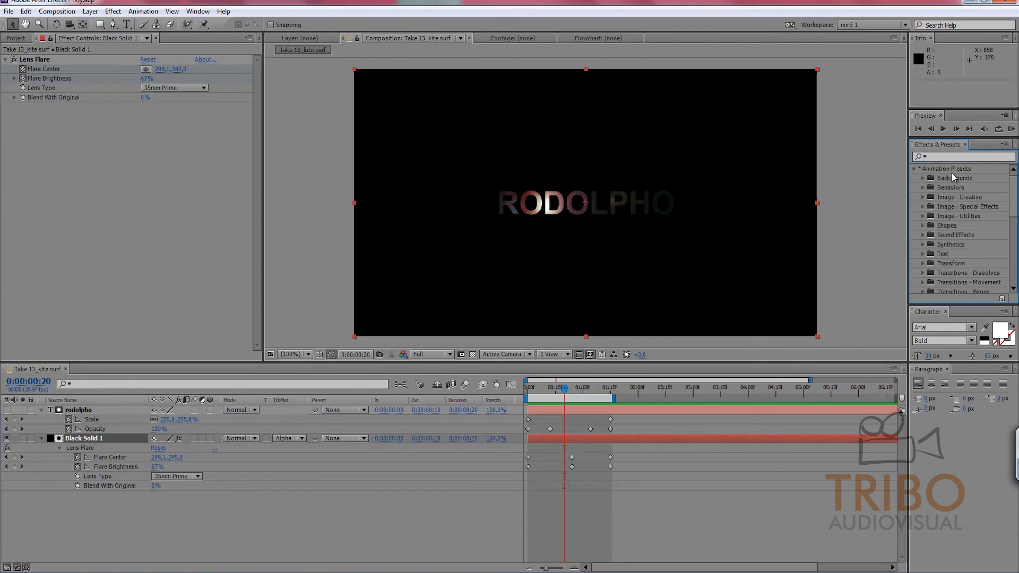
click(924, 178)
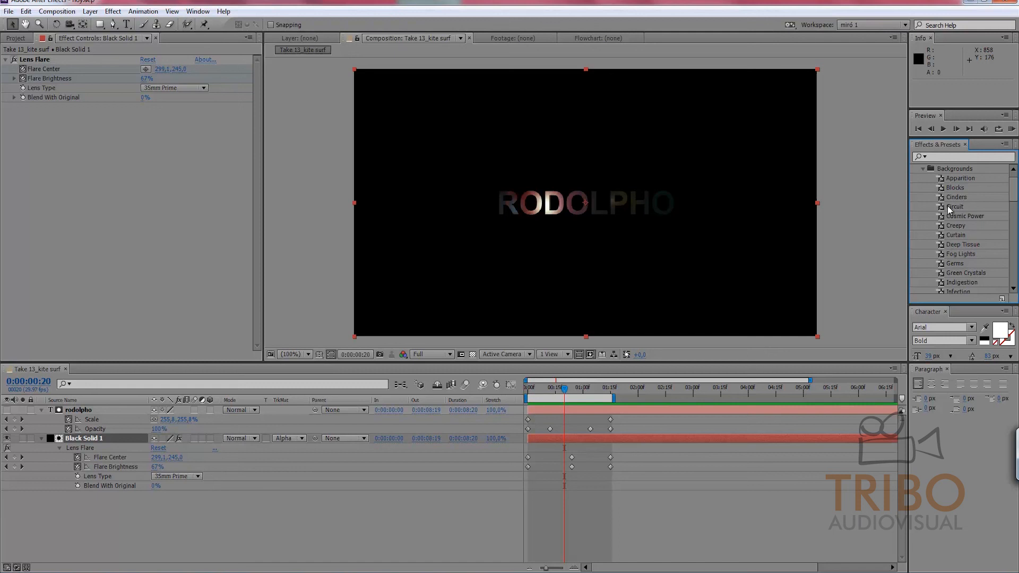
click(681, 520)
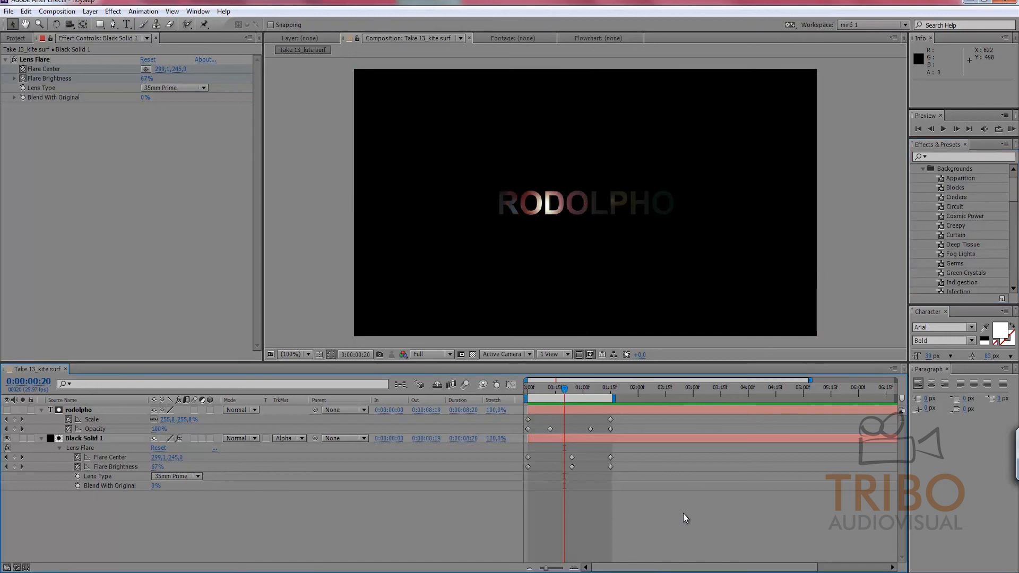